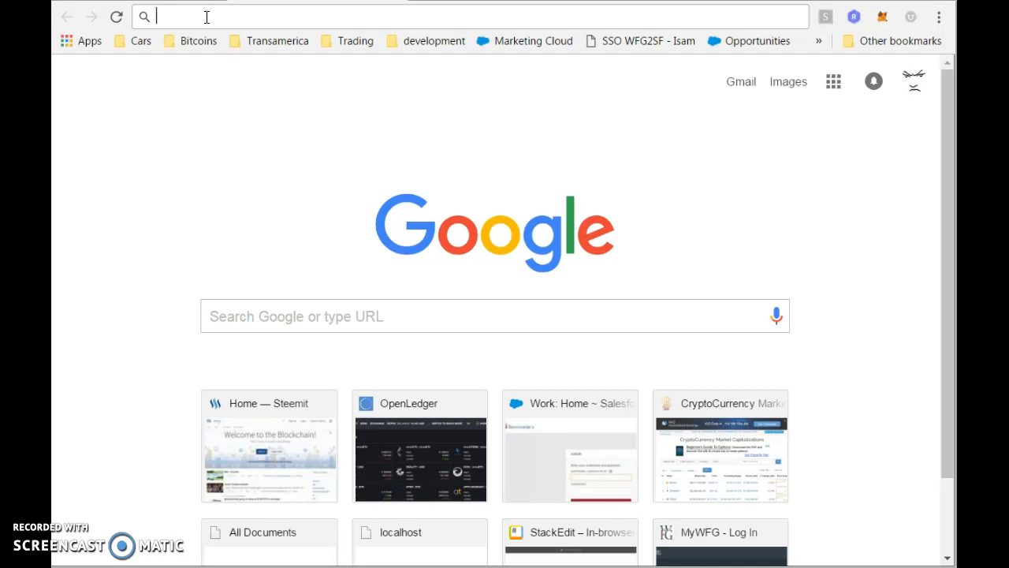
Load stackedit.io in Chrome by accepting the 'stac' address-bar suggestion.
{"action": "type", "text": "stackedit.io"}
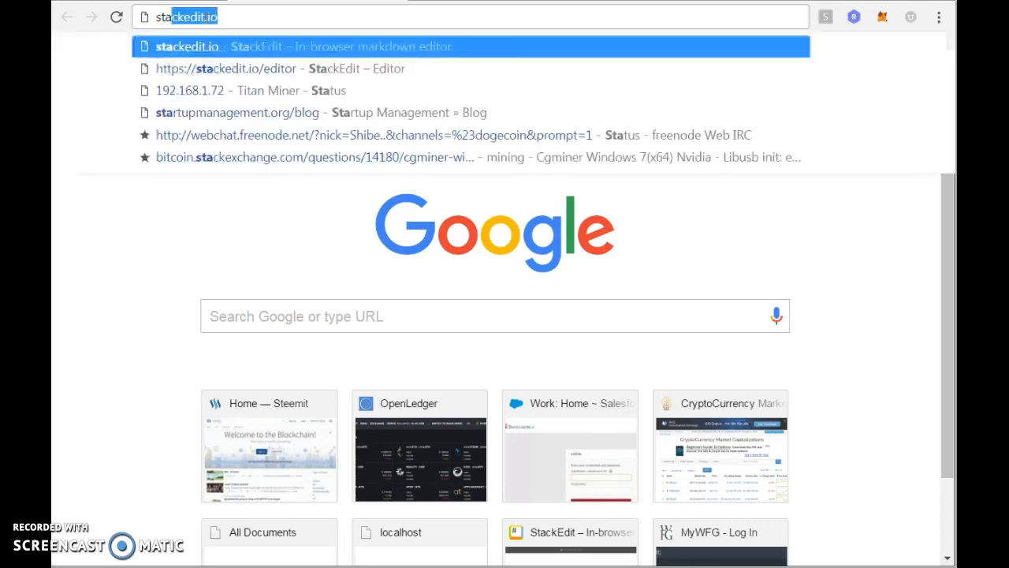
{"action": "key", "text": "Return"}
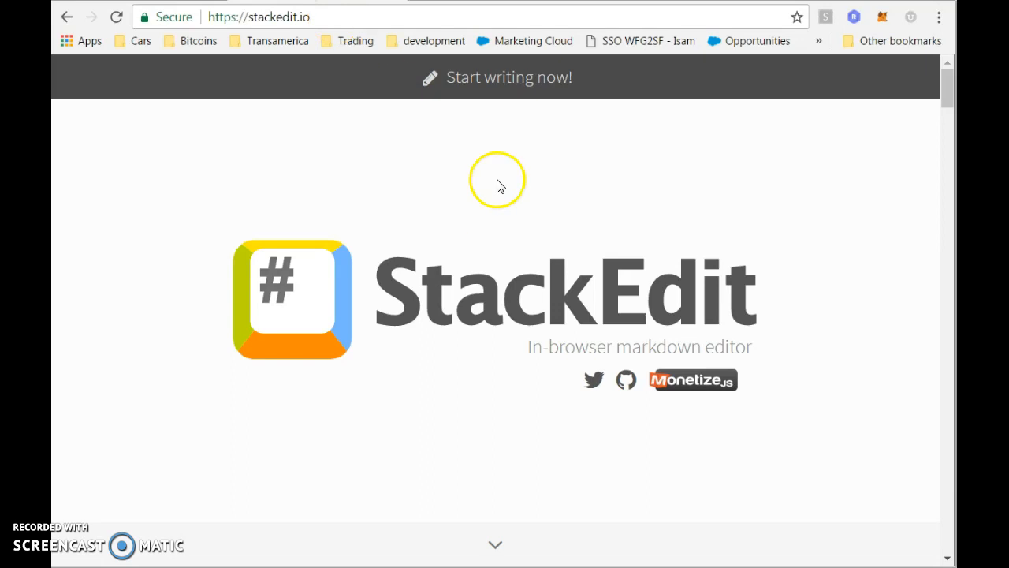
Create a new blank StackEdit document and select its default 'Written with StackEdit' line.
{"action": "left_click", "coordinate": [500, 81]}
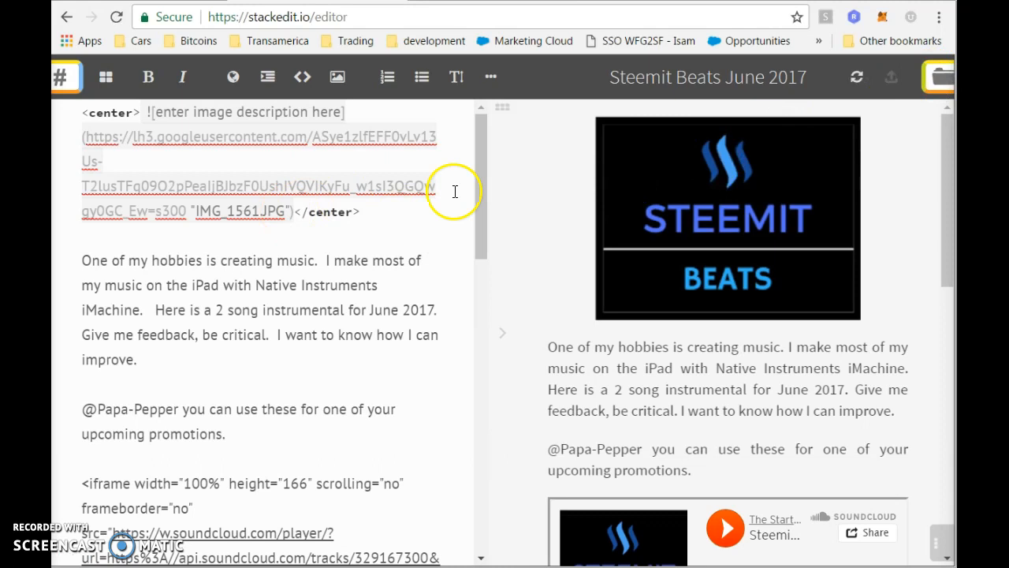
{"action": "left_click", "coordinate": [930, 77]}
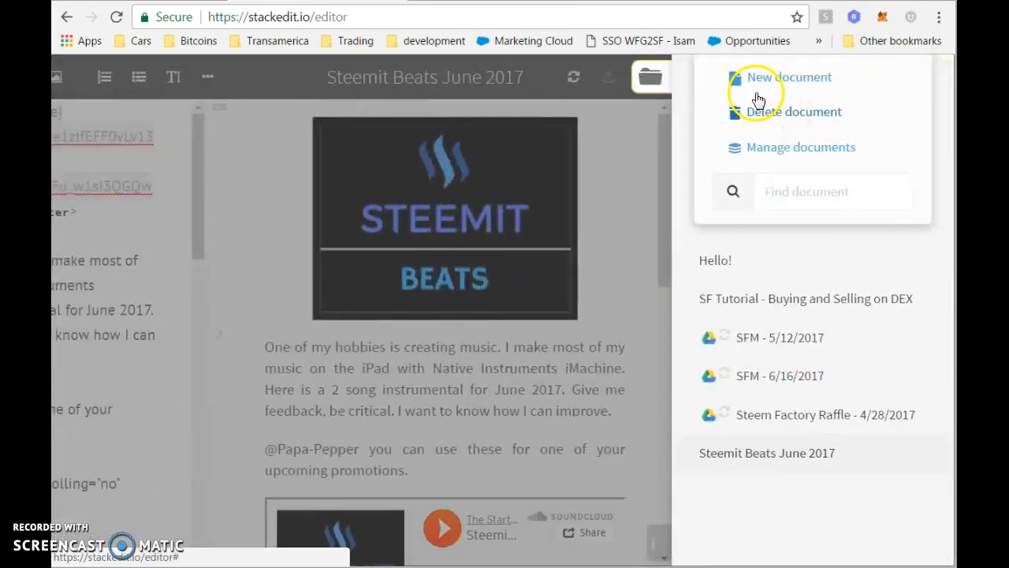
{"action": "left_click", "coordinate": [750, 79]}
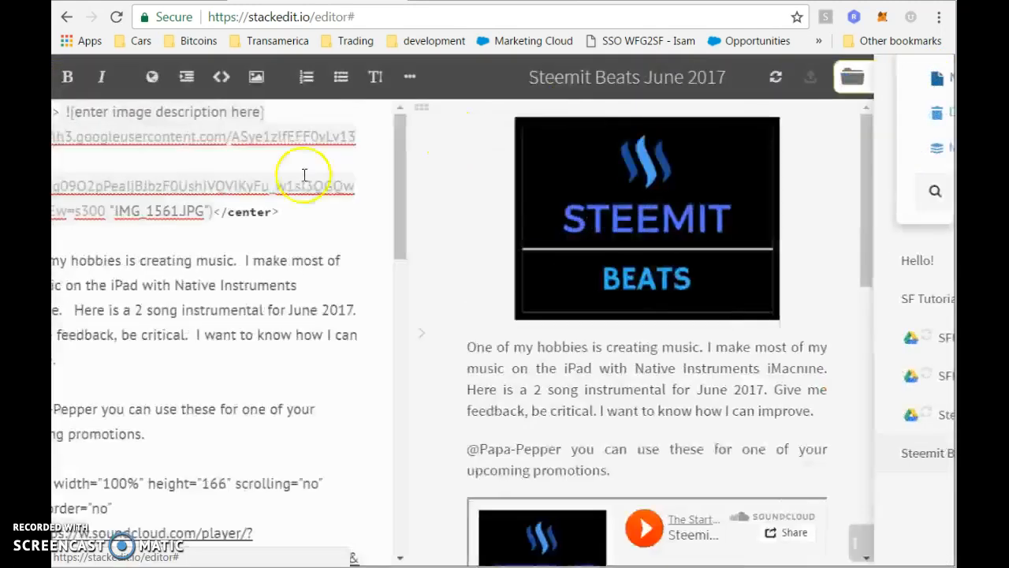
{"action": "left_click", "coordinate": [174, 142]}
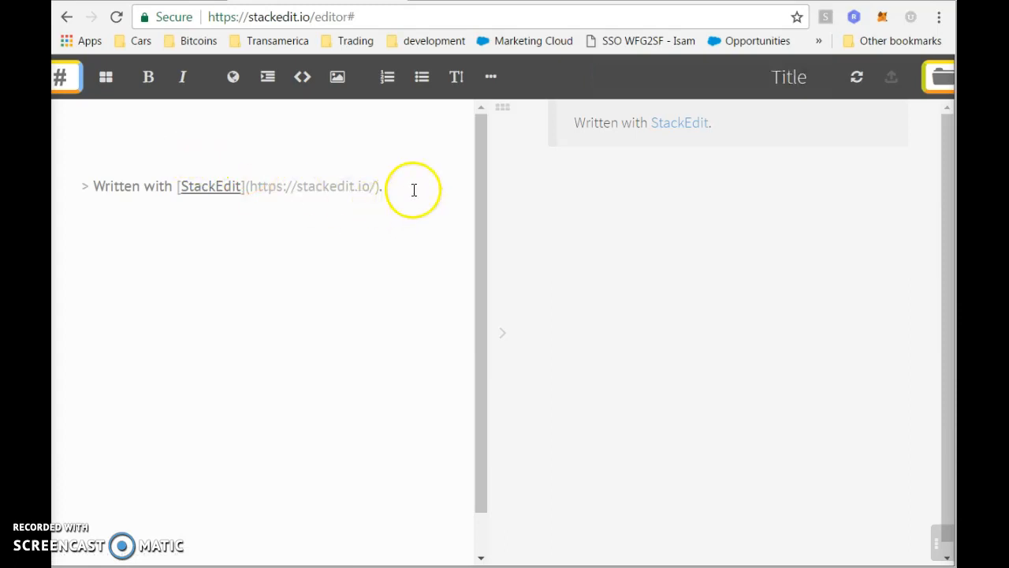
{"action": "key", "text": "ctrl+a"}
Replace the default line with the heading '### Steemit Article Tutorial'.
{"action": "key", "text": "BackSpace"}
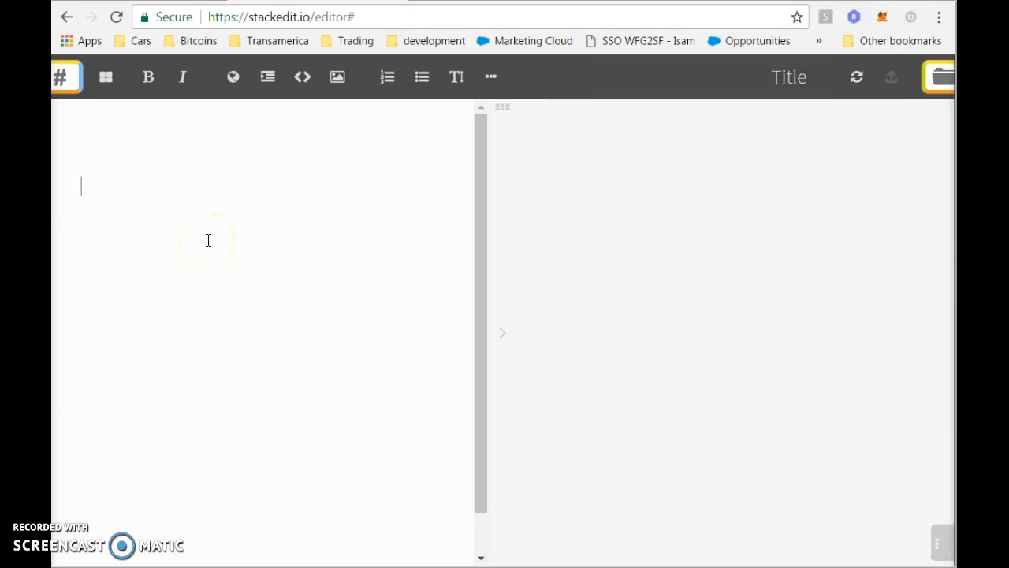
{"action": "type", "text": "### Tuto"}
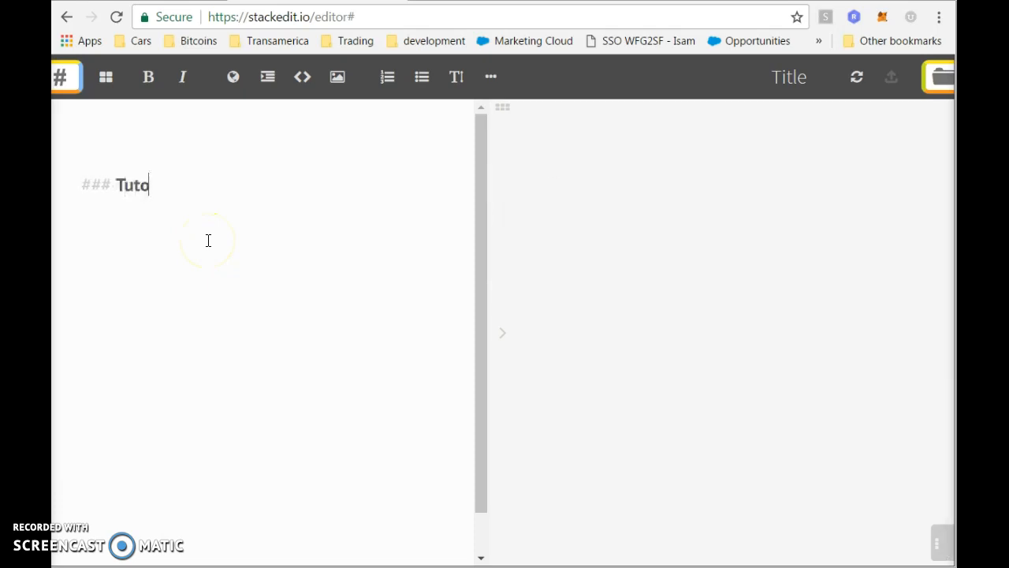
{"action": "type", "text": "rial on ho"}
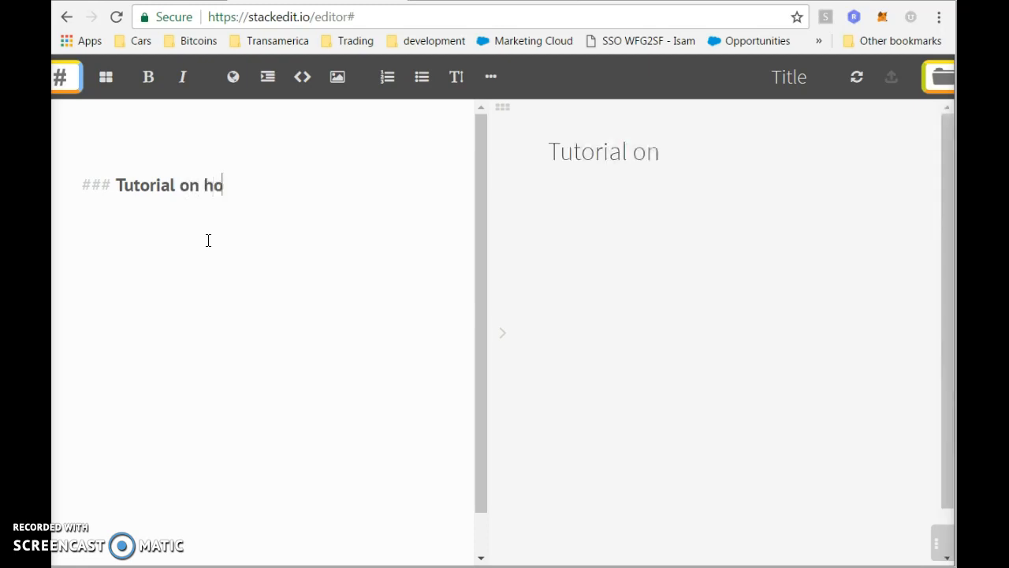
{"action": "type", "text": "w"}
{"action": "key", "text": "BackSpace"}
{"action": "key", "text": "BackSpace"}
{"action": "key", "text": "BackSpace"}
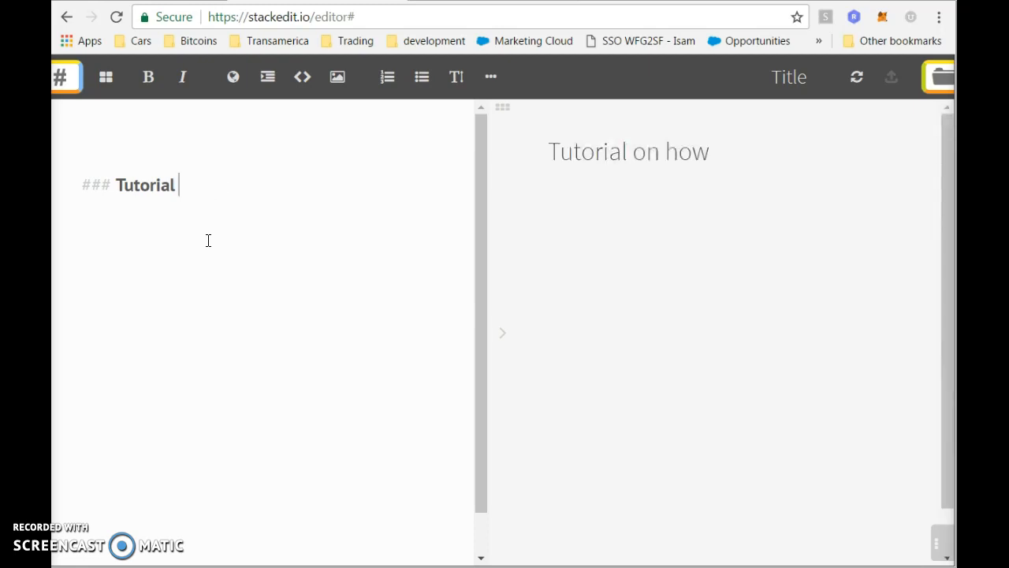
{"action": "key", "text": "BackSpace"}
{"action": "key", "text": "BackSpace"}
{"action": "key", "text": "BackSpace"}
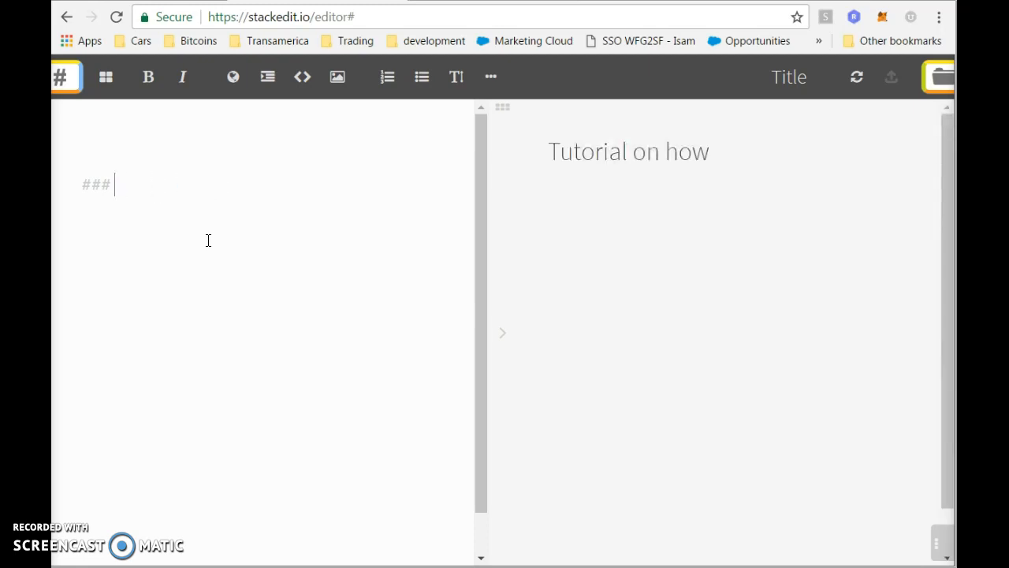
{"action": "type", "text": "Steemit"}
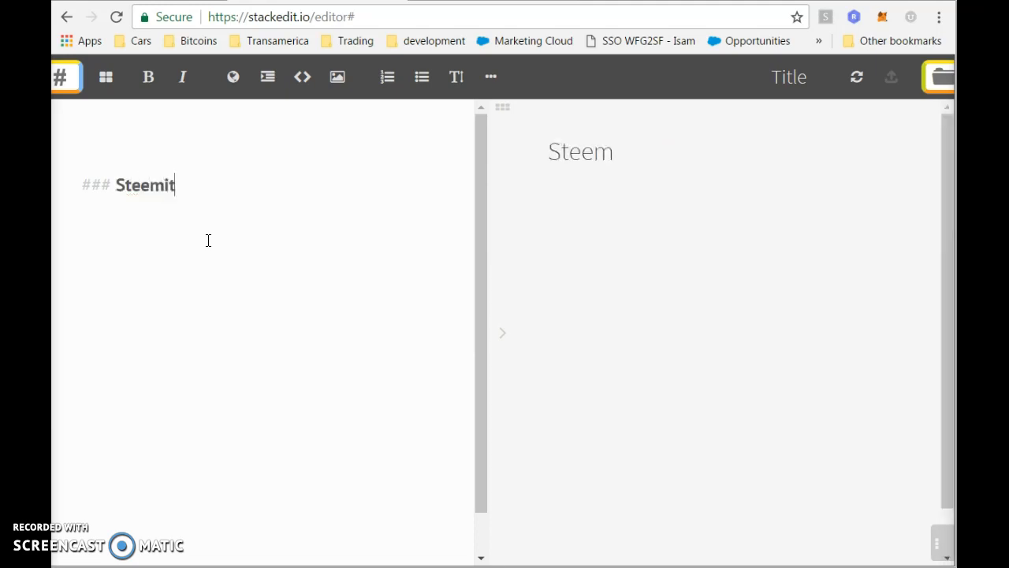
{"action": "type", "text": " Article"}
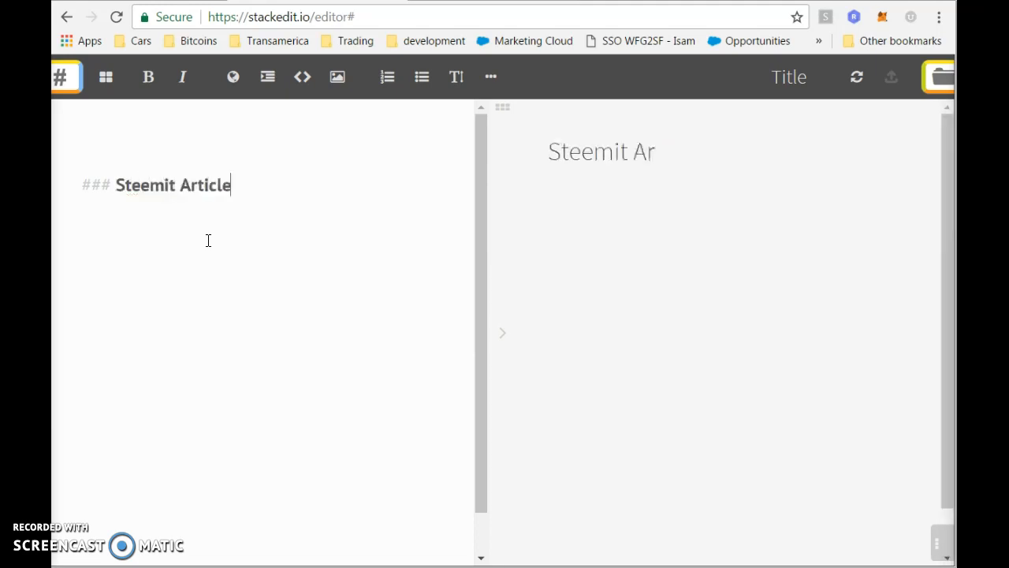
{"action": "type", "text": " Tutorial"}
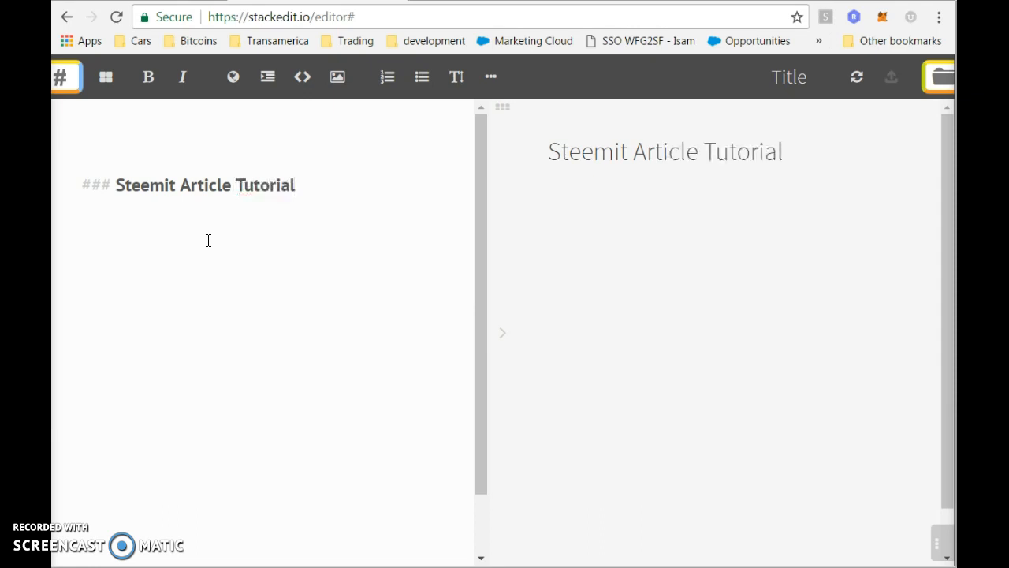
Check the new document in the saved documents list, then return to editing below the heading.
{"action": "left_click", "coordinate": [251, 217]}
{"action": "left_click", "coordinate": [936, 85]}
{"action": "left_click", "coordinate": [935, 85]}
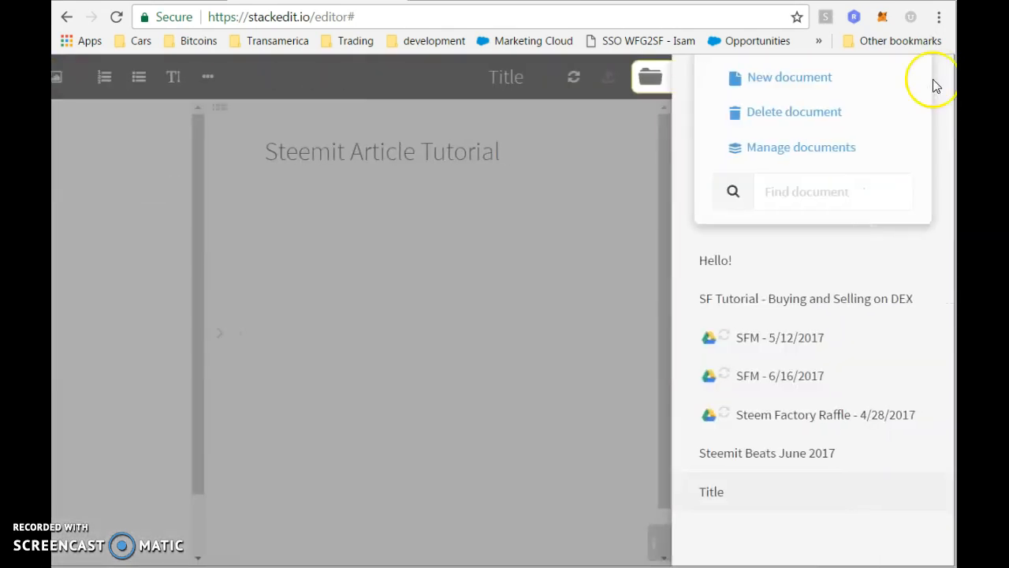
{"action": "left_click", "coordinate": [145, 249]}
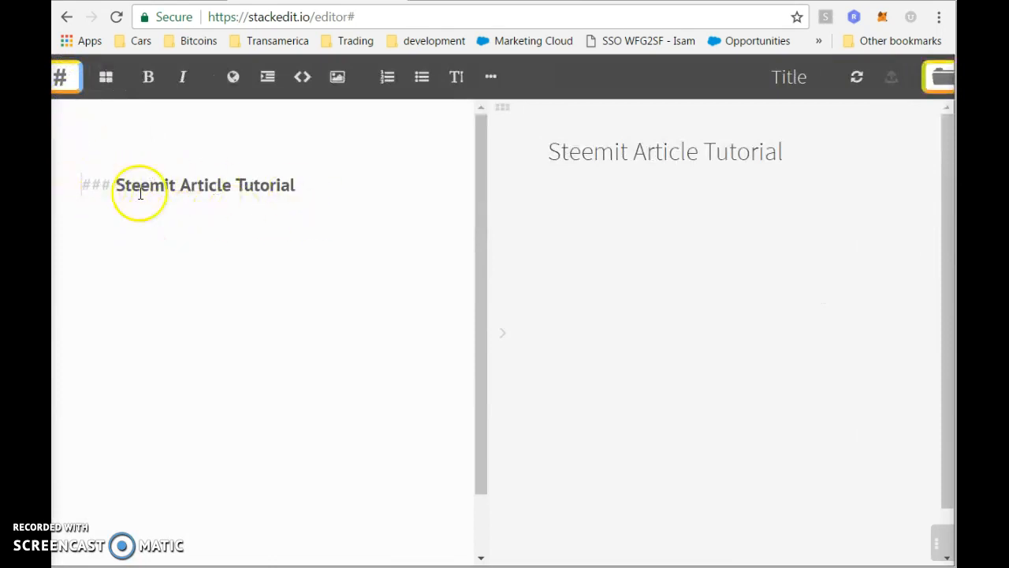
{"action": "left_click", "coordinate": [297, 187]}
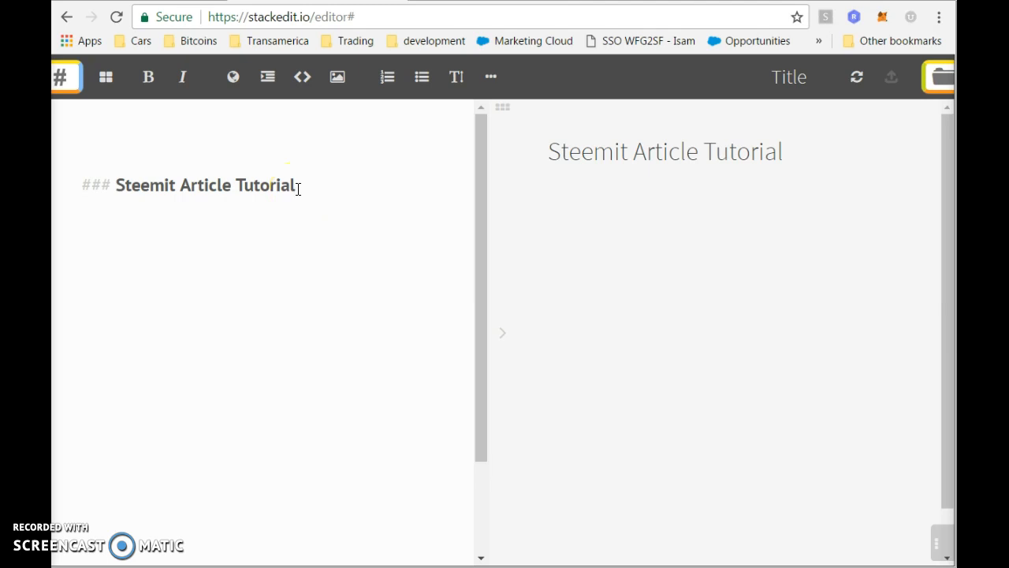
{"action": "left_click_drag", "start_coordinate": [70, 140], "coordinate": [181, 199]}
{"action": "left_click", "coordinate": [182, 237]}
Add a '# Header 2' line above the Steemit heading and a '####' header line.
{"action": "type", "text": "##"}
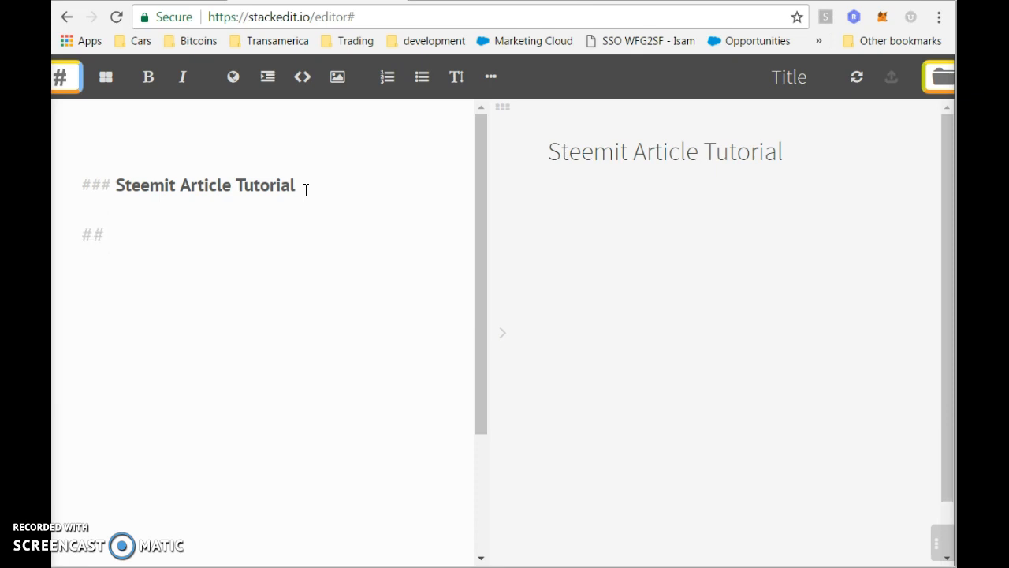
{"action": "type", "text": " Heade"}
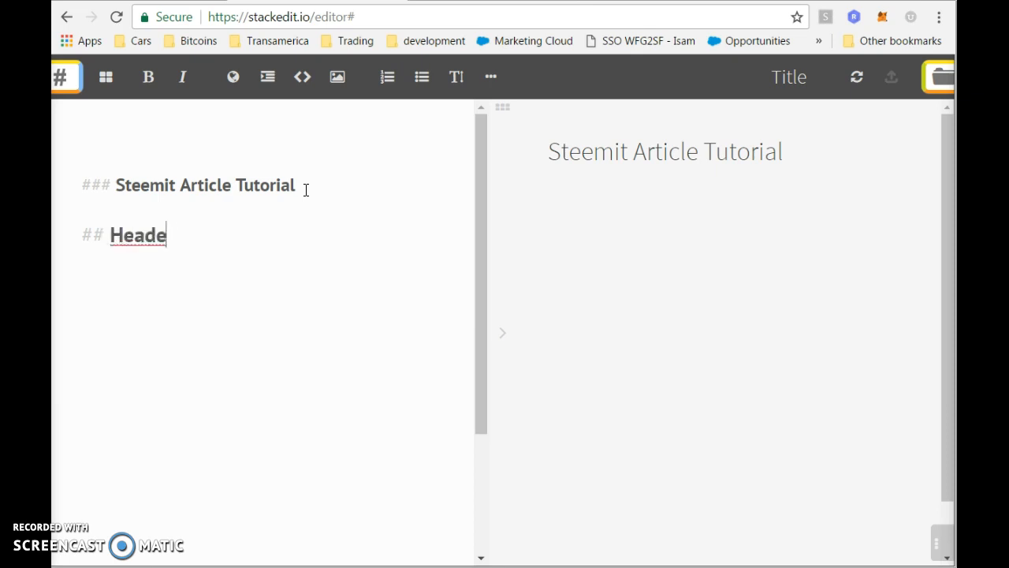
{"action": "type", "text": "r 2"}
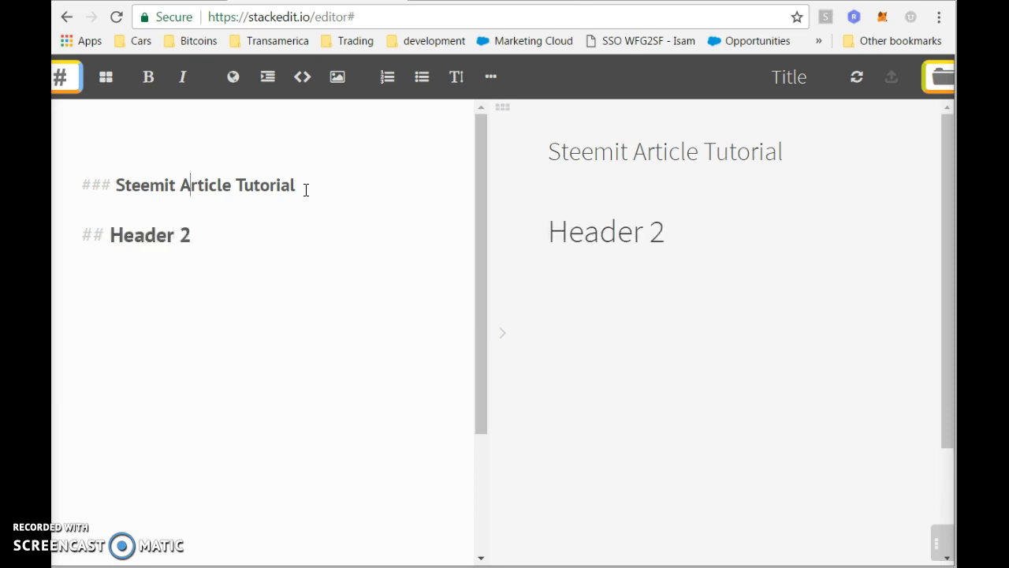
{"action": "key", "text": "shift+End"}
{"action": "key", "text": "ctrl+c"}
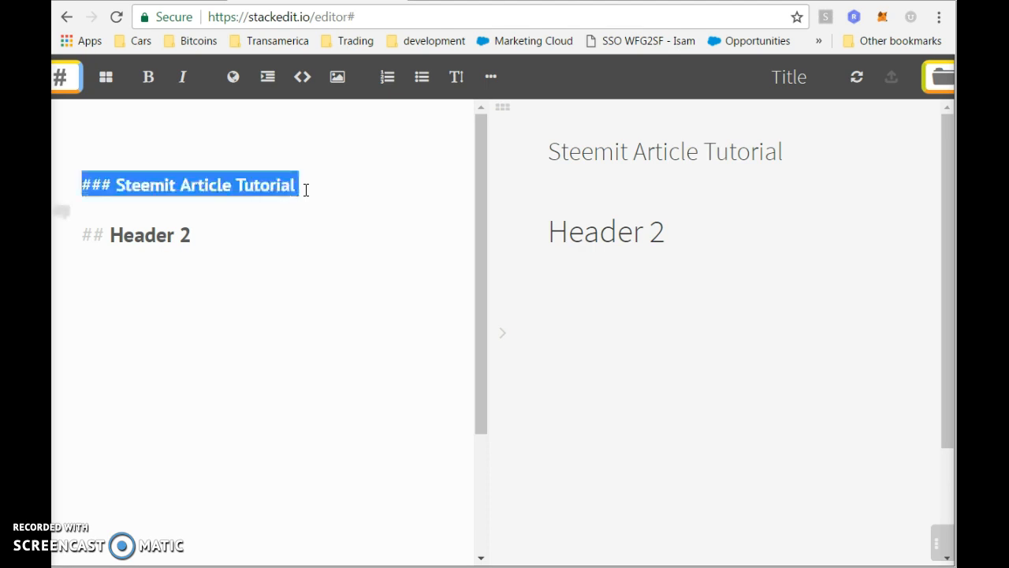
{"action": "key", "text": "BackSpace"}
{"action": "key", "text": "Delete"}
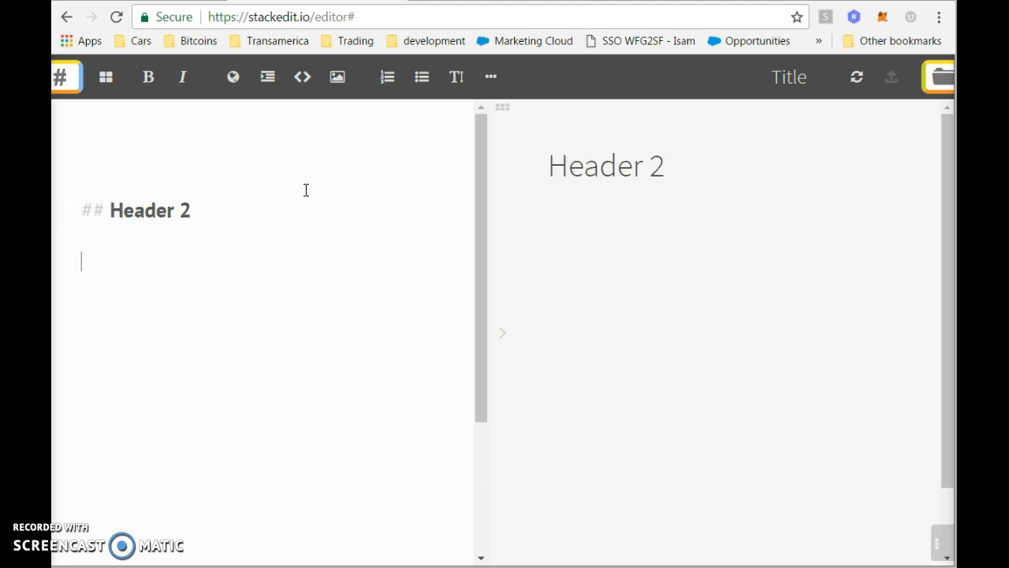
{"action": "key", "text": "ctrl+v"}
{"action": "key", "text": "Up"}
{"action": "key", "text": "Up"}
{"action": "key", "text": "Up"}
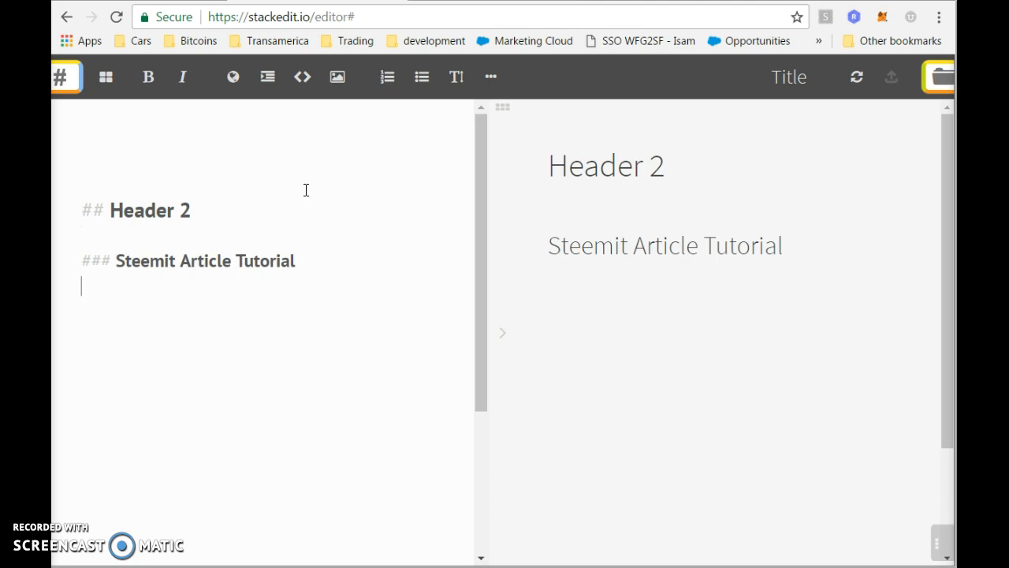
{"action": "key", "text": "BackSpace"}
{"action": "type", "text": "###"}
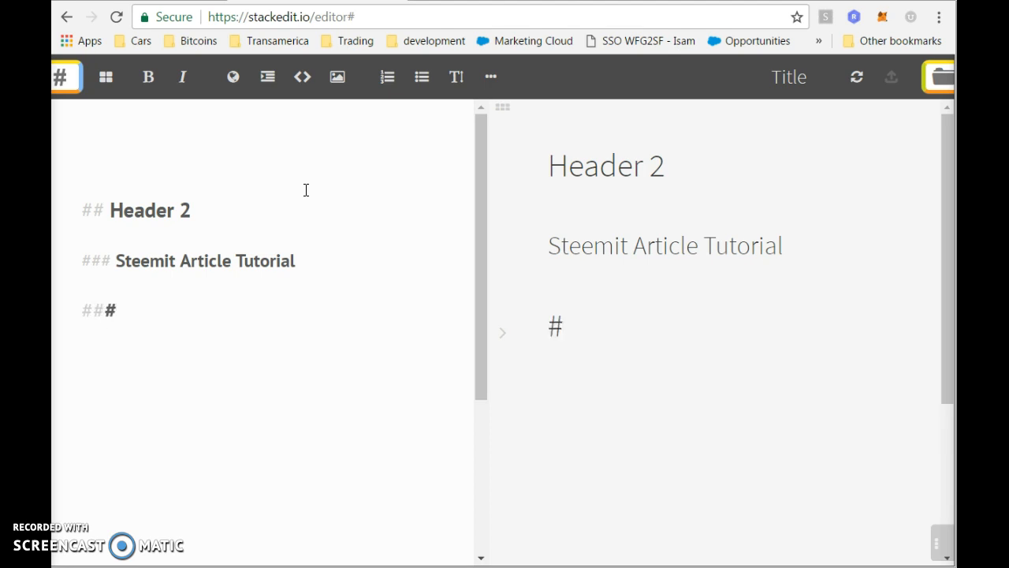
{"action": "type", "text": "#"}
{"action": "key", "text": "Up"}
{"action": "key", "text": "Up"}
{"action": "key", "text": "Up"}
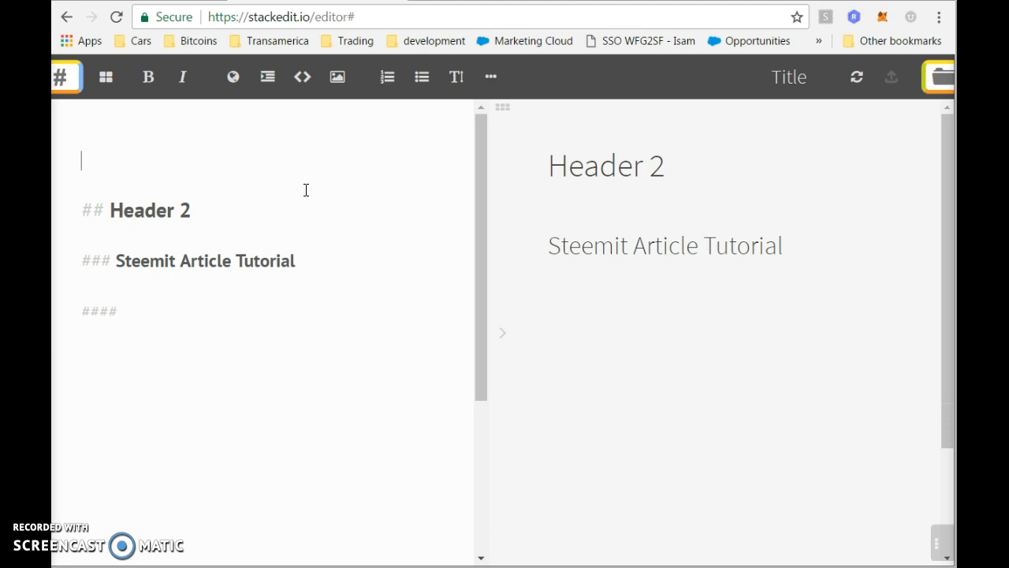
Add '# Header 1' at the top and append a '- Header' suffix to the Steemit heading.
{"action": "type", "text": "#"}
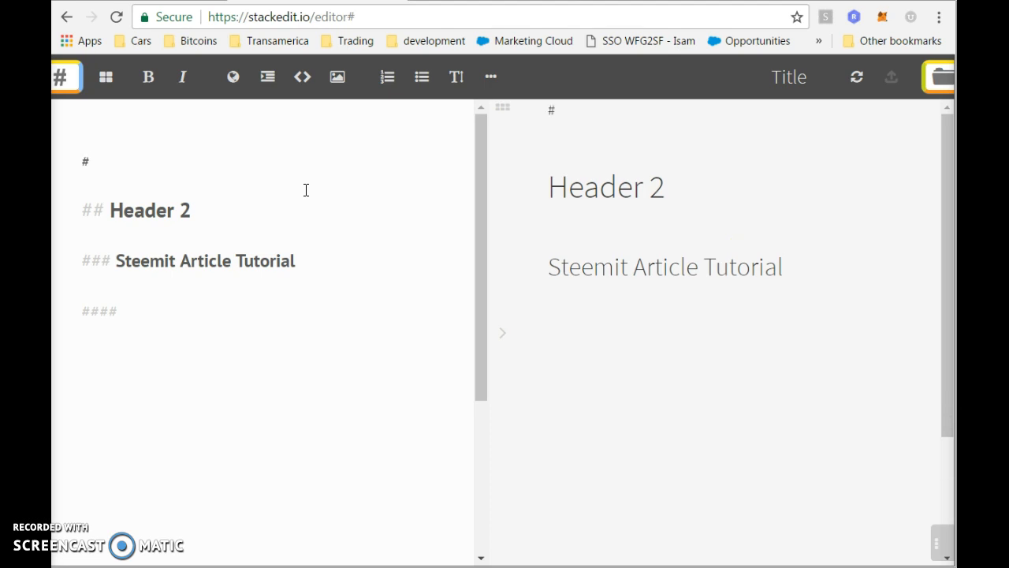
{"action": "type", "text": " Header 1"}
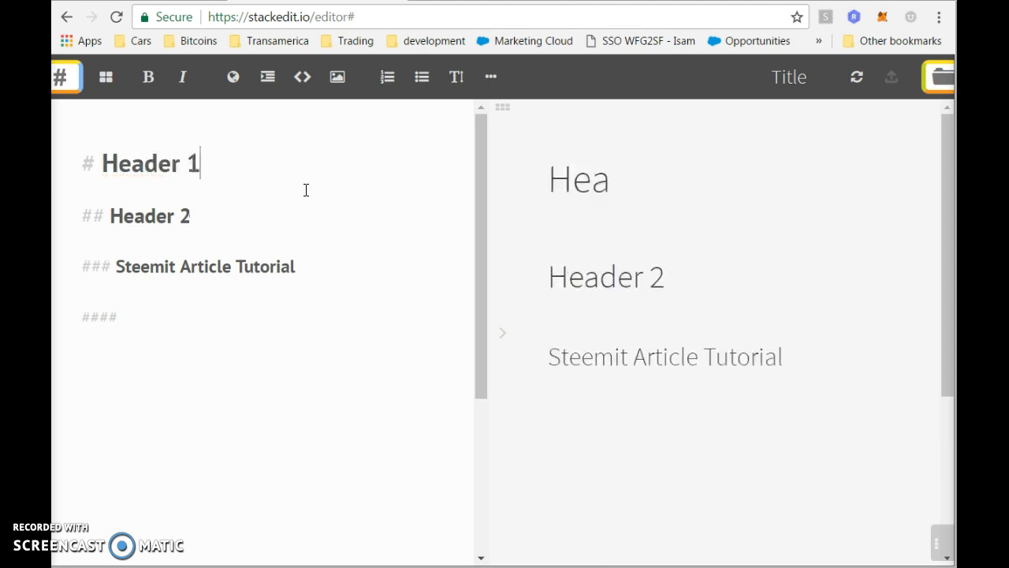
{"action": "key", "text": "Down"}
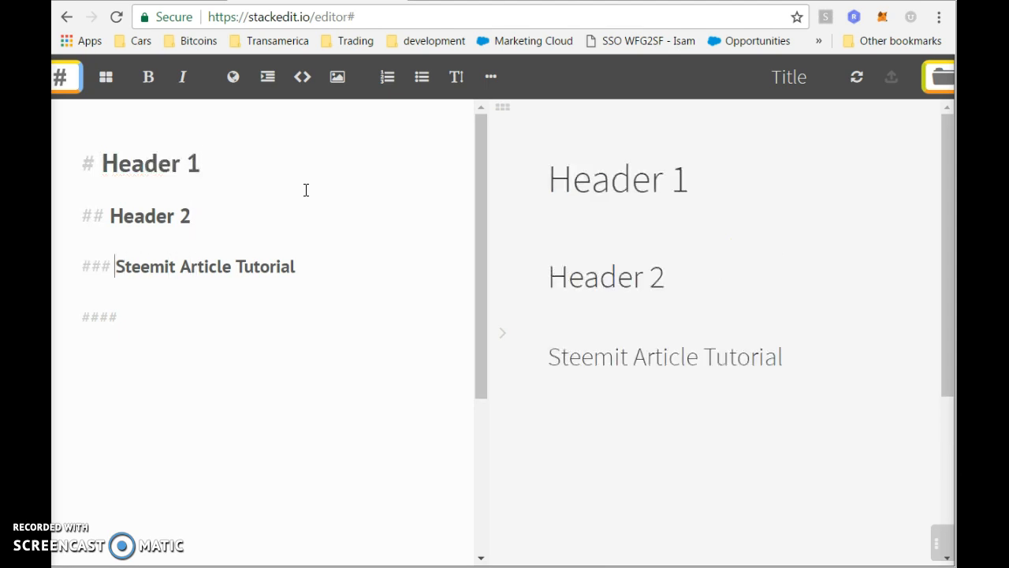
{"action": "key", "text": "shift+End"}
{"action": "key", "text": "Right"}
{"action": "type", "text": "- Header "}
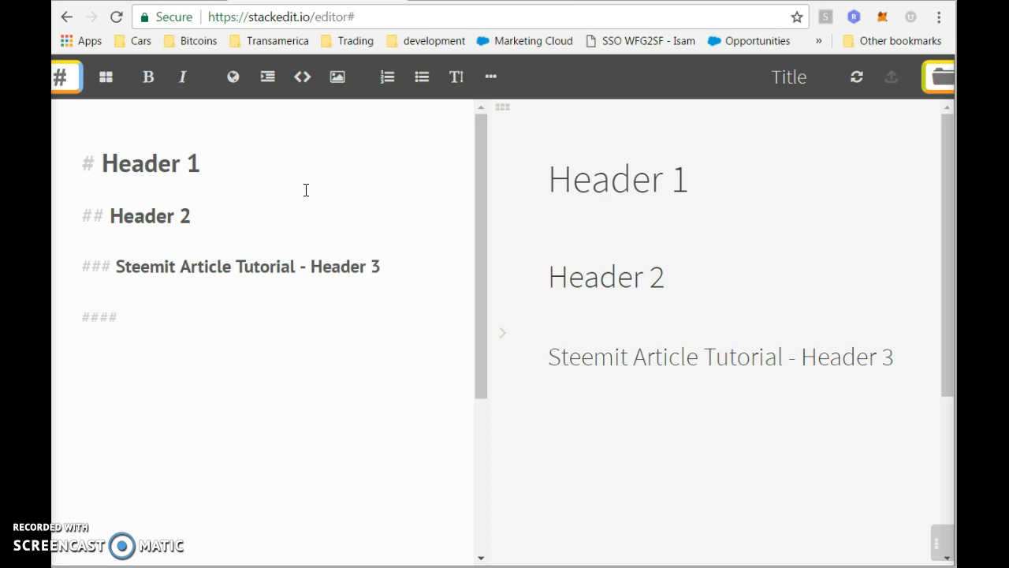
{"action": "type", "text": "a"}
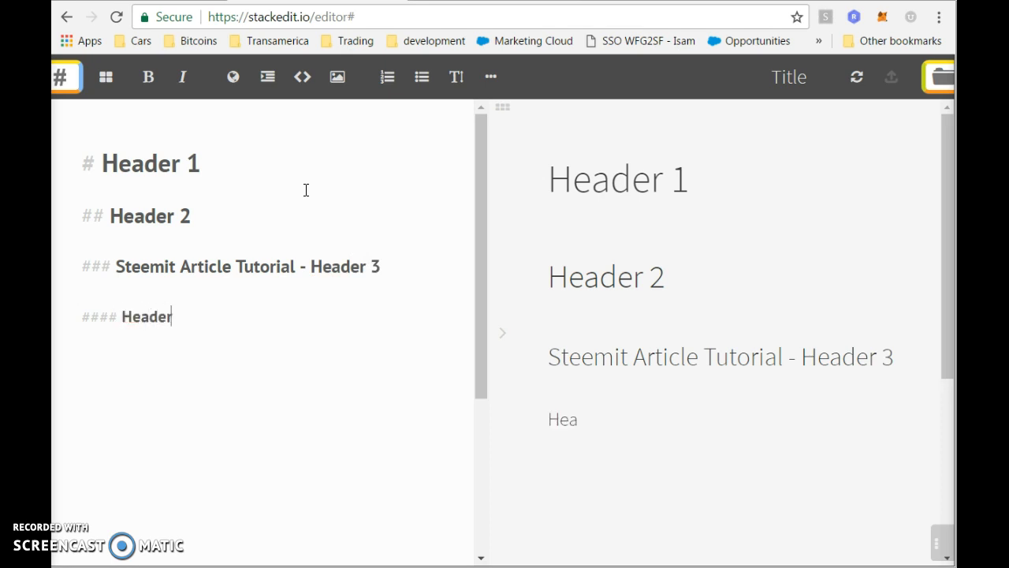
Delete the #### Header, Header 1 and Header 2 lines, then open a new browser tab.
{"action": "key", "text": "shift+Up"}
{"action": "key", "text": "shift+Up"}
{"action": "key", "text": "shift+Down"}
{"action": "key", "text": "BackSpace"}
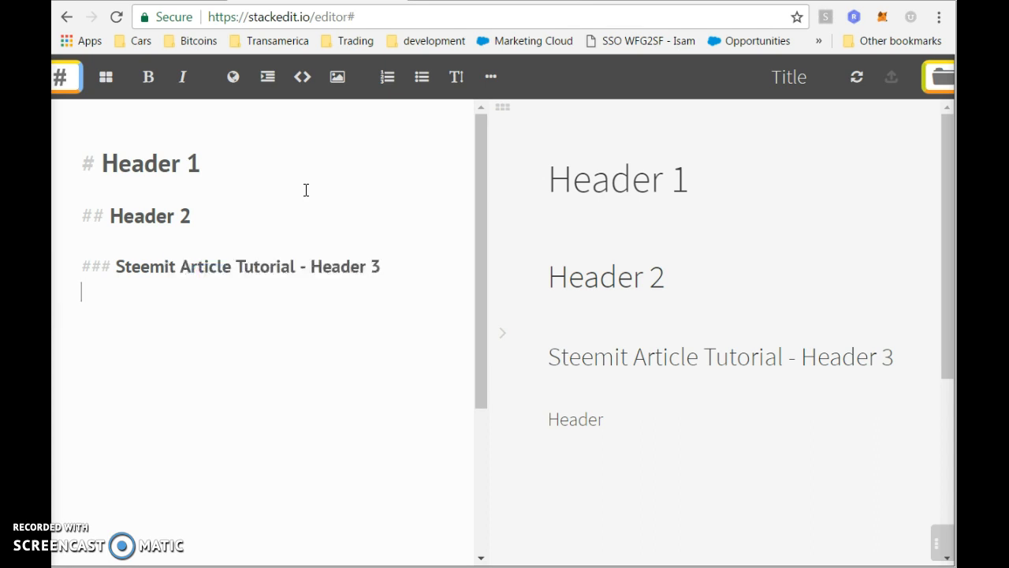
{"action": "key", "text": "Up"}
{"action": "key", "text": "Up"}
{"action": "key", "text": "Up"}
{"action": "key", "text": "Up"}
{"action": "key", "text": "shift+Up"}
{"action": "key", "text": "shift+Down"}
{"action": "key", "text": "shift+Down"}
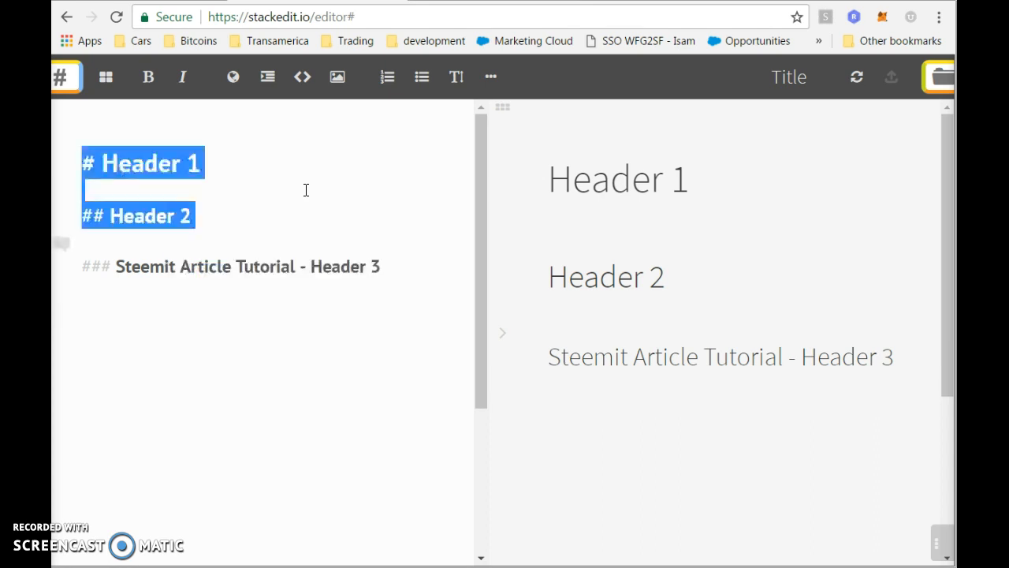
{"action": "key", "text": "BackSpace"}
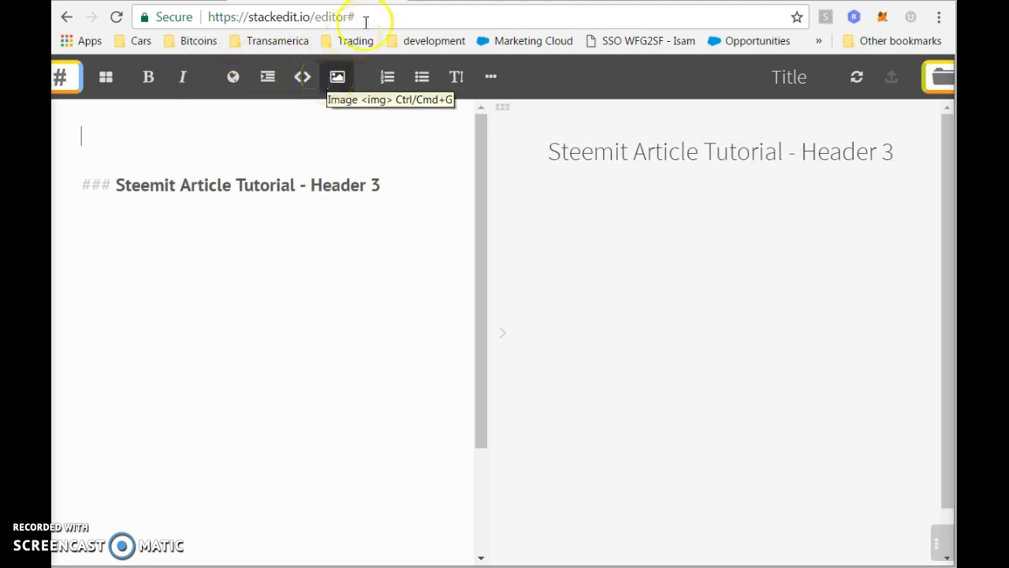
{"action": "left_click", "coordinate": [422, 1]}
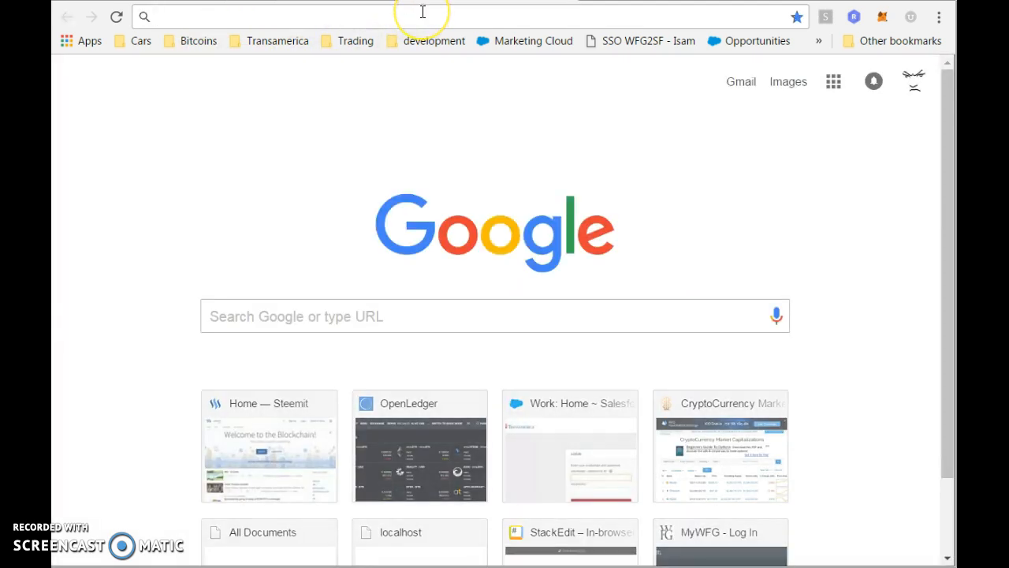
Open the Google Photos library via google.com/photos, then switch back to the StackEdit tab.
{"action": "type", "text": "www.go"}
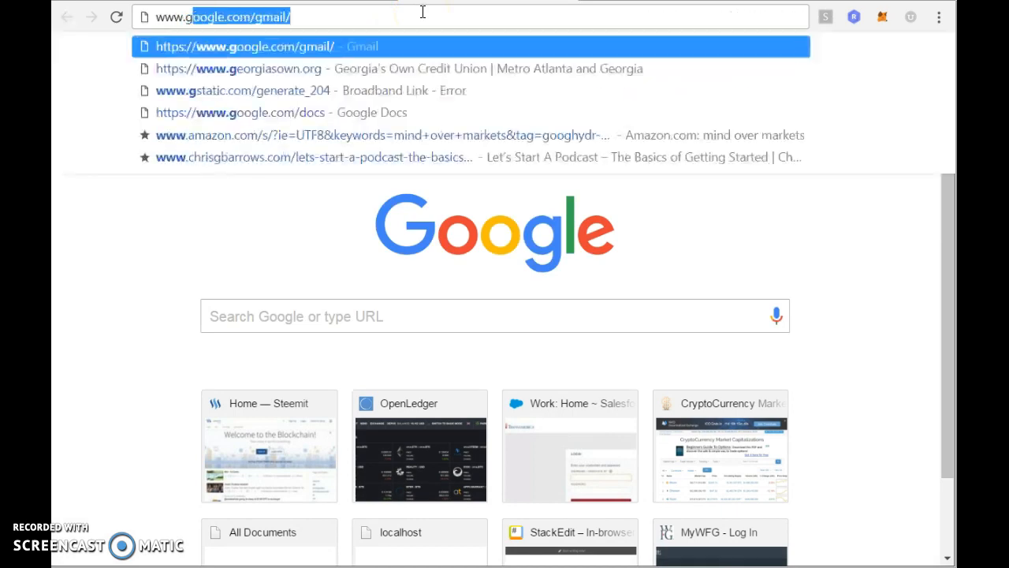
{"action": "type", "text": "og.c"}
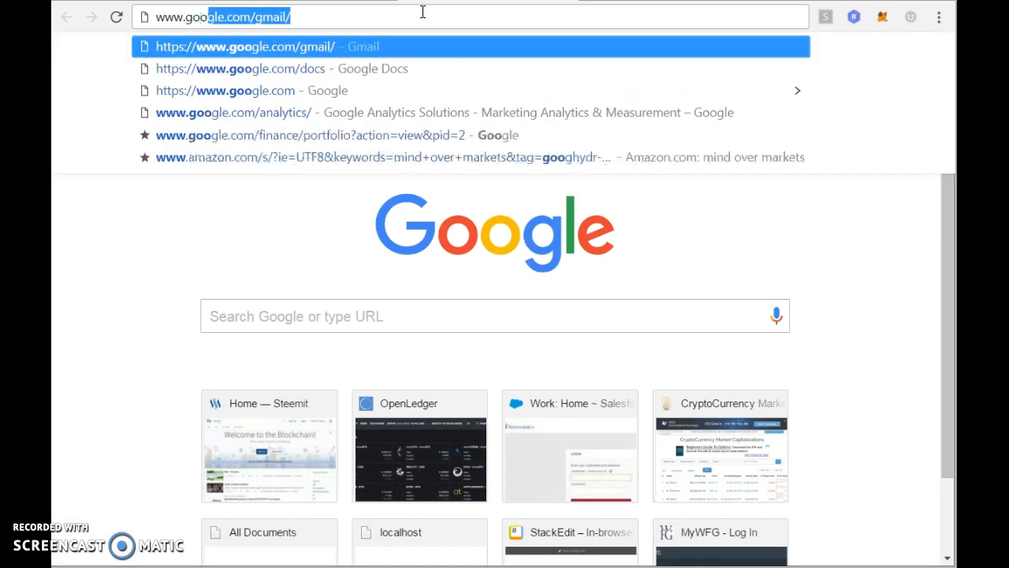
{"action": "key", "text": "BackSpace"}
{"action": "key", "text": "BackSpace"}
{"action": "type", "text": "le.com/hph"}
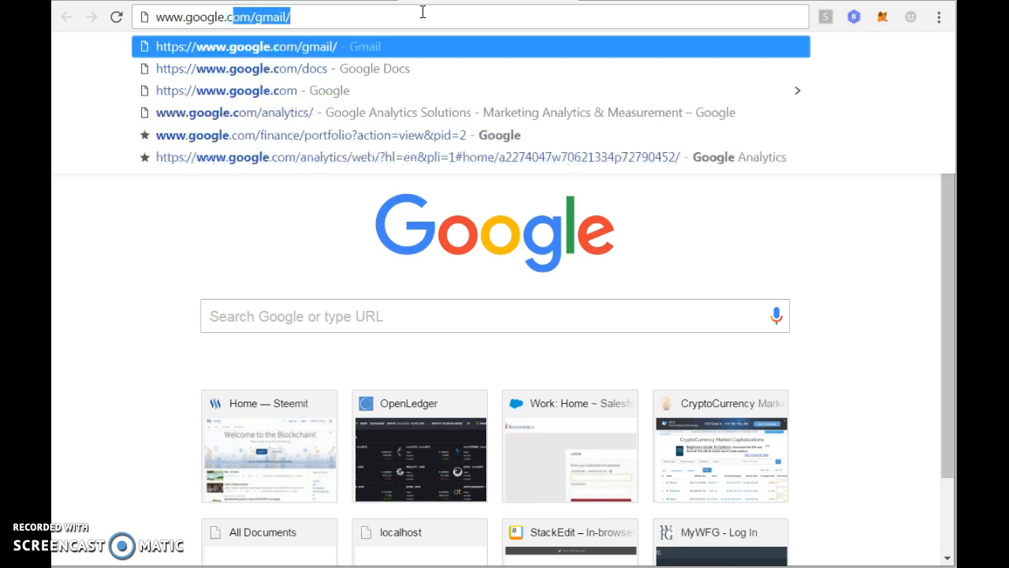
{"action": "key", "text": "BackSpace"}
{"action": "key", "text": "BackSpace"}
{"action": "key", "text": "BackSpace"}
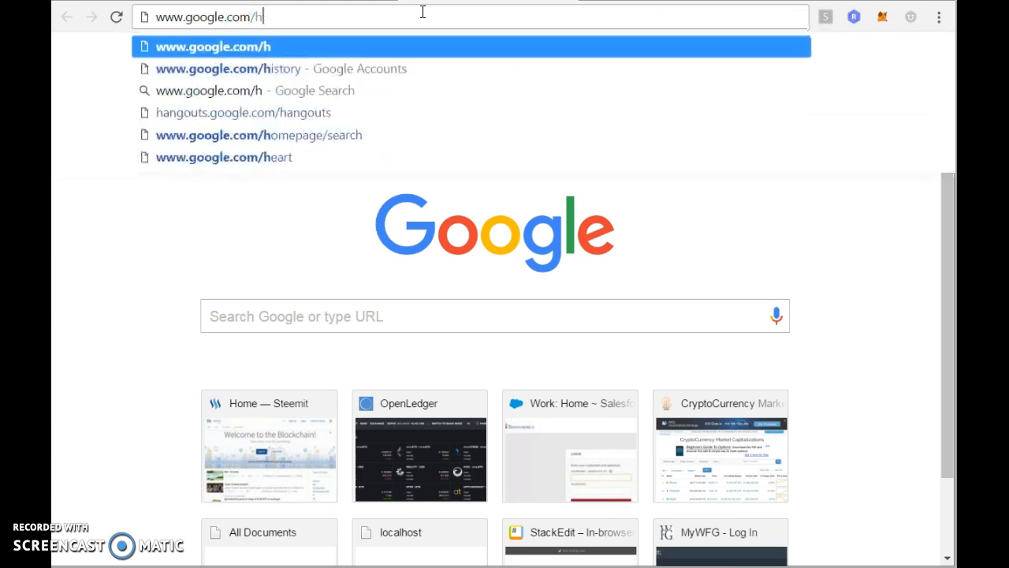
{"action": "type", "text": "photos"}
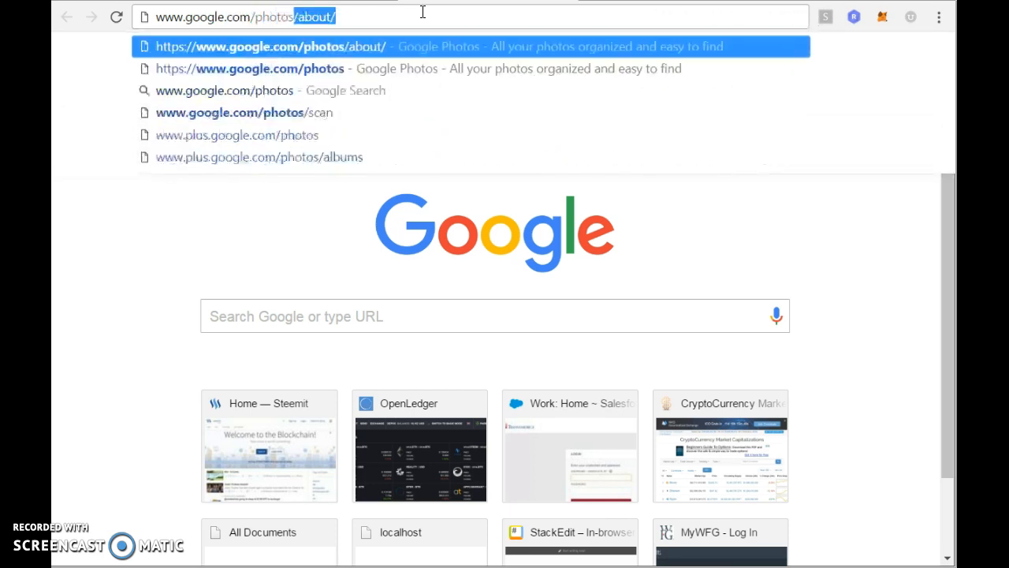
{"action": "key", "text": "Return"}
{"action": "left_click", "coordinate": [522, 436]}
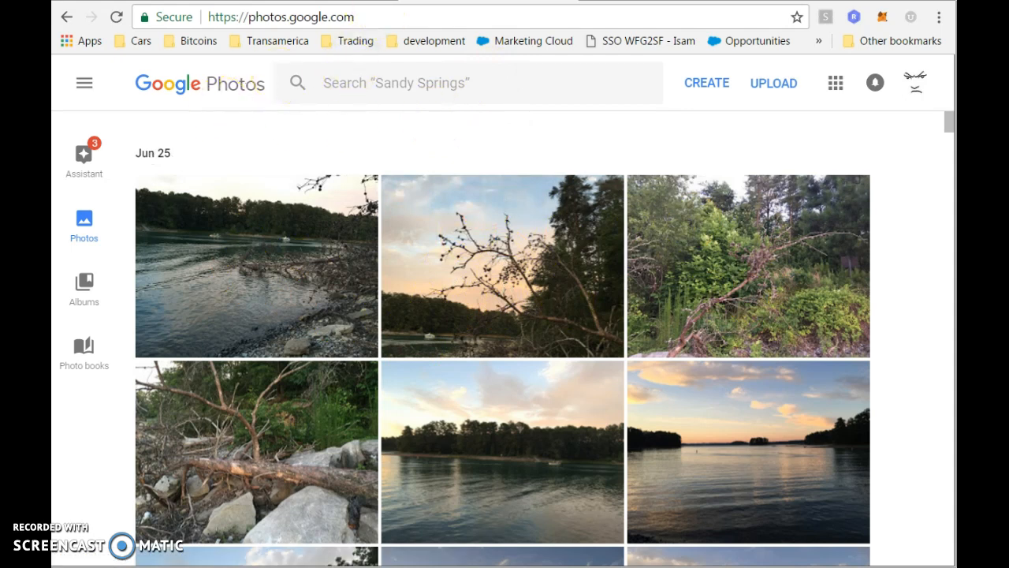
{"action": "left_click", "coordinate": [325, 0]}
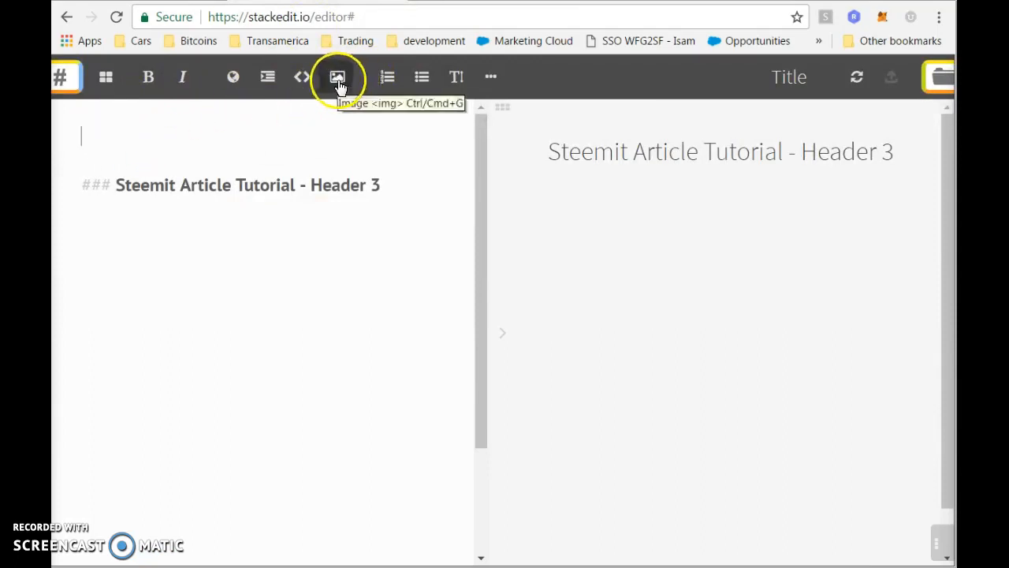
Open StackEdit's Image dialog from the toolbar's Image button.
{"action": "left_click", "coordinate": [153, 86]}
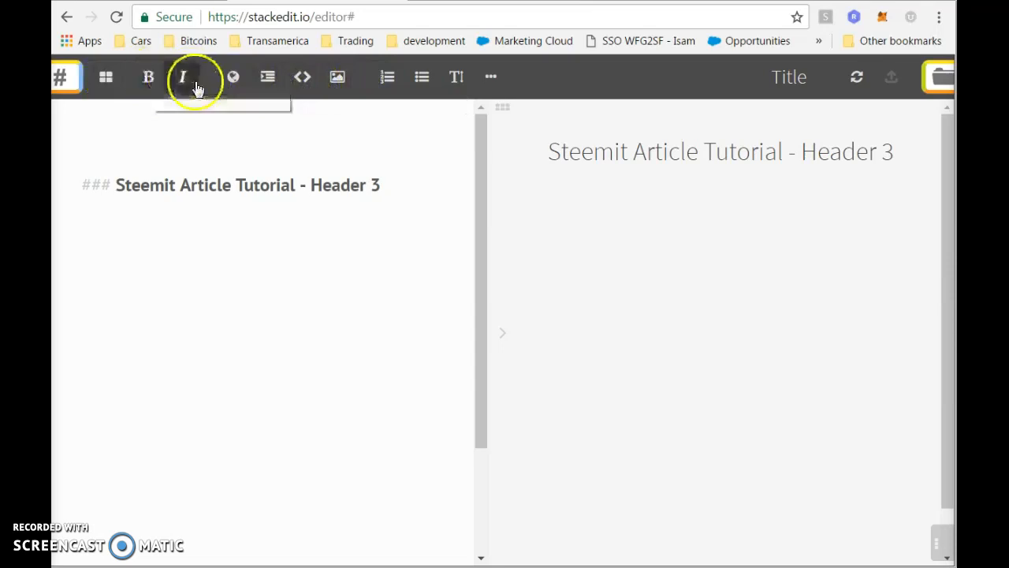
{"action": "left_click", "coordinate": [266, 85]}
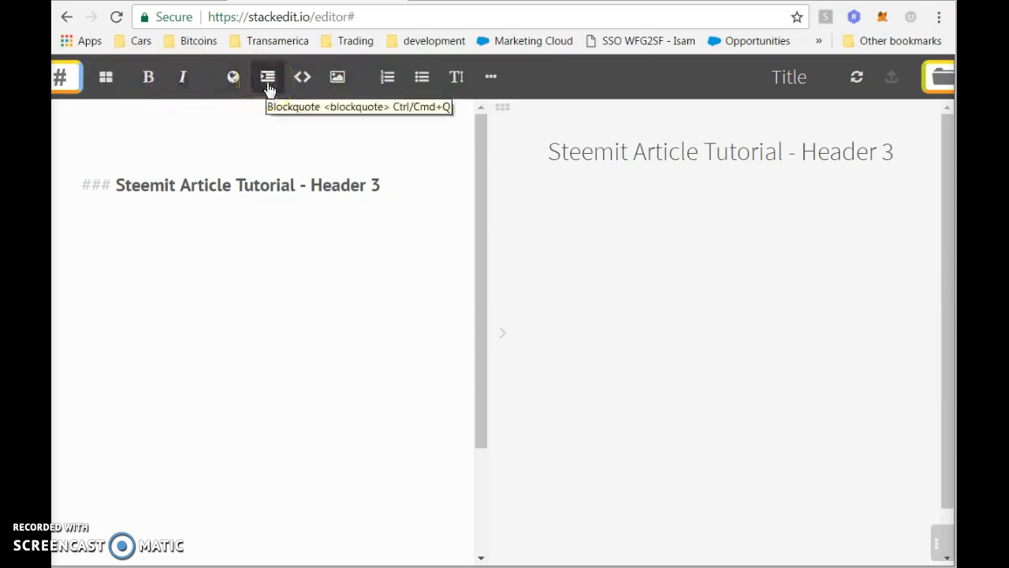
{"action": "left_click", "coordinate": [300, 87]}
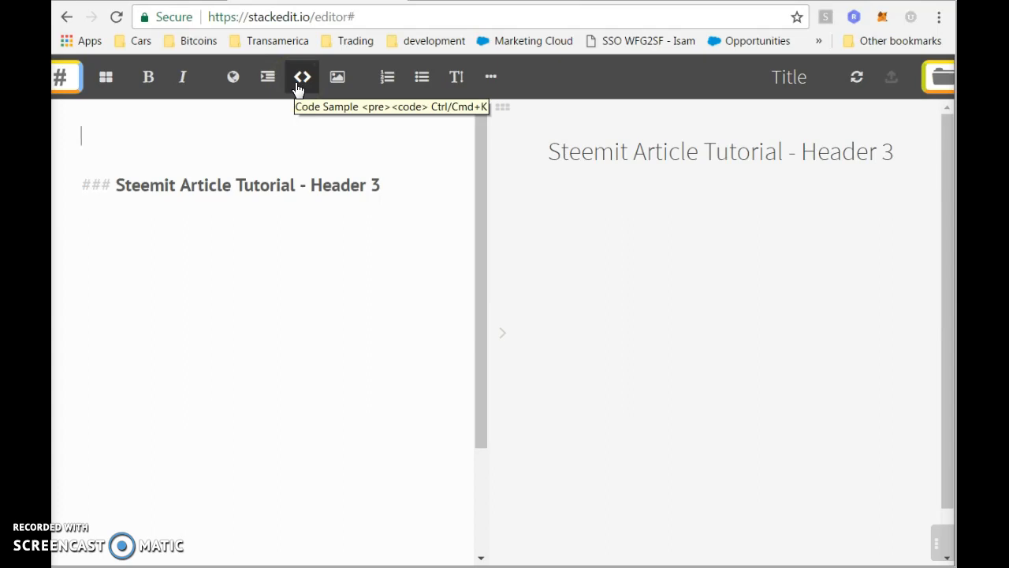
{"action": "left_click", "coordinate": [338, 80]}
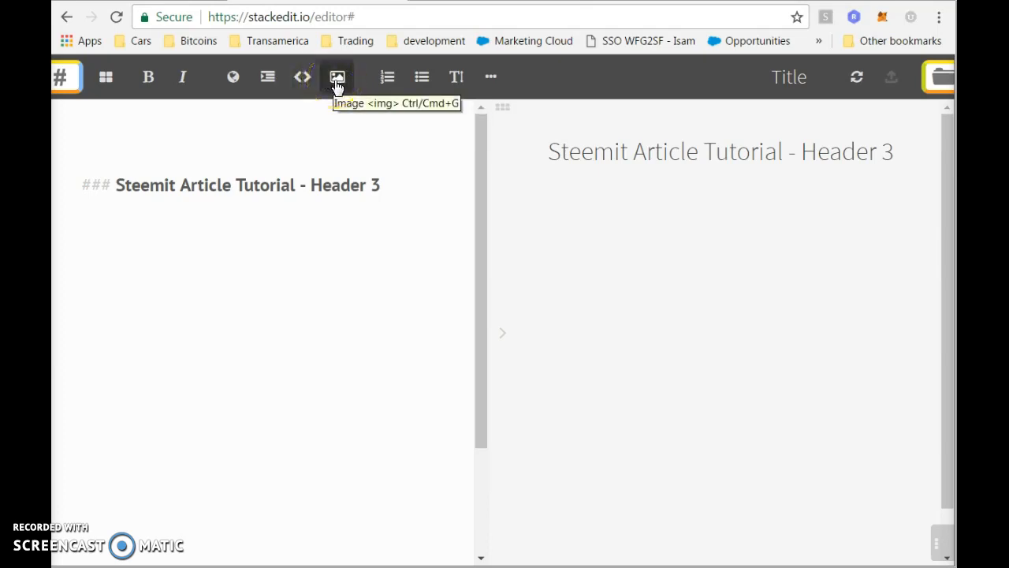
{"action": "left_click", "coordinate": [336, 81]}
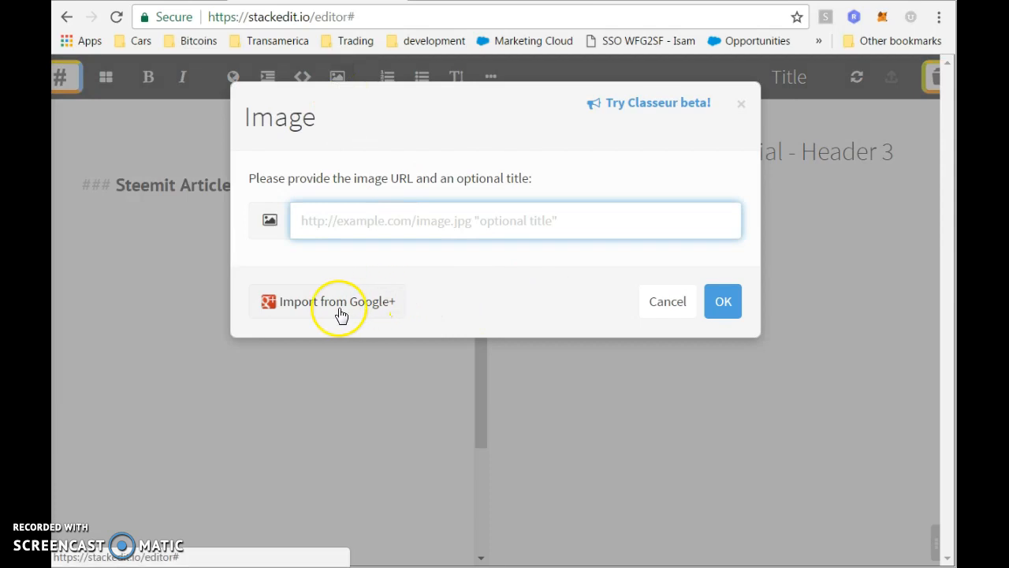
Insert the first lake photo (IMG_1637.JPG) from Google Photos with a 280 px size limit.
{"action": "left_click", "coordinate": [322, 302]}
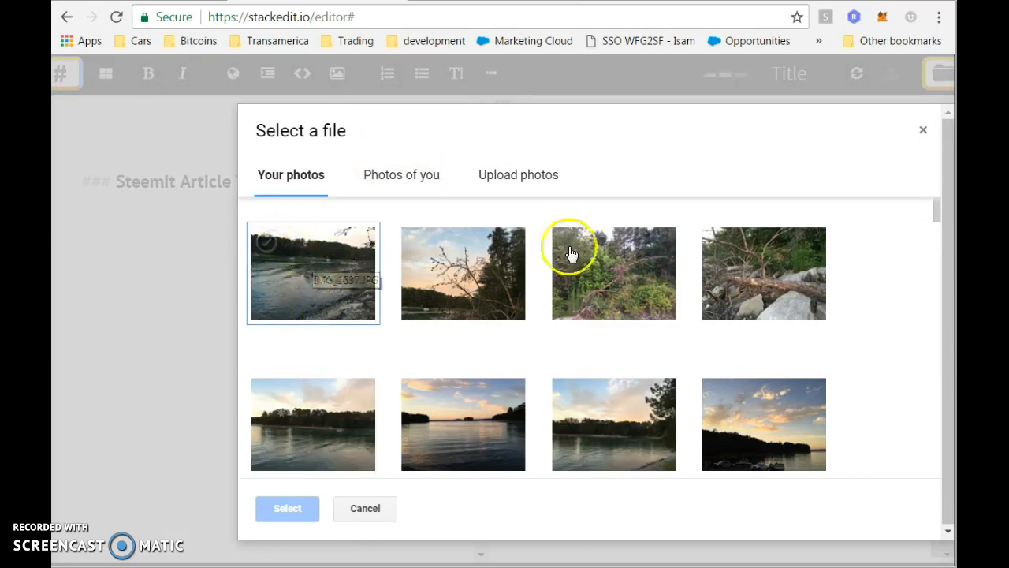
{"action": "left_click", "coordinate": [329, 265]}
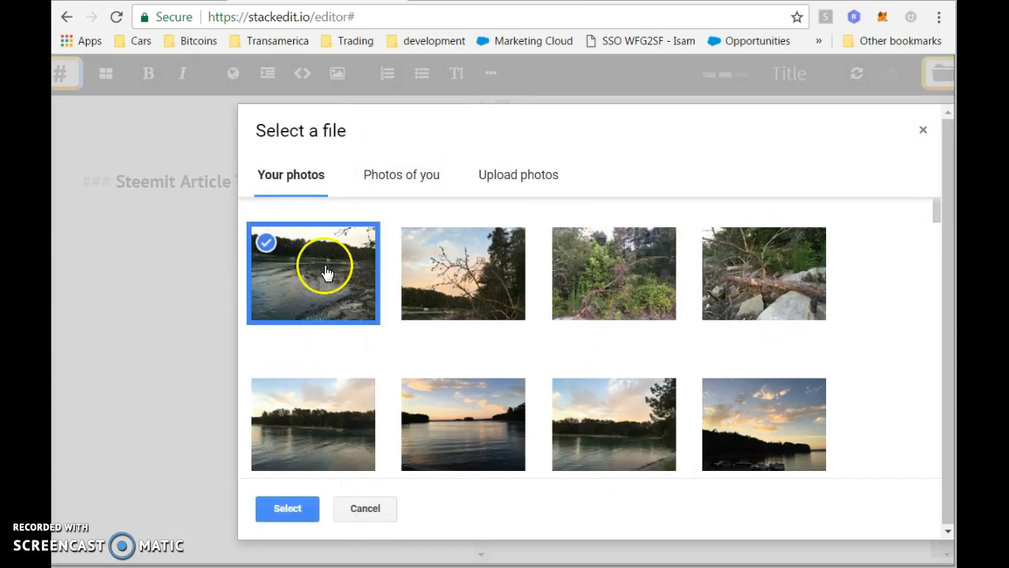
{"action": "left_click", "coordinate": [286, 509]}
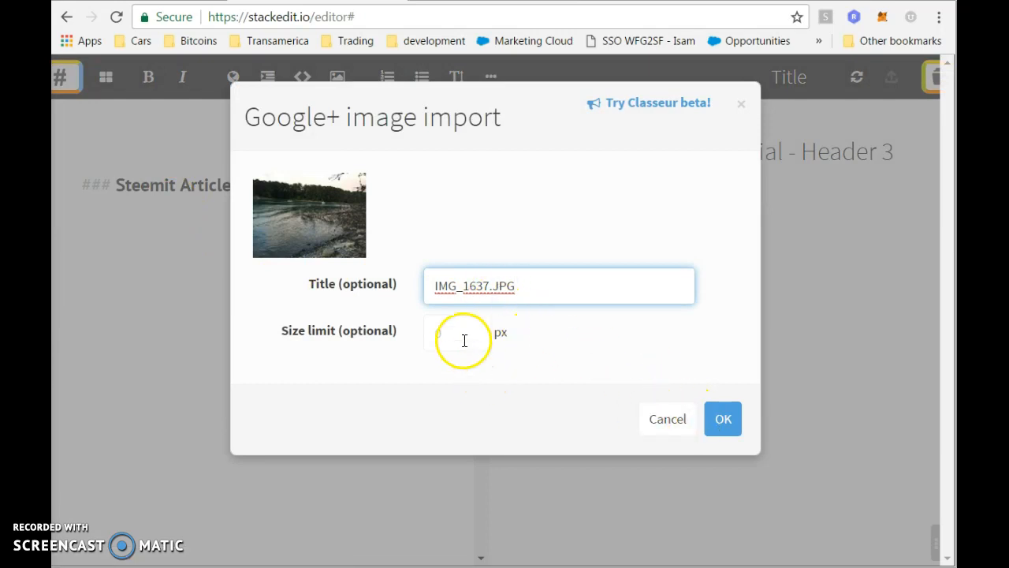
{"action": "left_click", "coordinate": [457, 329]}
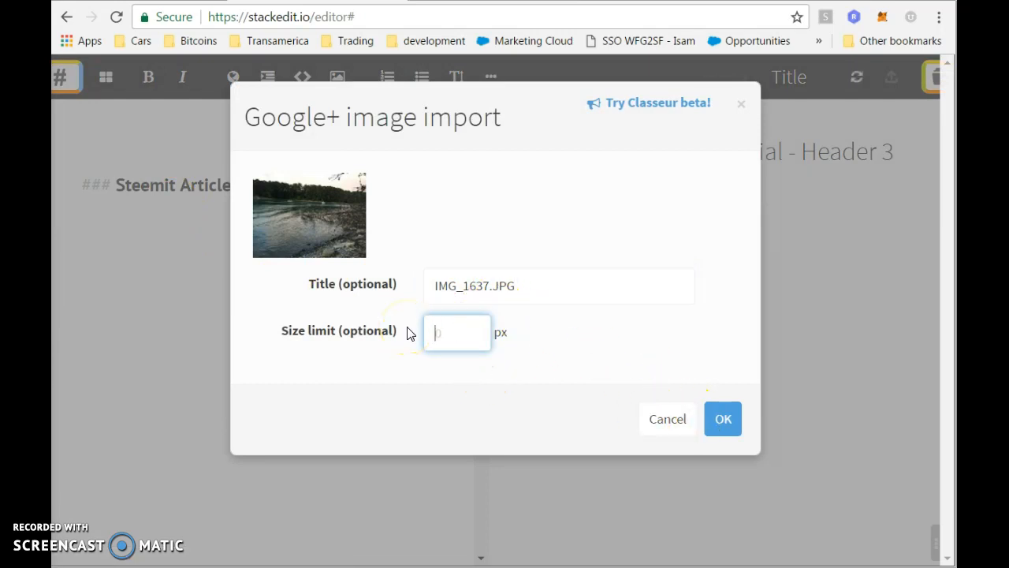
{"action": "left_click", "coordinate": [723, 427]}
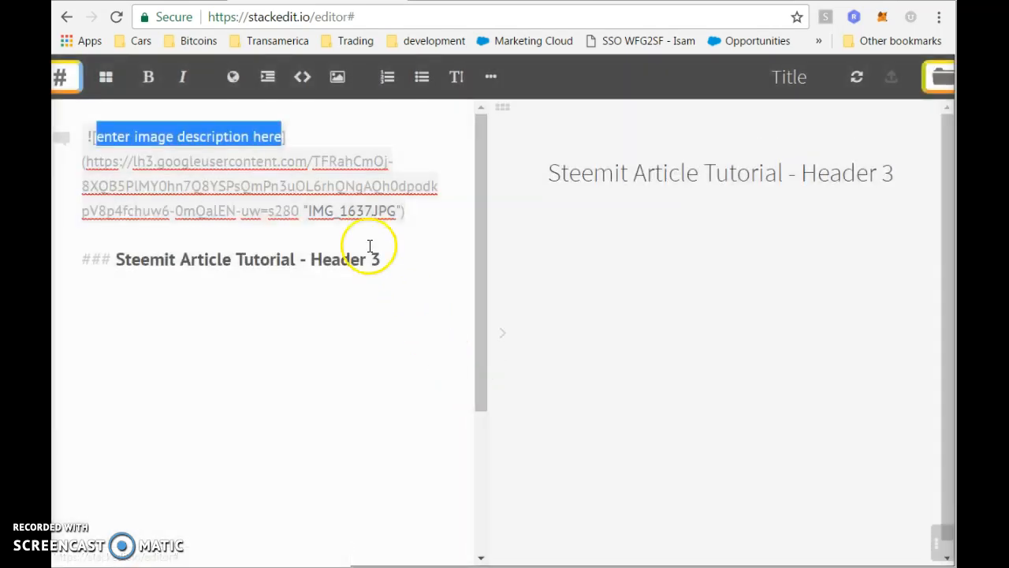
Replace the image's placeholder description with 'Pickture of the lake'.
{"action": "left_click", "coordinate": [239, 146]}
{"action": "left_click_drag", "start_coordinate": [280, 137], "coordinate": [94, 138]}
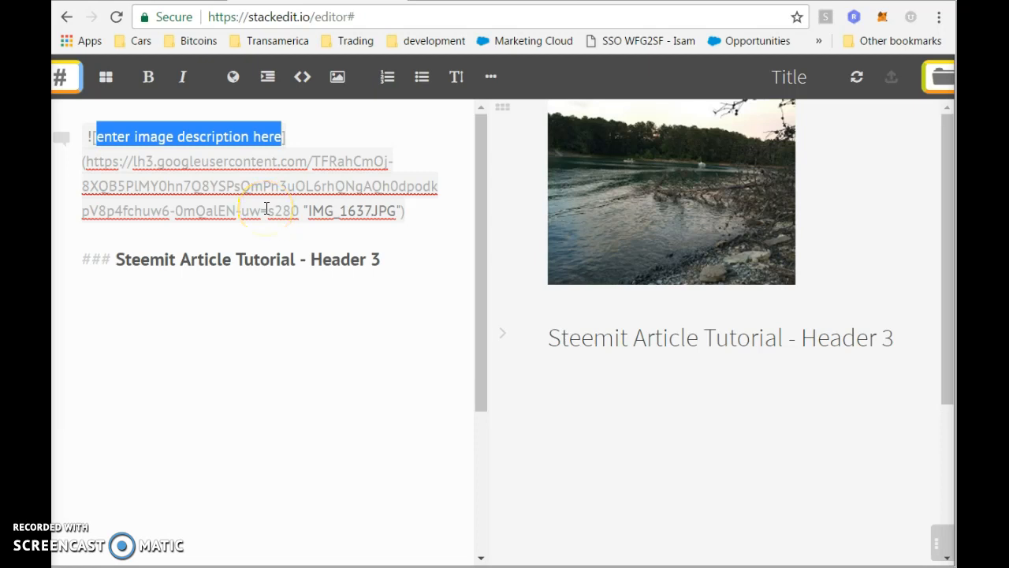
{"action": "key", "text": "BackSpace"}
{"action": "type", "text": "Pick](https://lh3.googleusercontent.com/TFRahCmOj-"}
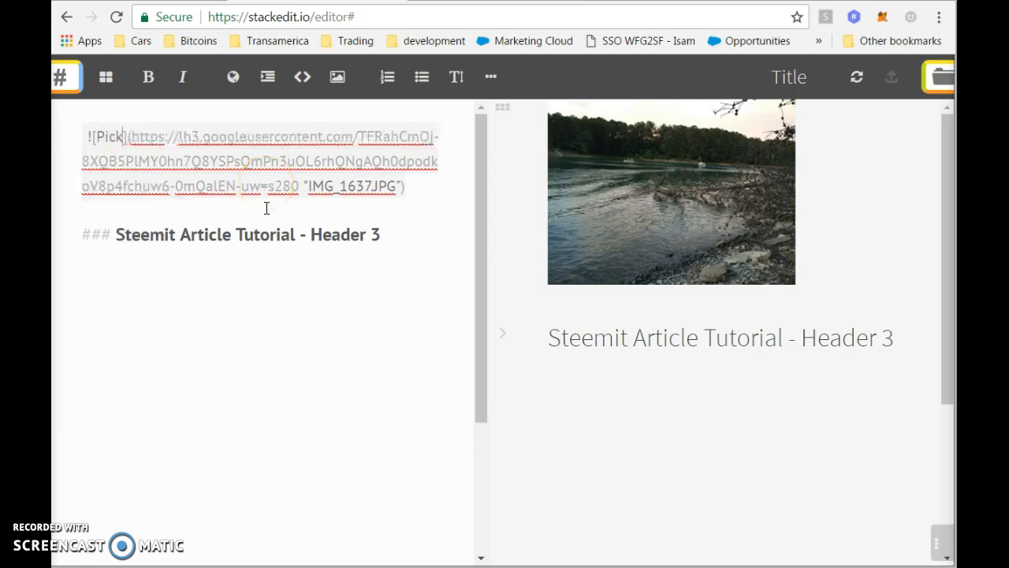
{"action": "type", "text": "ture of the lake"}
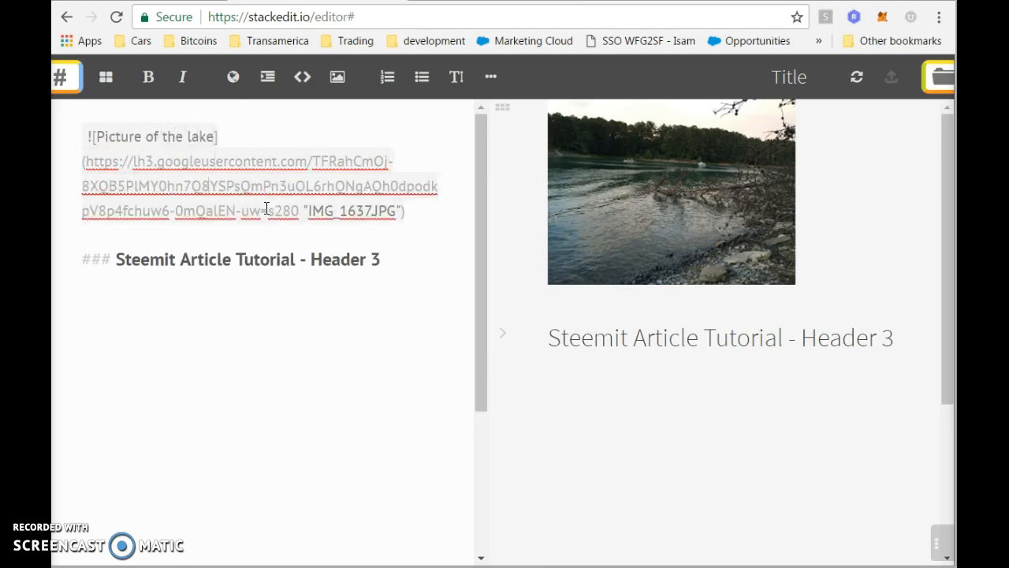
Rename the heading to 'Lake Lanier Photo' and type '/center>' on the next line.
{"action": "key", "text": "ctrl+Left"}
{"action": "key", "text": "ctrl+Left"}
{"action": "key", "text": "shift+End"}
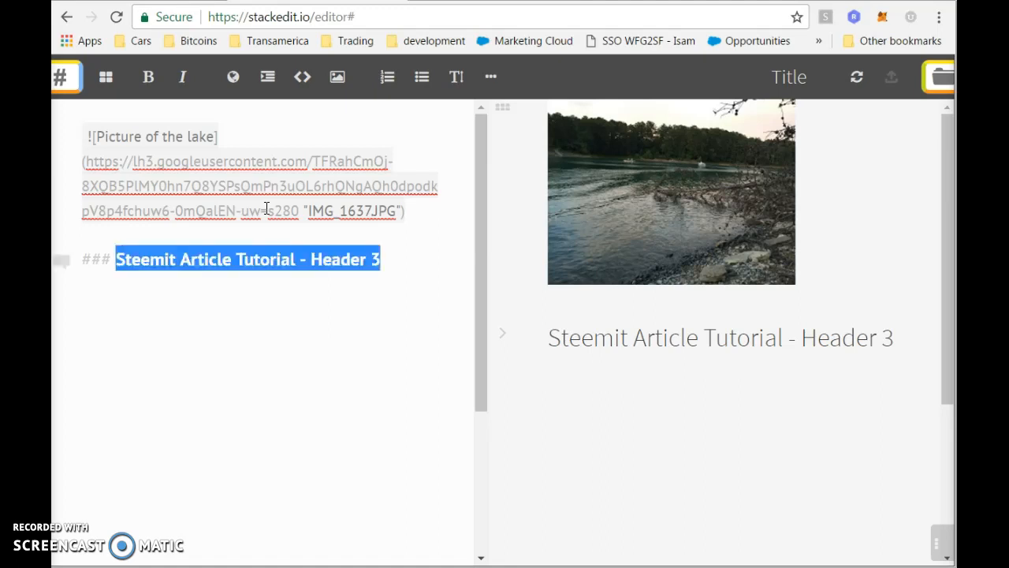
{"action": "type", "text": "P"}
{"action": "key", "text": "BackSpace"}
{"action": "type", "text": "Lake Lanier"}
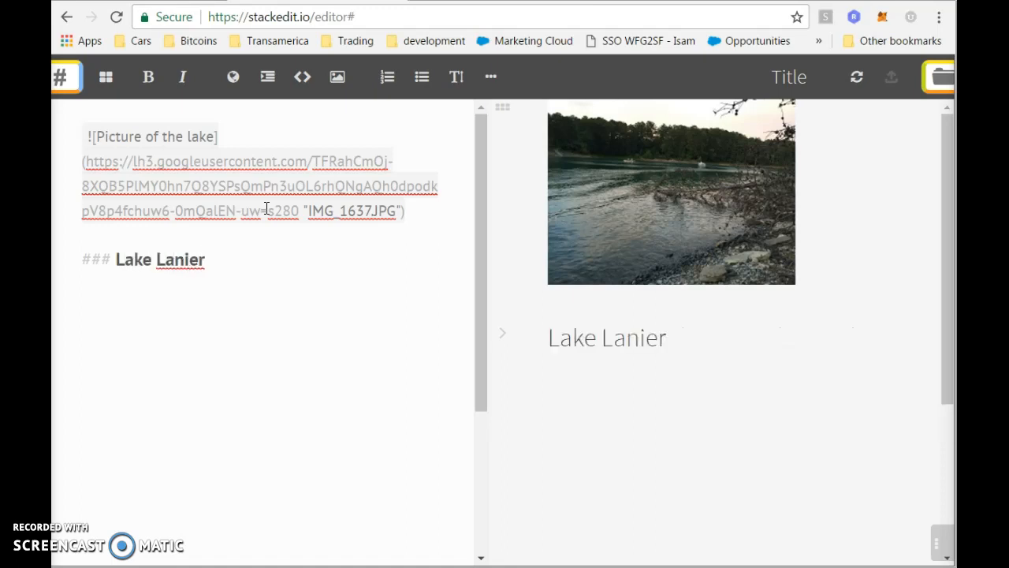
{"action": "type", "text": " Photo"}
{"action": "key", "text": "Return"}
{"action": "key", "text": "Return"}
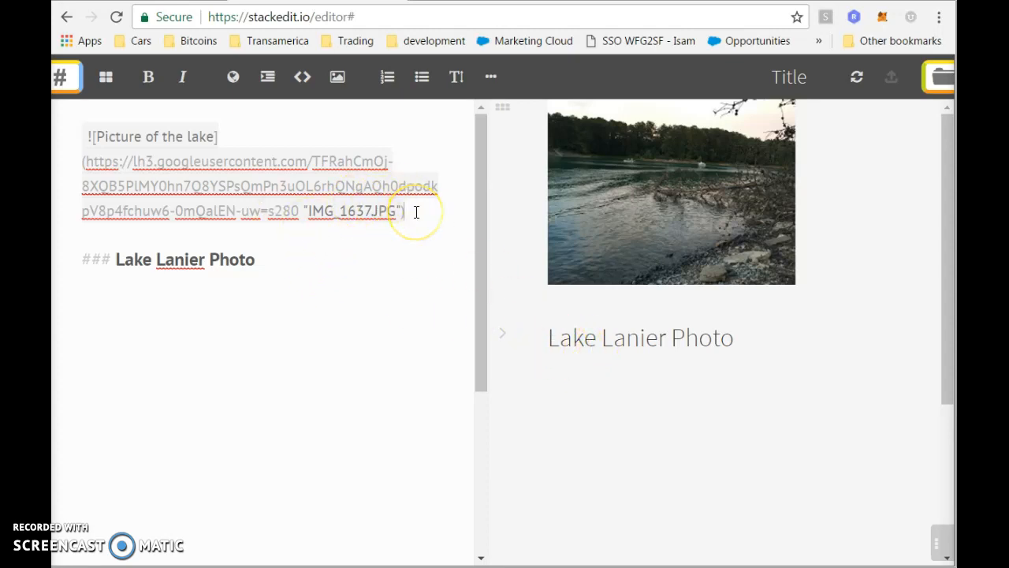
{"action": "type", "text": "/center>"}
Add an opening <center> tag above the image link and two blank lines above the heading.
{"action": "key", "text": "shift+Home"}
{"action": "key", "text": "ctrl+c"}
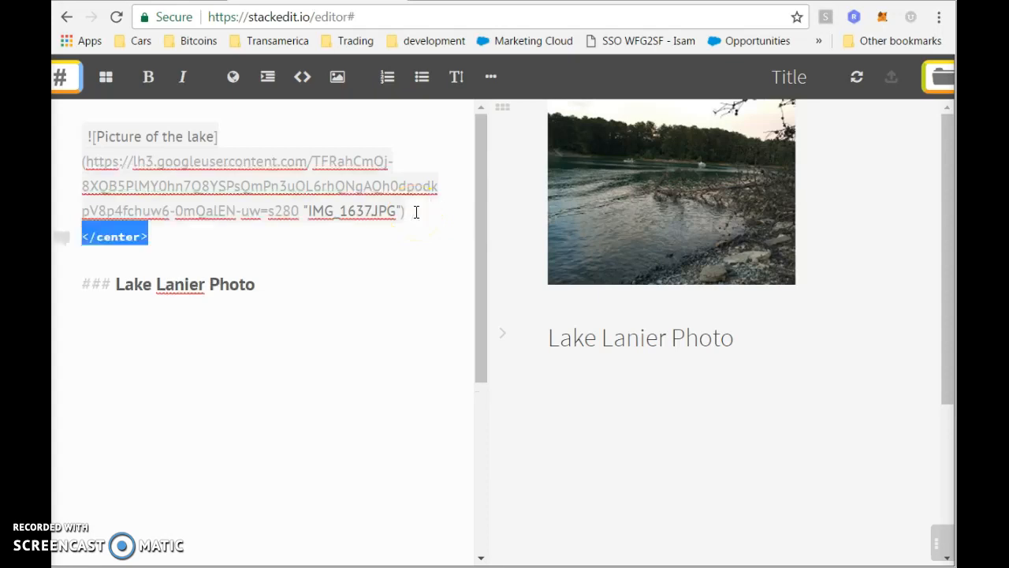
{"action": "key", "text": "Up"}
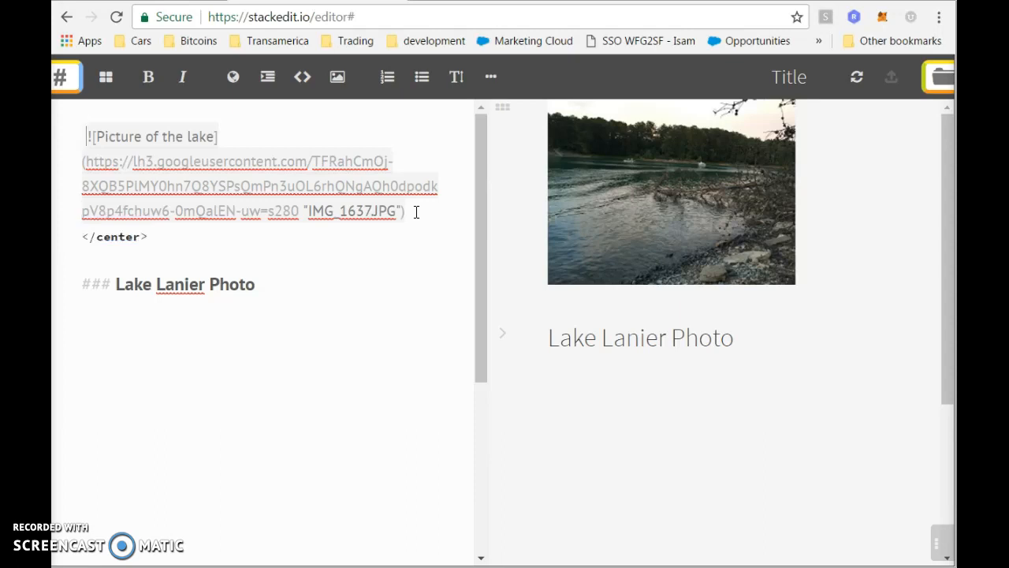
{"action": "key", "text": "ctrl+v"}
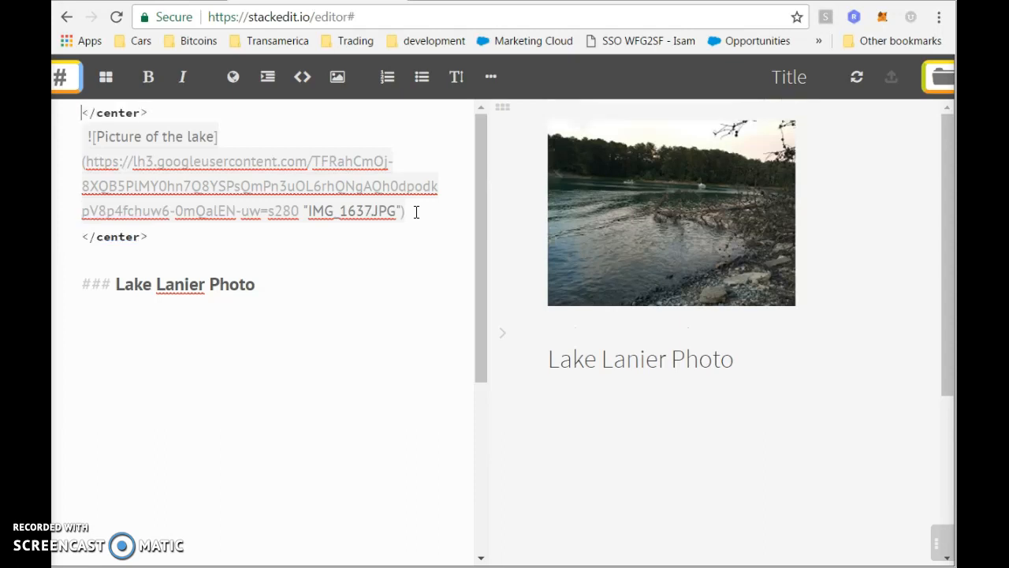
{"action": "key", "text": "BackSpace"}
{"action": "key", "text": "Down"}
{"action": "key", "text": "Down"}
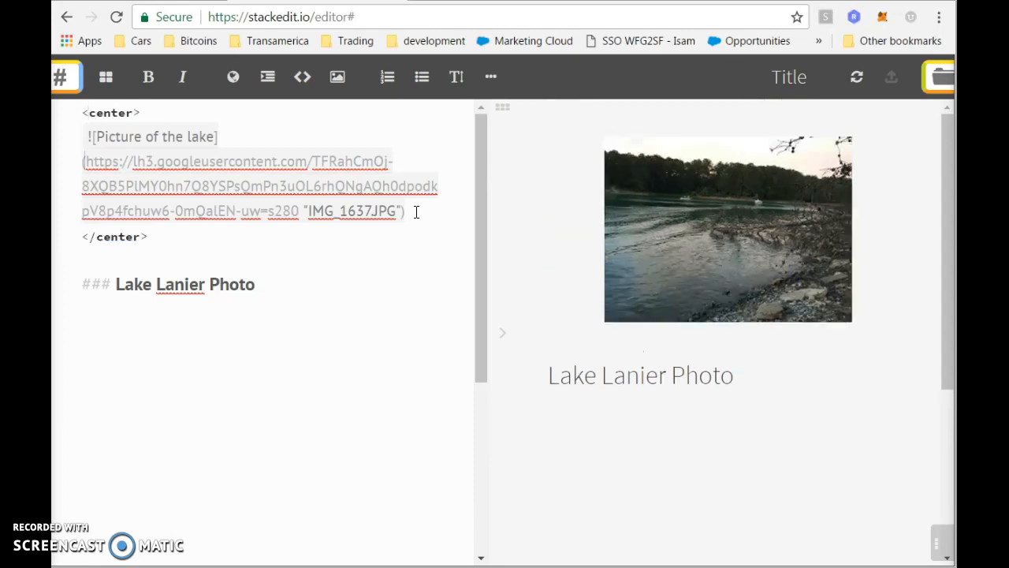
{"action": "left_click", "coordinate": [266, 294]}
{"action": "key", "text": "Return"}
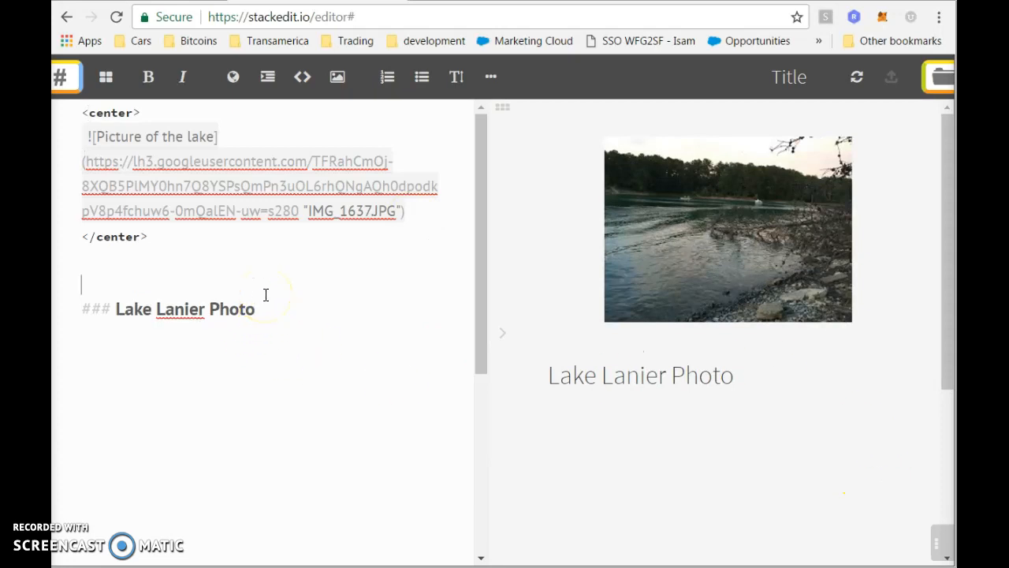
{"action": "key", "text": "Return"}
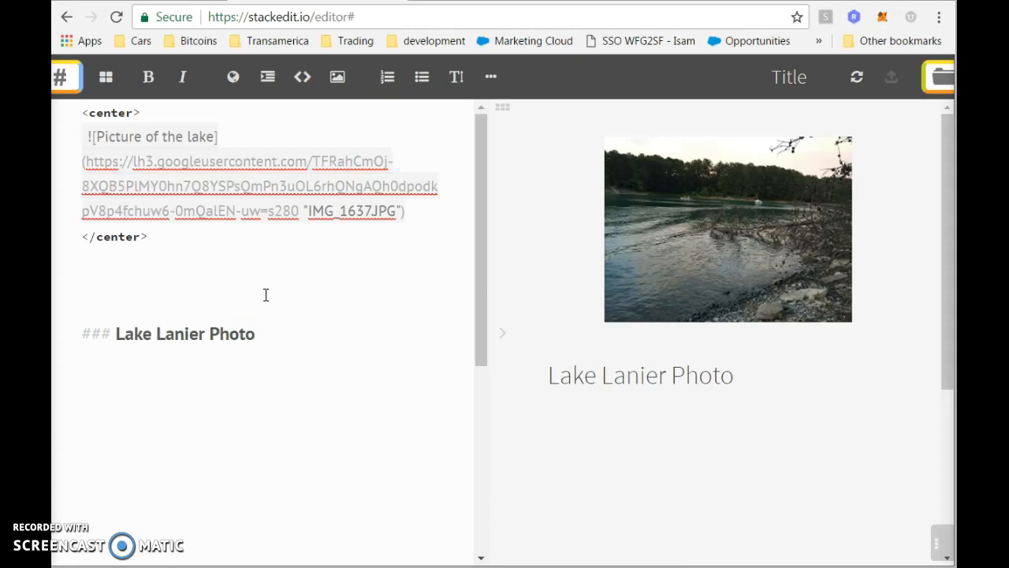
Type 'Yesterday, I went to the lake and took this picture.' above the heading.
{"action": "type", "text": "Yesterday, I went w"}
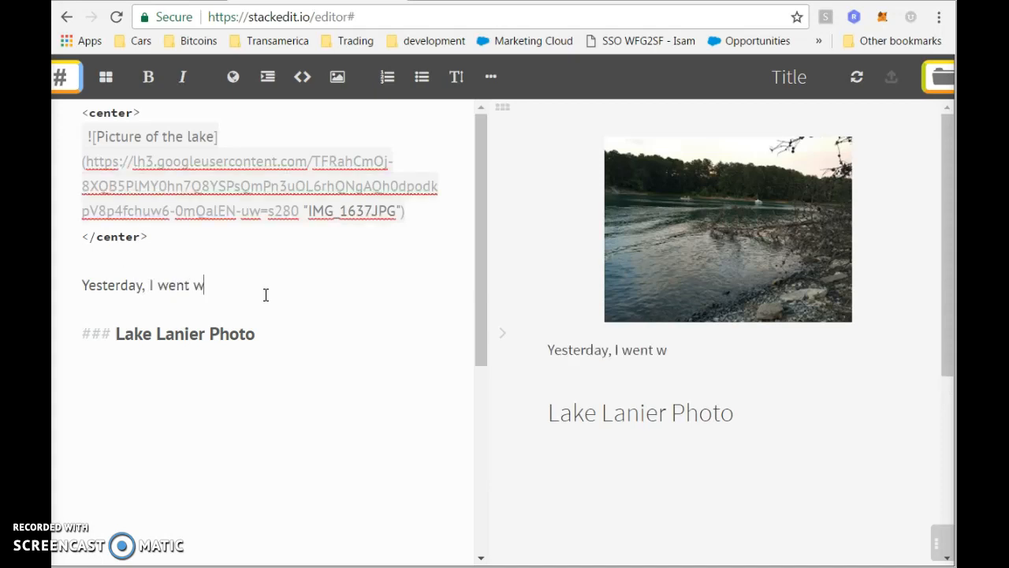
{"action": "key", "text": "BackSpace"}
{"action": "type", "text": "to the l"}
{"action": "key", "text": "BackSpace"}
{"action": "type", "text": "k"}
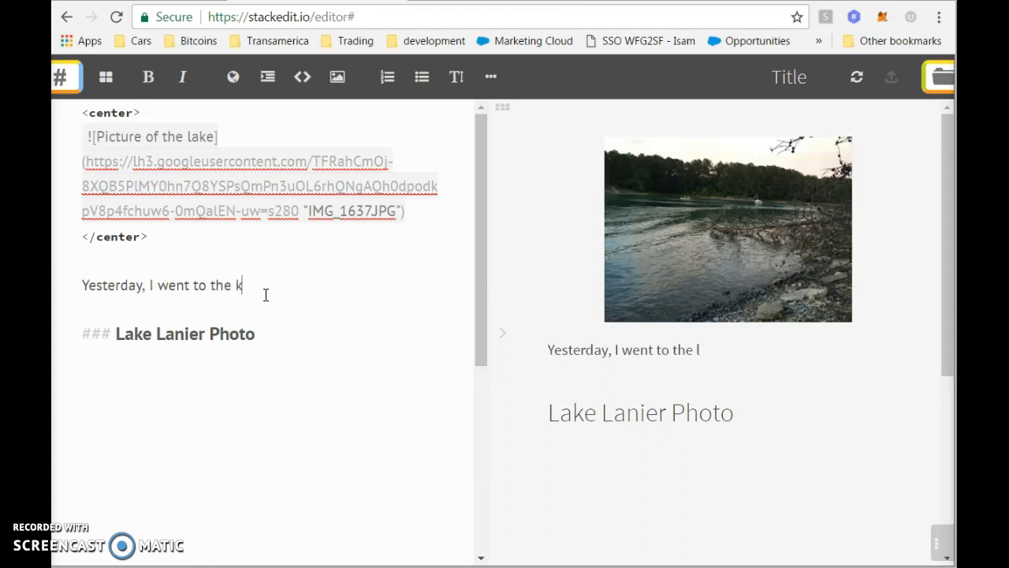
{"action": "type", "text": "ake and took these "}
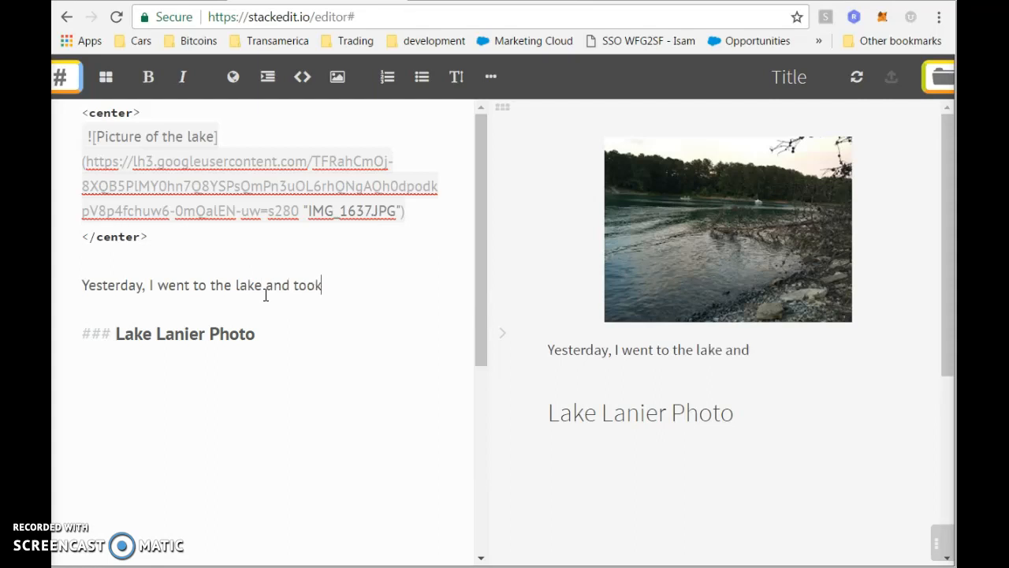
{"action": "type", "text": "pe"}
{"action": "key", "text": "BackSpace"}
{"action": "type", "text": "i"}
{"action": "key", "text": "BackSpace"}
{"action": "key", "text": "BackSpace"}
{"action": "key", "text": "BackSpace"}
{"action": "key", "text": "BackSpace"}
{"action": "key", "text": "BackSpace"}
{"action": "key", "text": "BackSpace"}
{"action": "type", "text": "is pictu"}
{"action": "key", "text": "BackSpace"}
{"action": "type", "text": "i"}
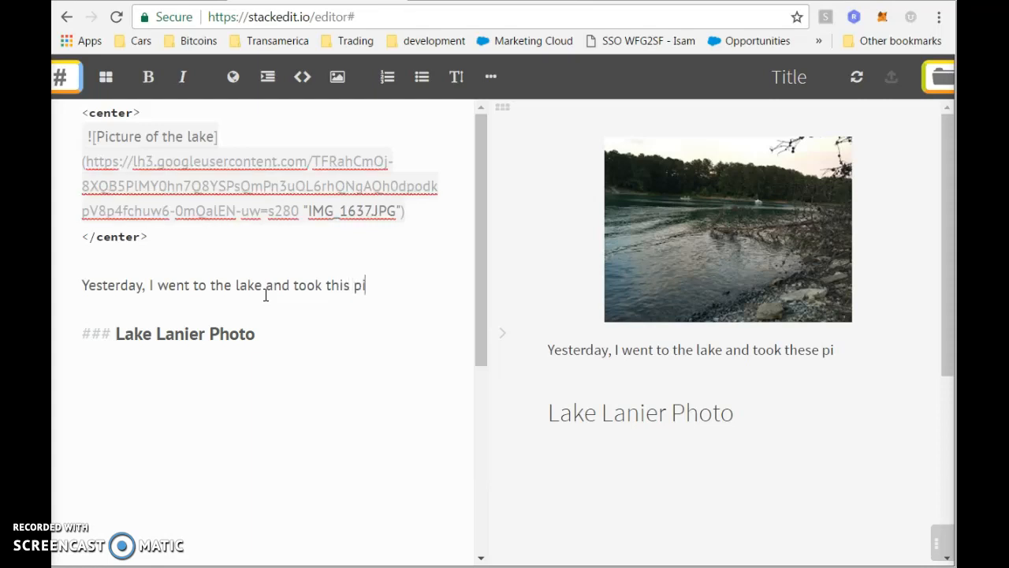
{"action": "type", "text": "cture."}
Start a new empty line below the Lake Lanier Photo heading.
{"action": "key", "text": "Down"}
{"action": "key", "text": "Down"}
{"action": "key", "text": "Return"}
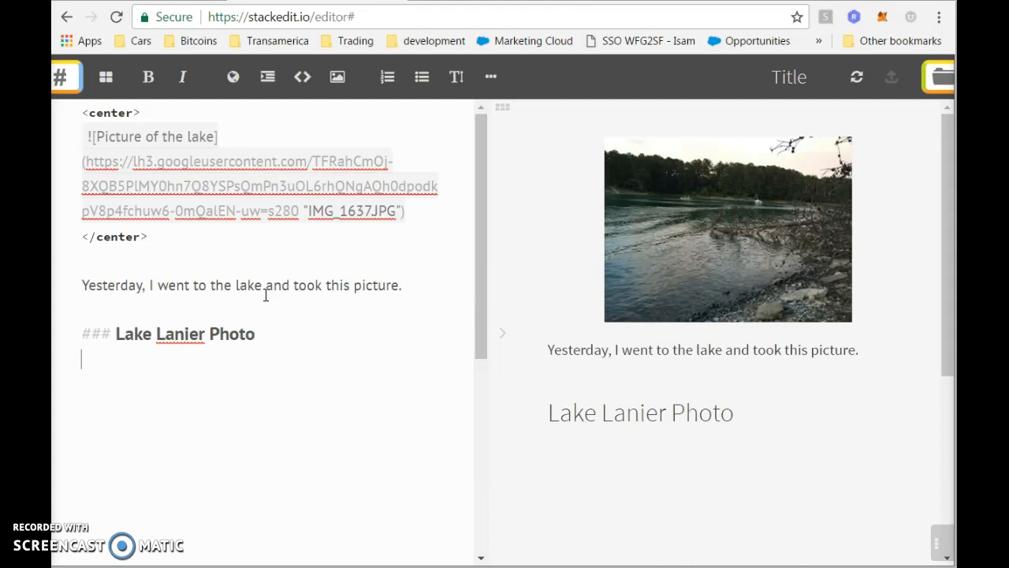
{"action": "type", "text": "W"}
{"action": "key", "text": "BackSpace"}
Write the paragraph: photo taken at Lake Lanier, Georgia, a man made lake built by the Army of Corp Engineers.
{"action": "type", "text": "Here"}
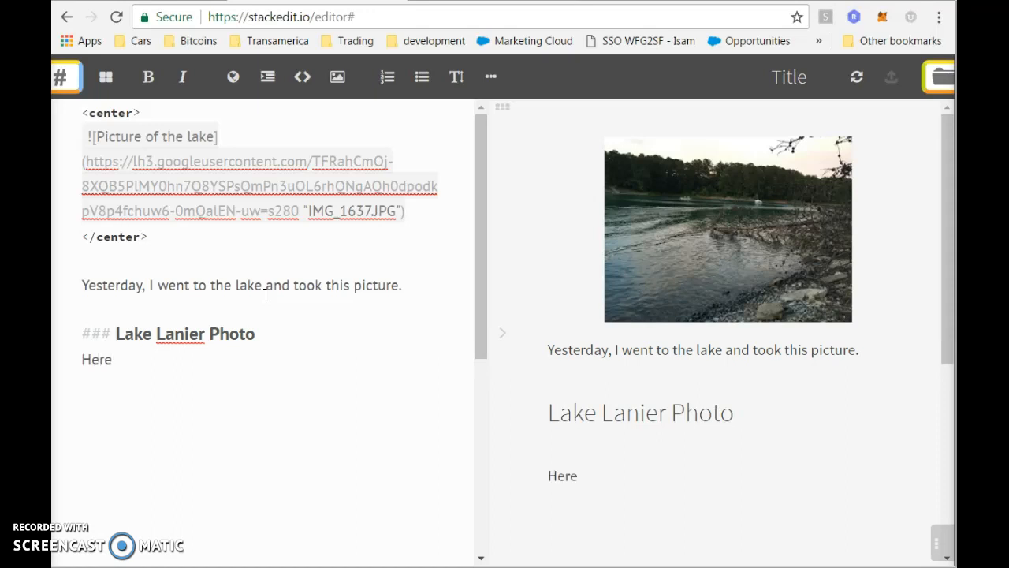
{"action": "type", "text": " is a phot"}
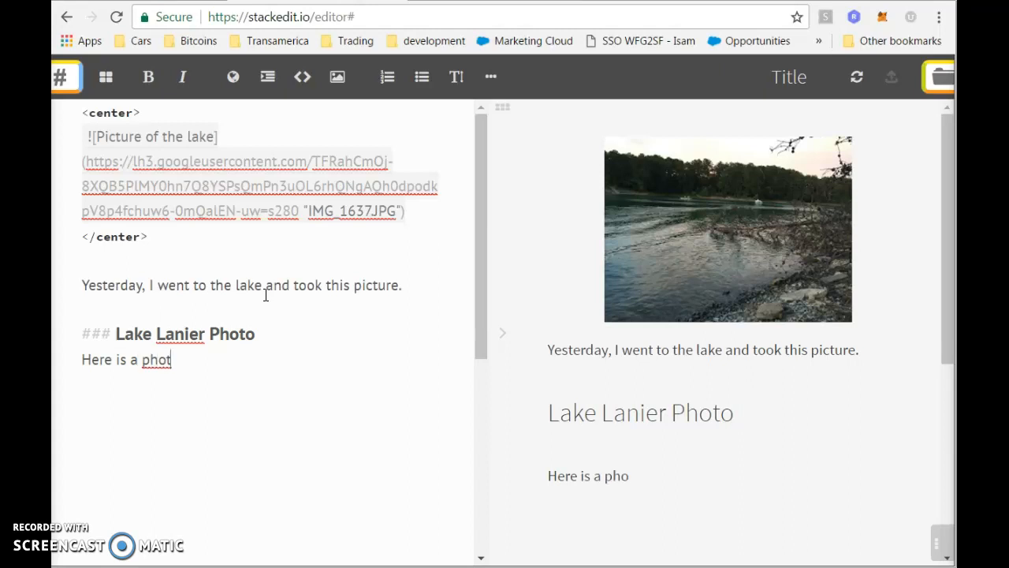
{"action": "type", "text": "o that I took wi"}
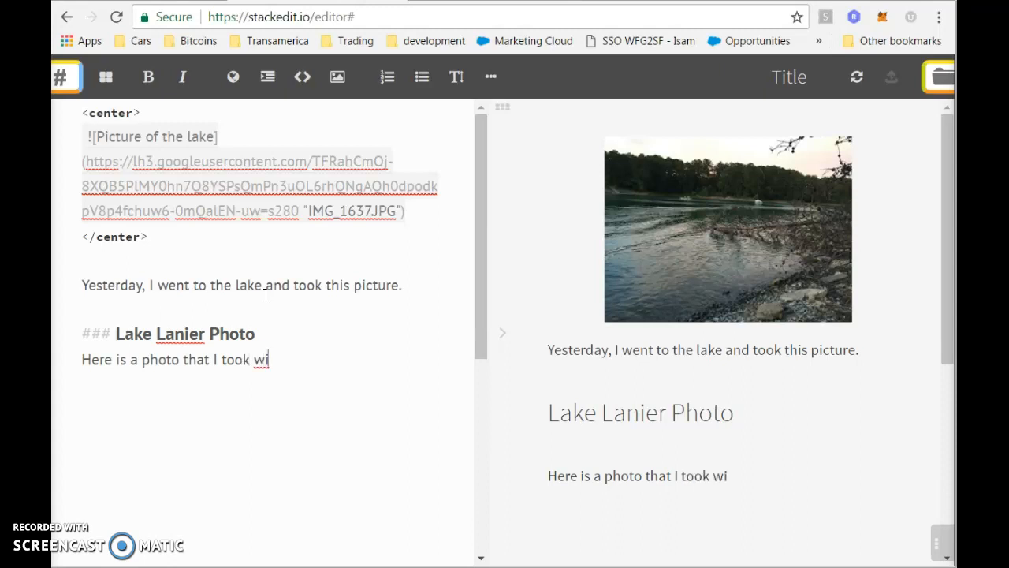
{"action": "key", "text": "BackSpace"}
{"action": "type", "text": "hile visiting L"}
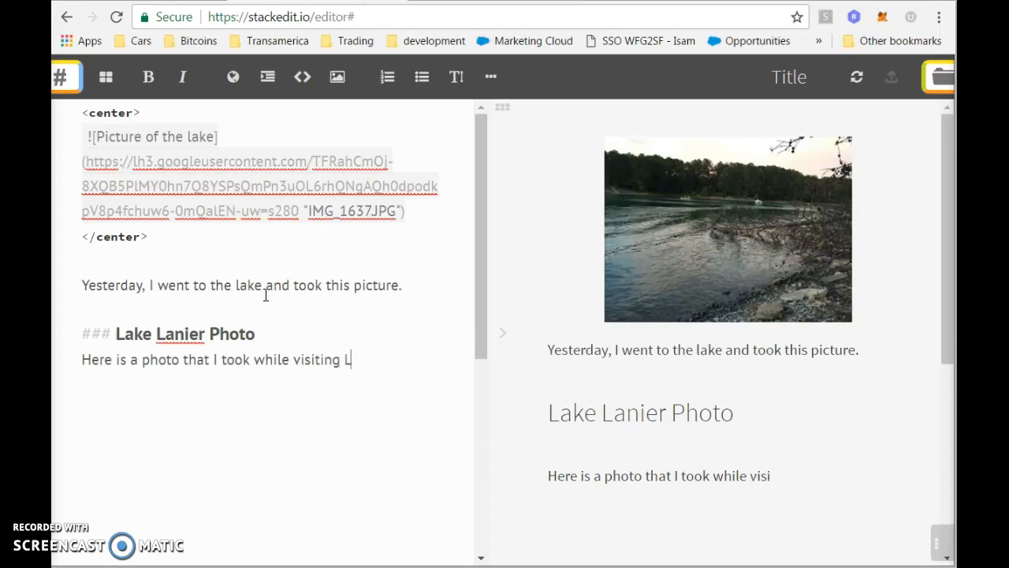
{"action": "type", "text": "ake Lan"}
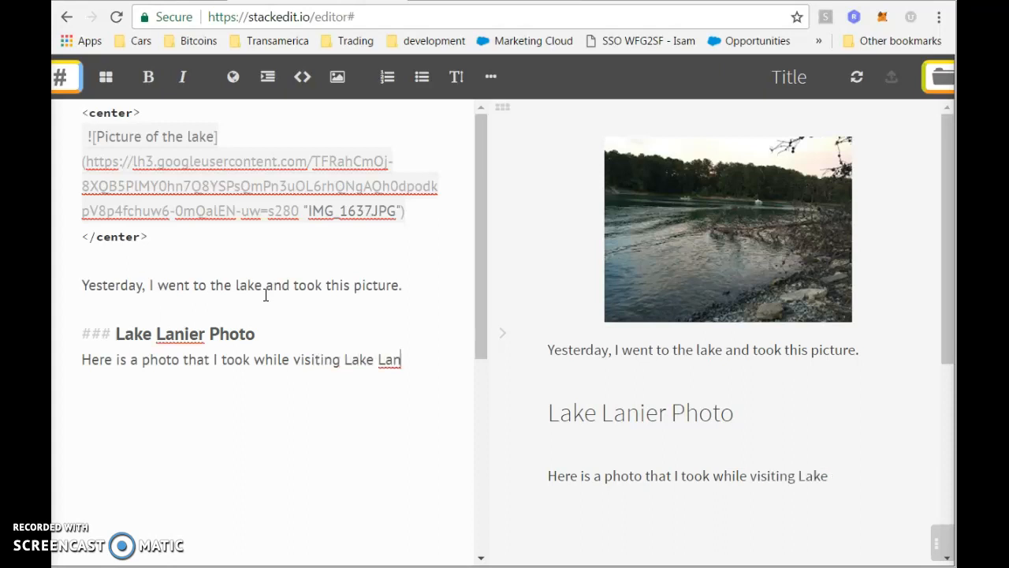
{"action": "type", "text": "ier in G"}
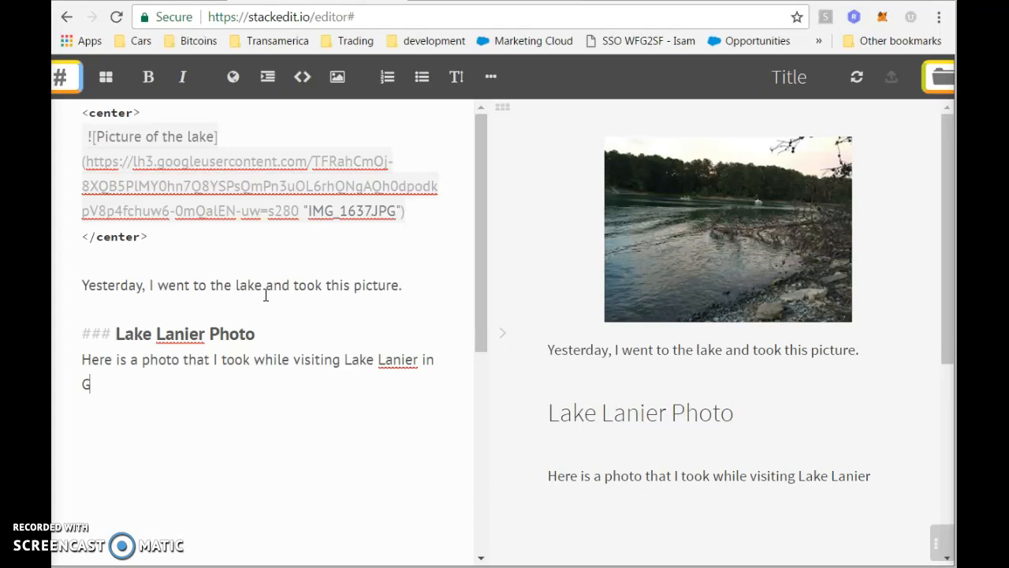
{"action": "type", "text": "eorgia.  Th"}
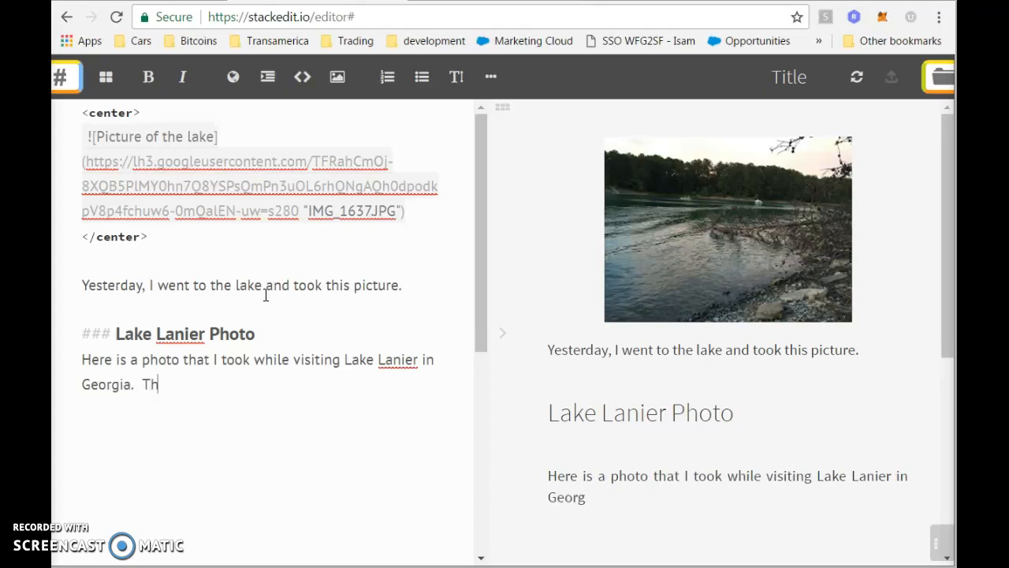
{"action": "type", "text": "is is a man man"}
{"action": "key", "text": "BackSpace"}
{"action": "type", "text": "de lake"}
{"action": "key", "text": "BackSpace"}
{"action": "key", "text": "BackSpace"}
{"action": "type", "text": "ake"}
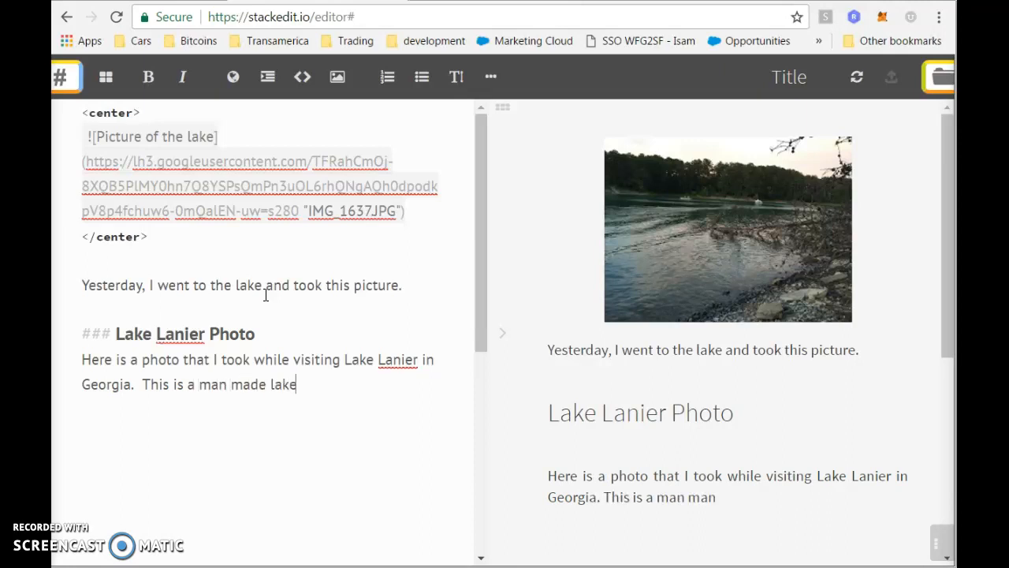
{"action": "type", "text": " constructed b"}
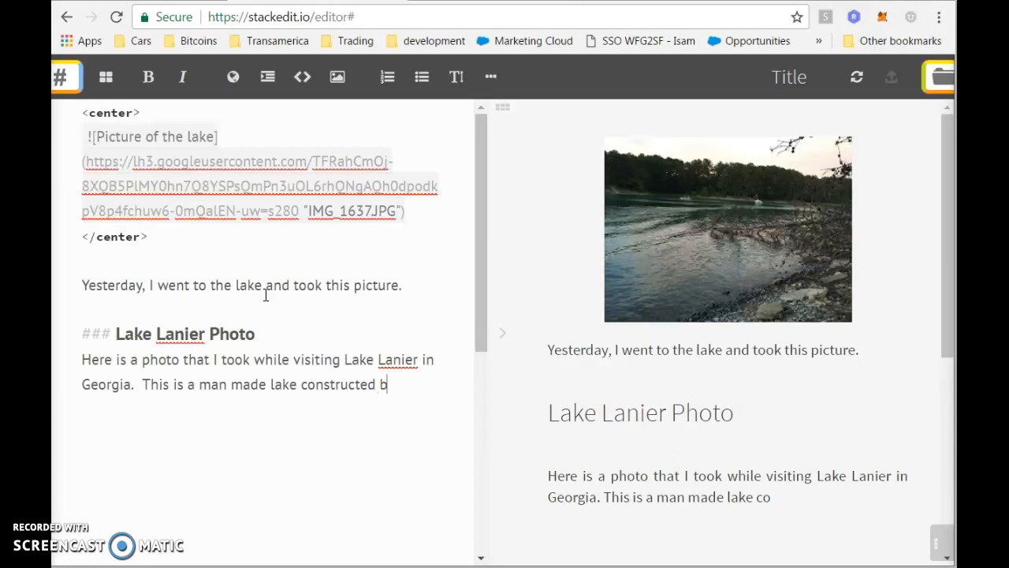
{"action": "type", "text": "y the Ar"}
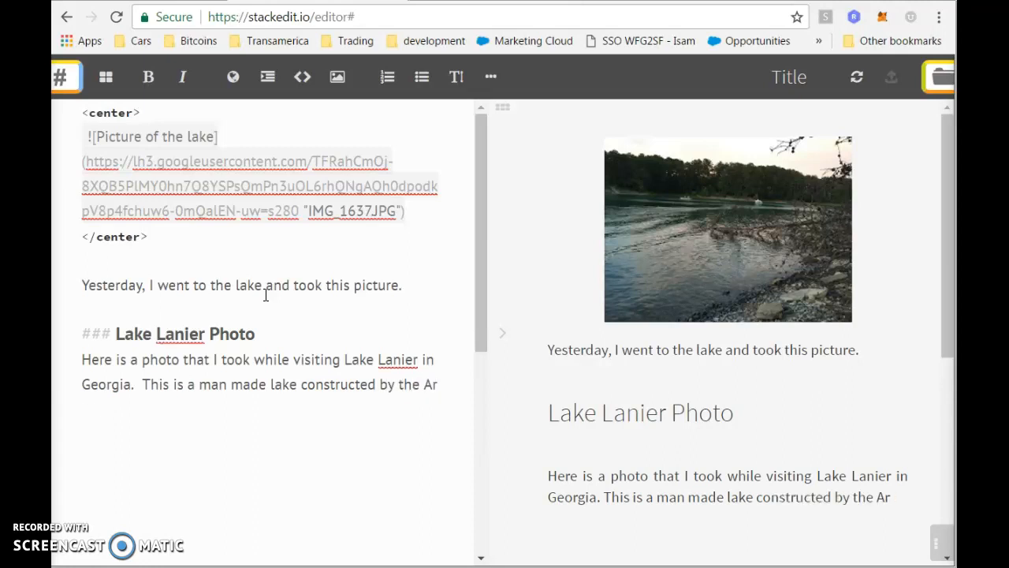
{"action": "type", "text": "my of Corp En"}
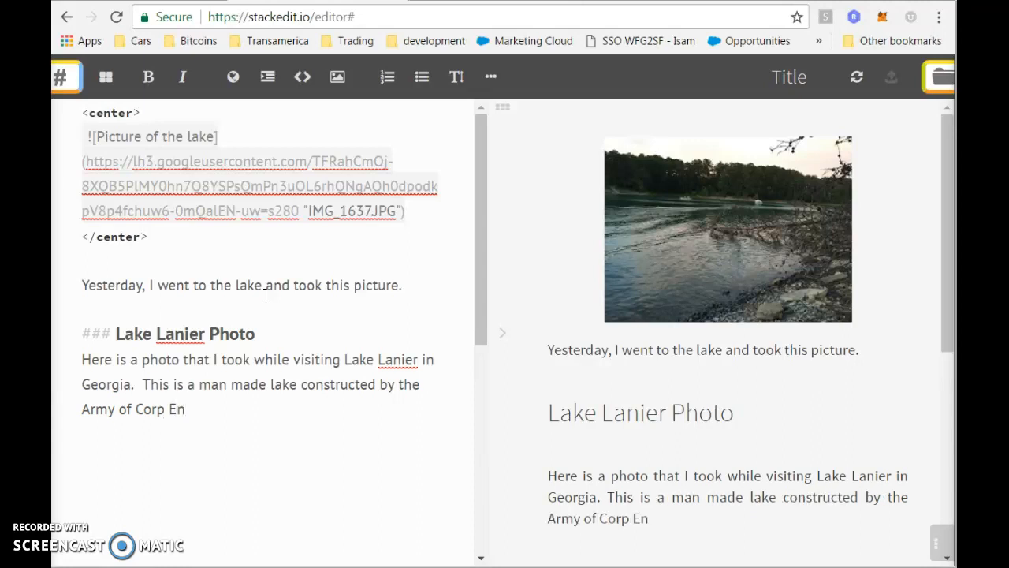
{"action": "type", "text": "gineers."}
Start a new line, then open a new browser tab and begin typing 'stee' in the address bar.
{"action": "key", "text": "Return"}
{"action": "key", "text": "Return"}
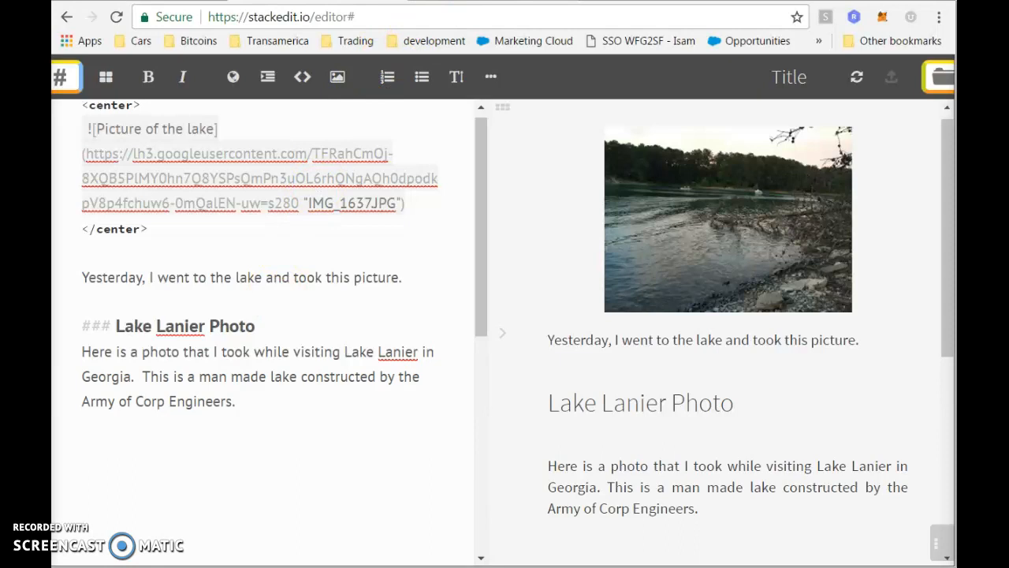
{"action": "left_click", "coordinate": [581, 6]}
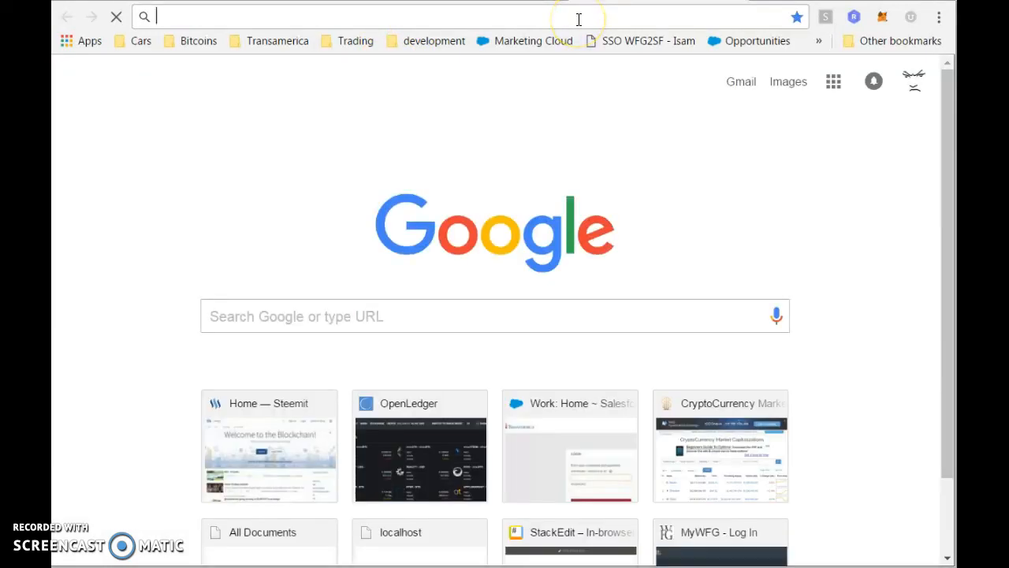
{"action": "type", "text": "steemit.com"}
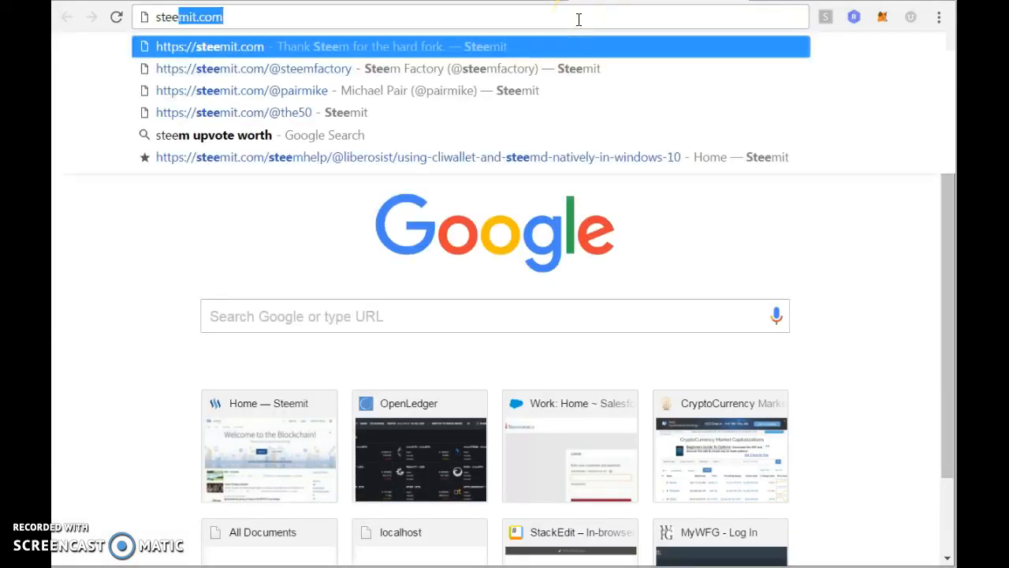
Load the suggested Steemit profile page and open its top blog post.
{"action": "key", "text": "Down"}
{"action": "key", "text": "Down"}
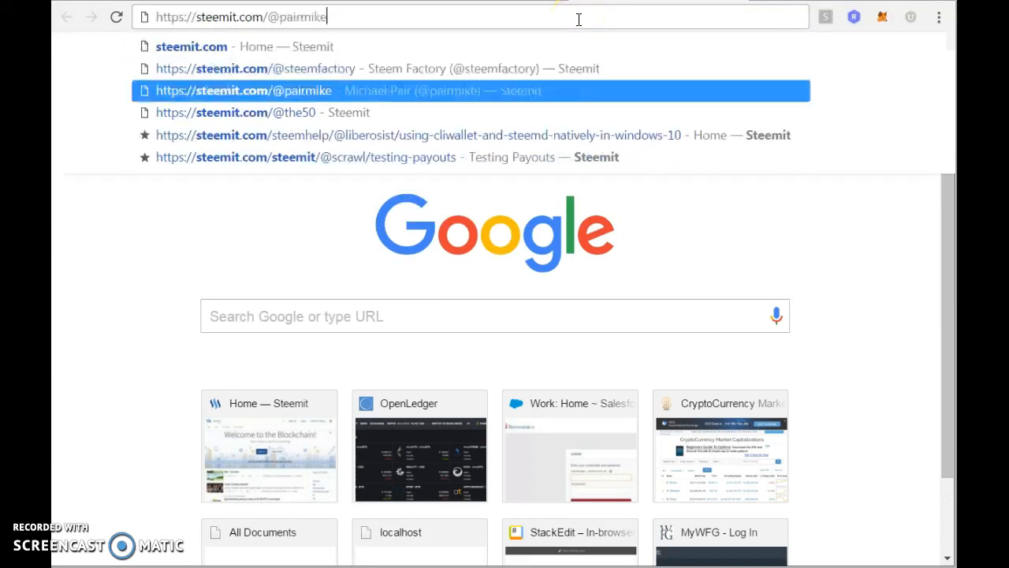
{"action": "key", "text": "Return"}
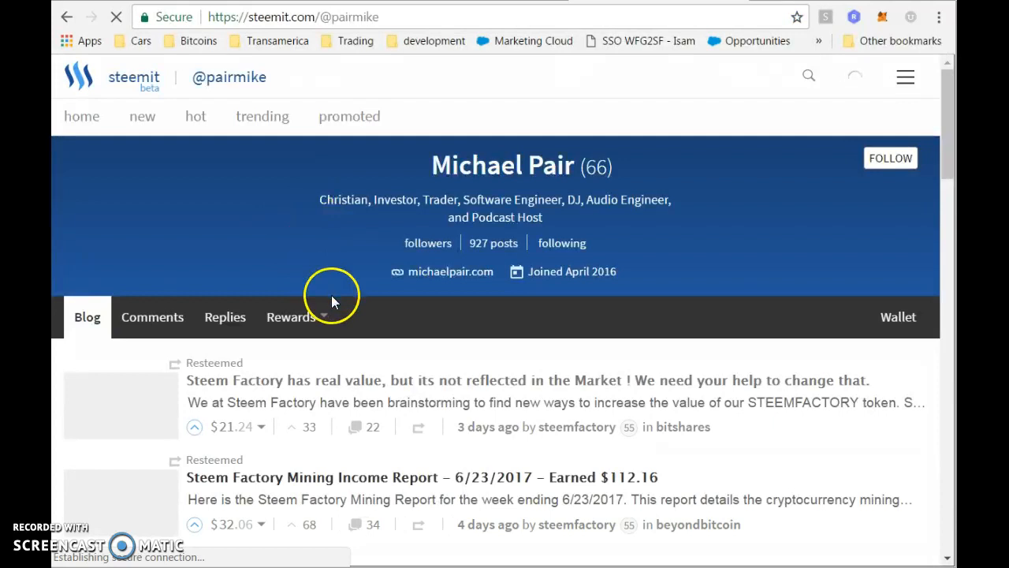
{"action": "left_click", "coordinate": [361, 383]}
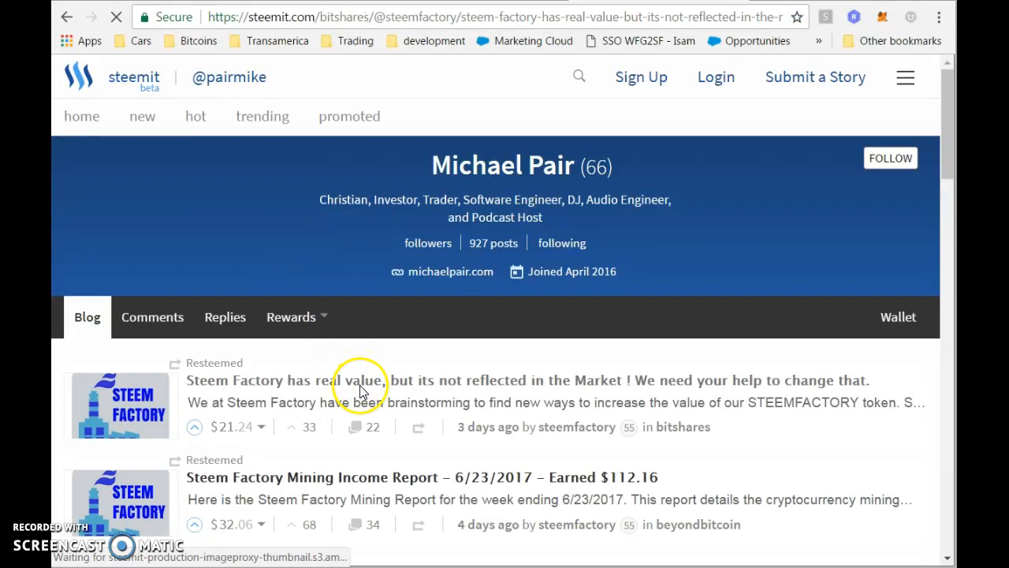
{"action": "scroll", "coordinate": [561, 311], "scroll_direction": "down", "scroll_amount": 10}
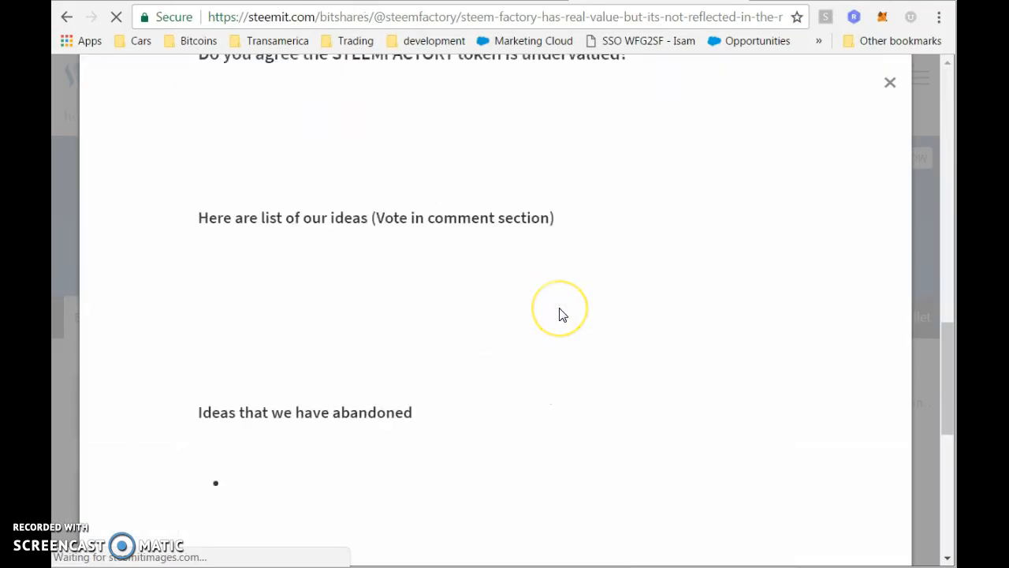
{"action": "scroll", "coordinate": [560, 315], "scroll_direction": "down", "scroll_amount": 7}
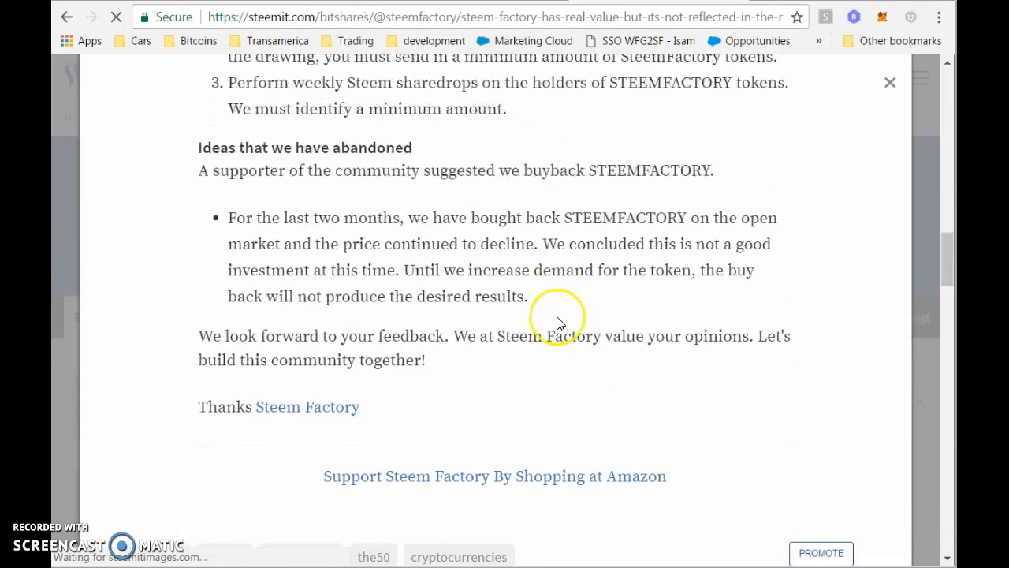
{"action": "scroll", "coordinate": [557, 324], "scroll_direction": "down", "scroll_amount": 3}
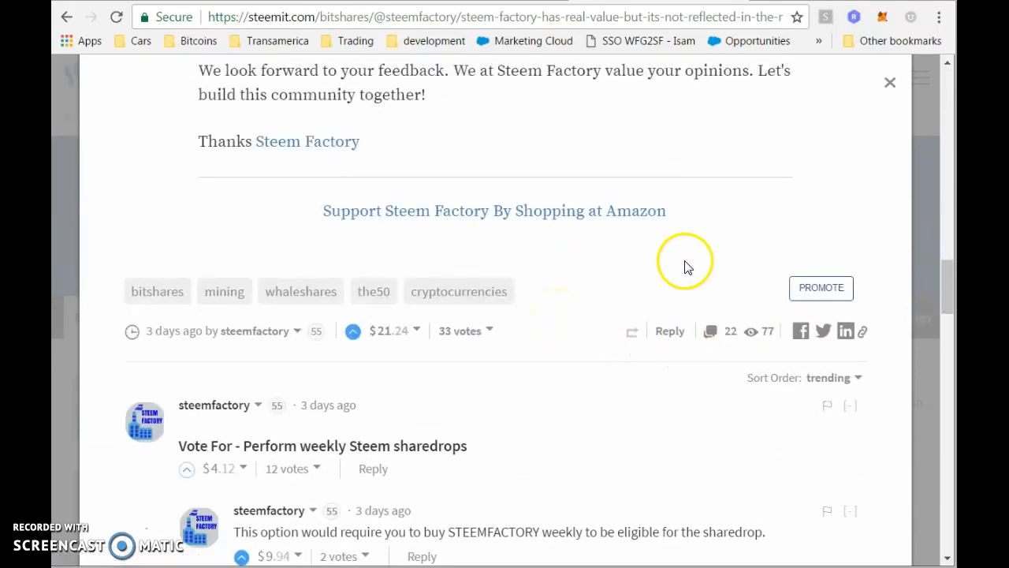
{"action": "scroll", "coordinate": [455, 341], "scroll_direction": "up", "scroll_amount": 1}
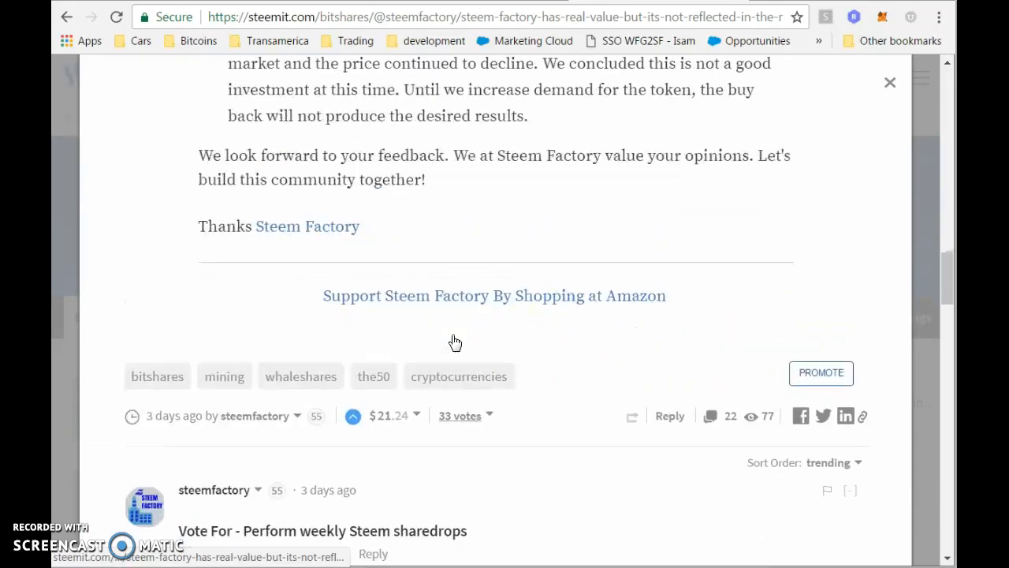
{"action": "scroll", "coordinate": [455, 342], "scroll_direction": "up", "scroll_amount": 15}
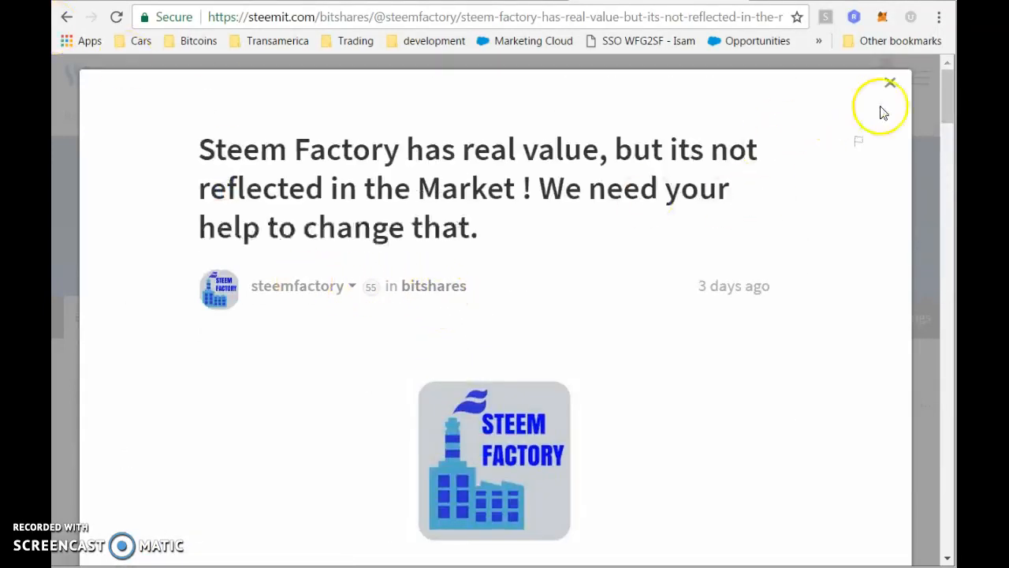
Close the Steem Factory post and scroll the blog list down toward the Steemit Beats post.
{"action": "left_click", "coordinate": [890, 83]}
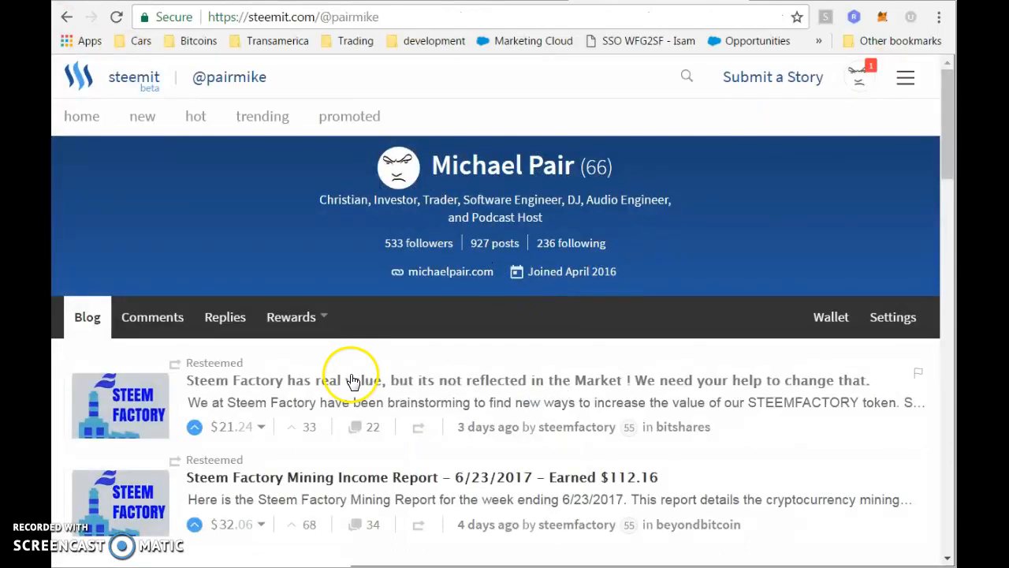
{"action": "scroll", "coordinate": [293, 412], "scroll_direction": "down", "scroll_amount": 2}
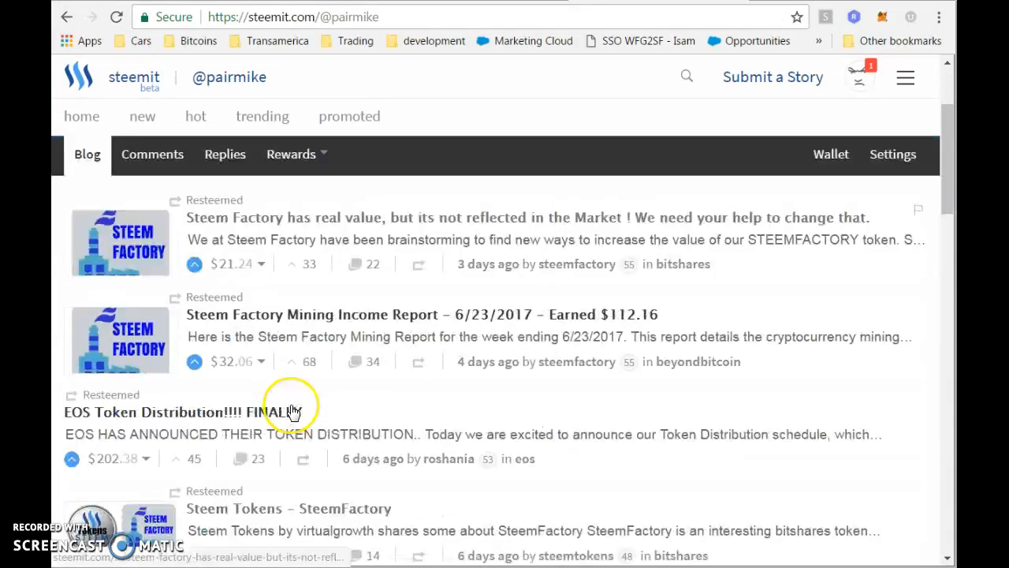
{"action": "scroll", "coordinate": [294, 411], "scroll_direction": "down", "scroll_amount": 3}
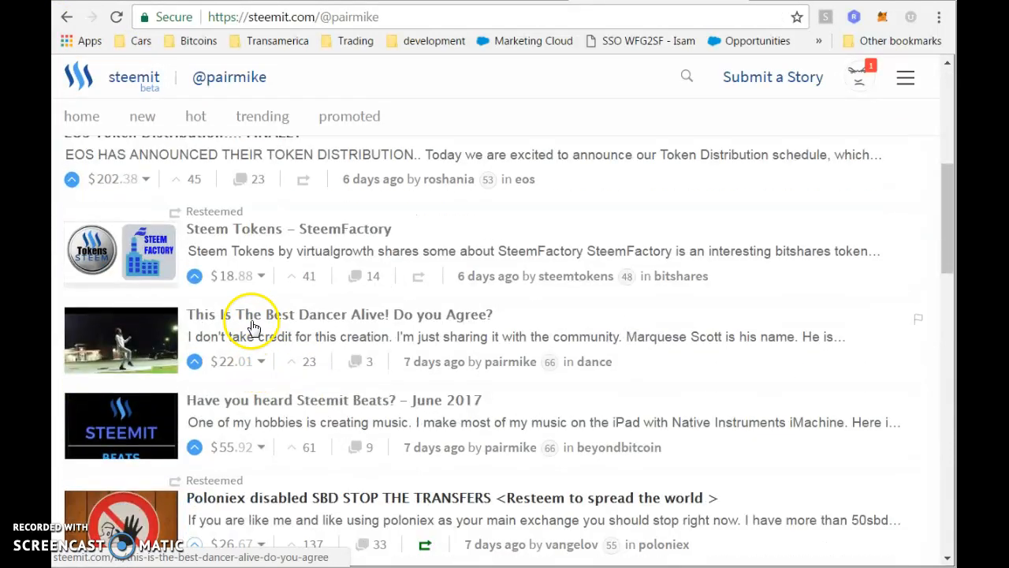
Open the 'Have you heard Steemit Beats? - June 2017' edit view and select its footer from Thanks to the end.
{"action": "left_click", "coordinate": [229, 401]}
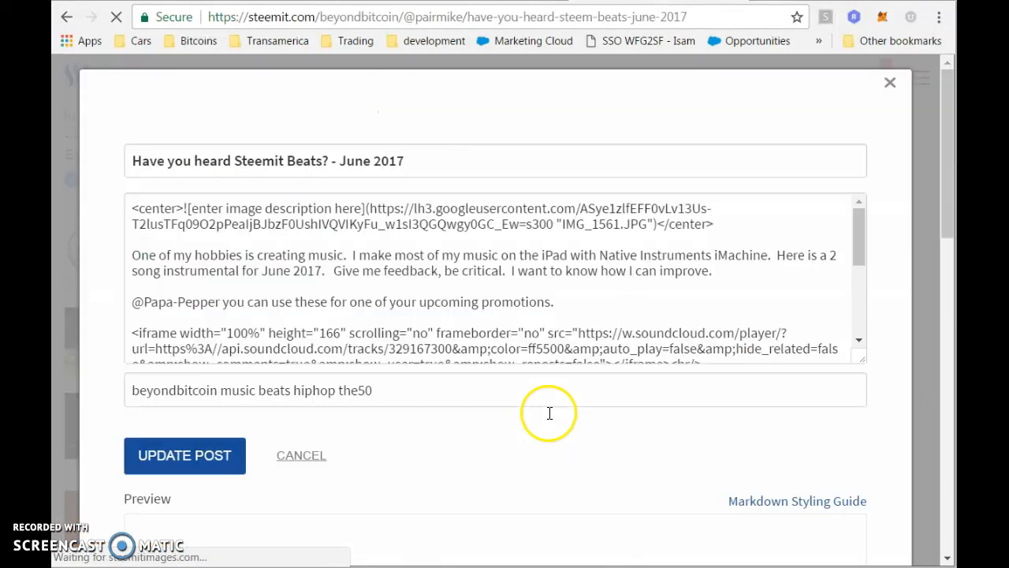
{"action": "scroll", "coordinate": [550, 413], "scroll_direction": "down", "scroll_amount": 2}
{"action": "scroll", "coordinate": [106, 129], "scroll_direction": "up", "scroll_amount": 1}
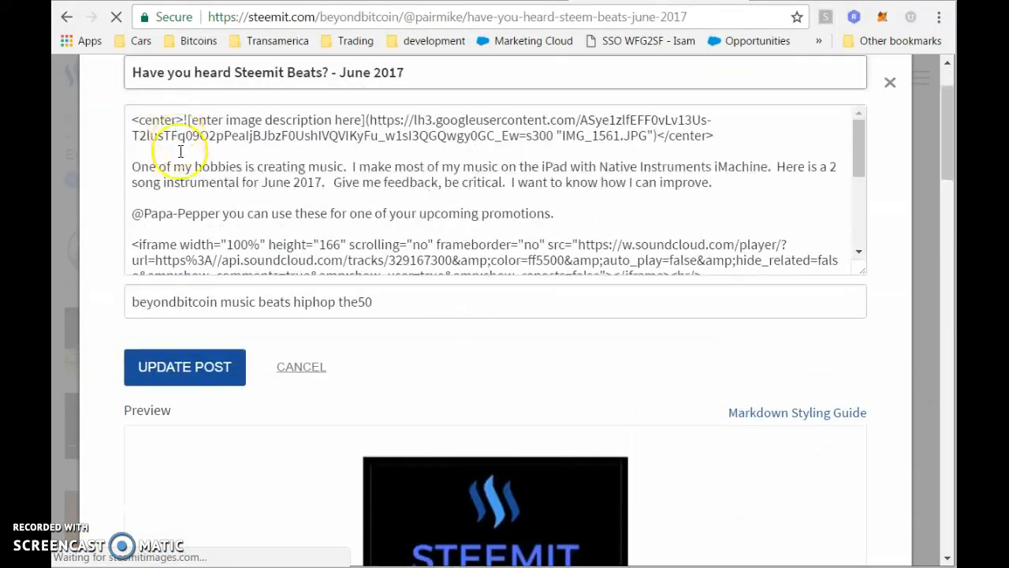
{"action": "left_click", "coordinate": [181, 201]}
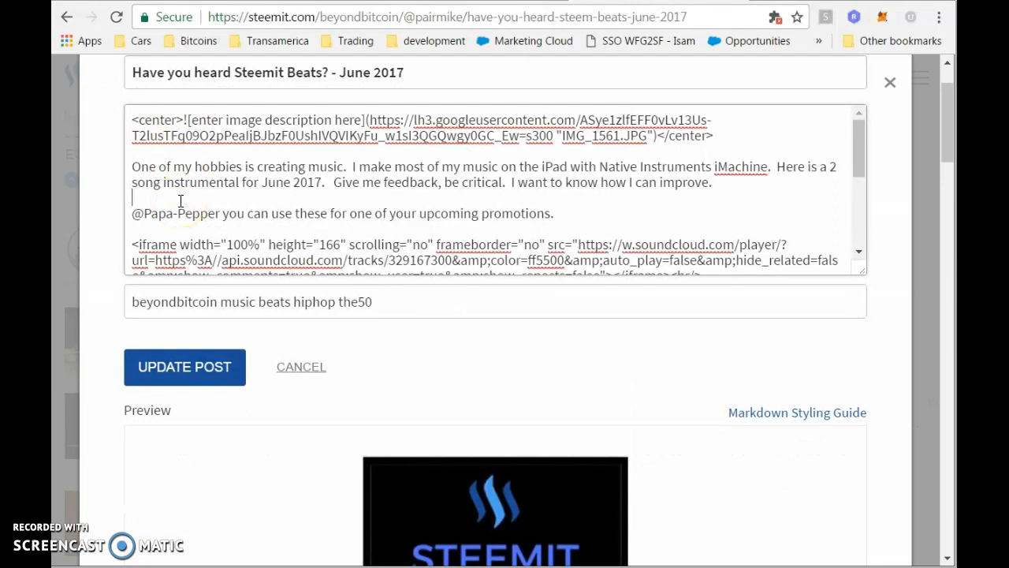
{"action": "key", "text": "ctrl+End"}
{"action": "left_click", "coordinate": [278, 240]}
{"action": "key", "text": "shift+Up"}
{"action": "key", "text": "shift+Up"}
{"action": "key", "text": "shift+Up"}
{"action": "key", "text": "shift+Up"}
{"action": "key", "text": "shift+Up"}
{"action": "key", "text": "shift+Up"}
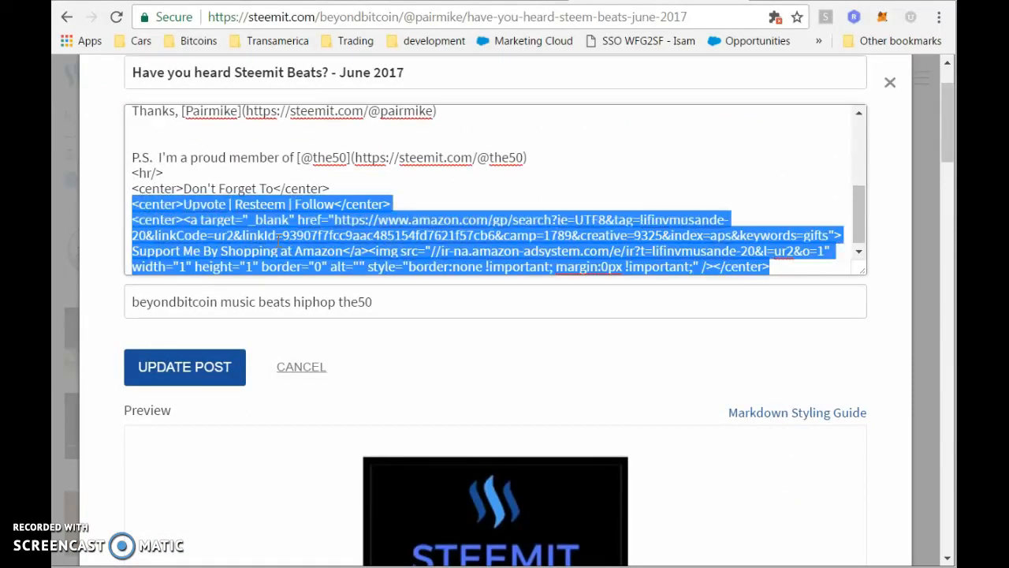
{"action": "key", "text": "shift+Up"}
{"action": "key", "text": "shift+Up"}
{"action": "key", "text": "shift+Up"}
{"action": "key", "text": "shift+Up"}
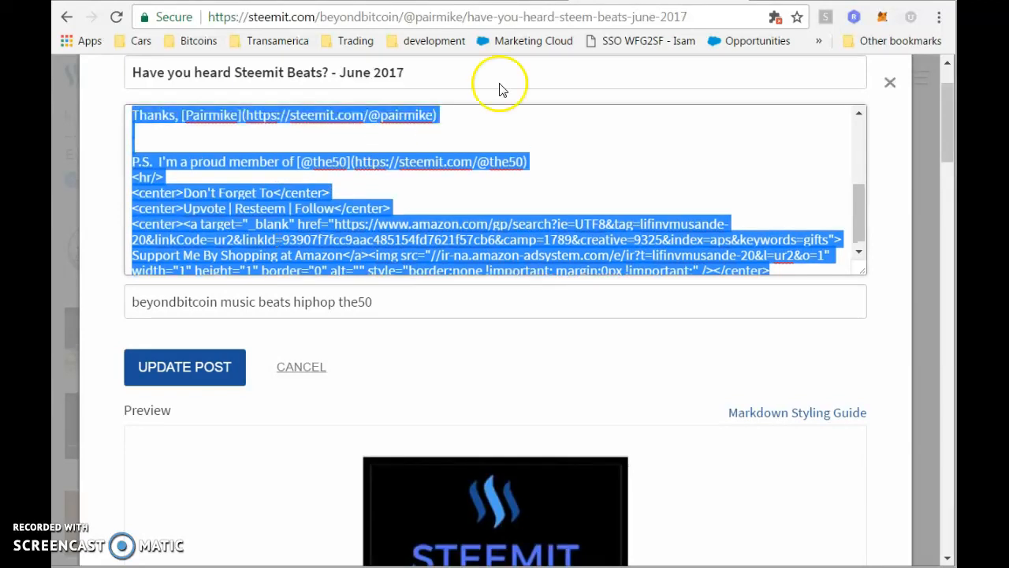
Paste the Thanks, P.S. and Amazon footer at the end of the lake post, removing an extra blank line.
{"action": "left_click", "coordinate": [378, 2]}
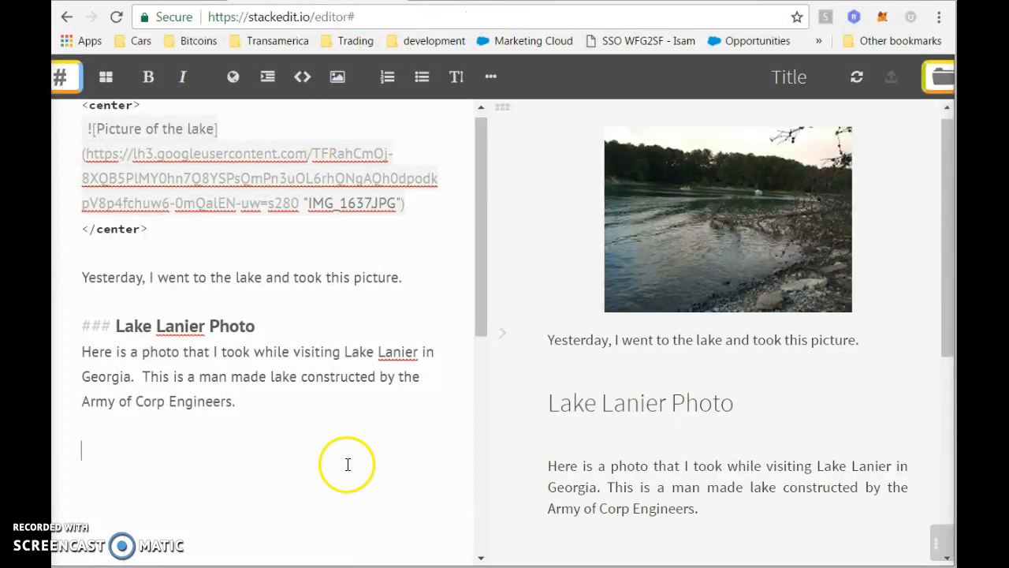
{"action": "key", "text": "ctrl+v"}
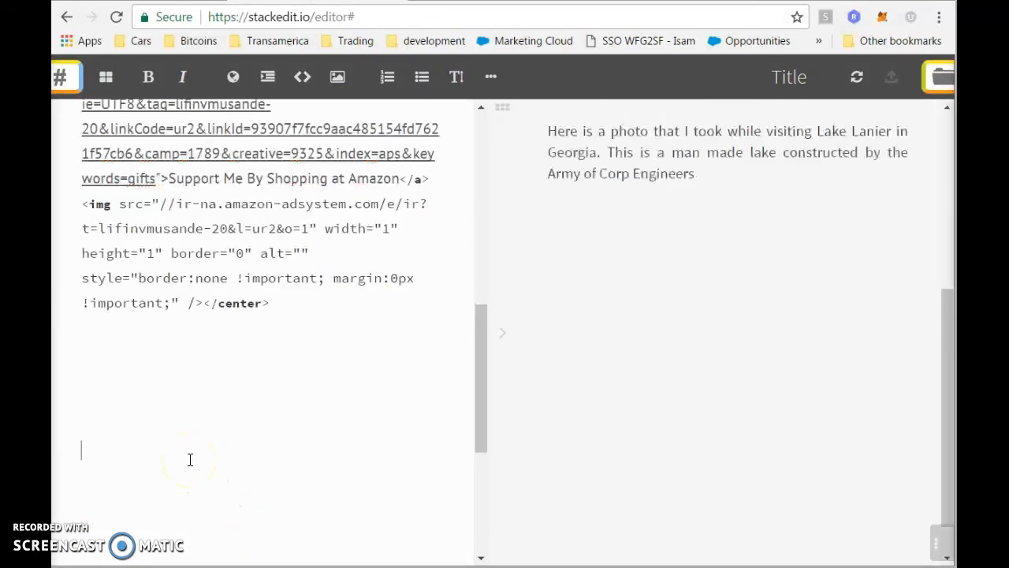
{"action": "key", "text": "Up"}
{"action": "key", "text": "Up"}
{"action": "key", "text": "Up"}
{"action": "key", "text": "Up"}
{"action": "key", "text": "Up"}
{"action": "key", "text": "Up"}
{"action": "key", "text": "Up"}
{"action": "key", "text": "Up"}
{"action": "key", "text": "Up"}
{"action": "key", "text": "Up"}
{"action": "key", "text": "Up"}
{"action": "key", "text": "Up"}
{"action": "key", "text": "Up"}
{"action": "key", "text": "Up"}
{"action": "key", "text": "Up"}
{"action": "key", "text": "Up"}
{"action": "key", "text": "Up"}
{"action": "key", "text": "Up"}
{"action": "key", "text": "Up"}
{"action": "key", "text": "Up"}
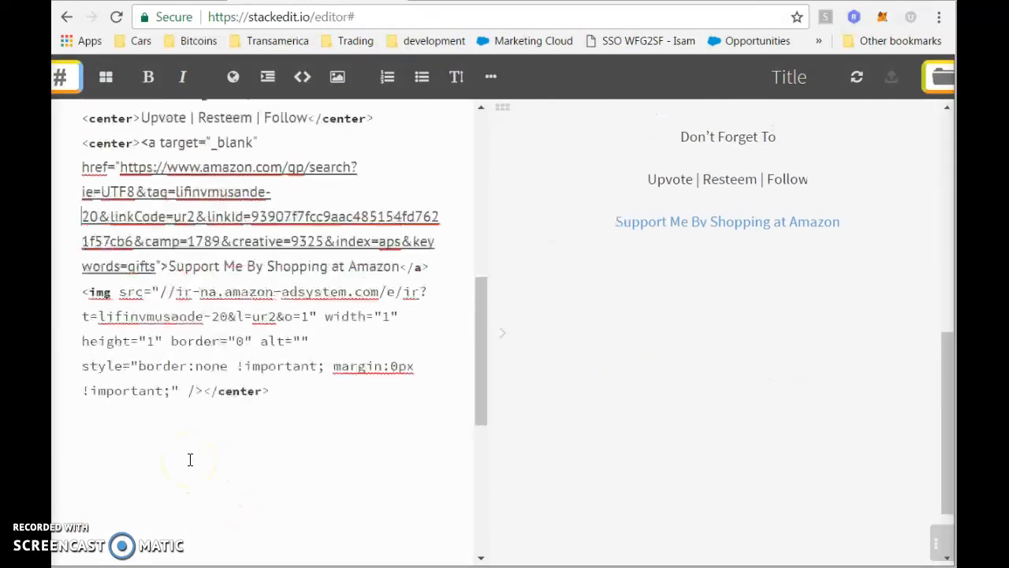
{"action": "key", "text": "Down"}
{"action": "key", "text": "Down"}
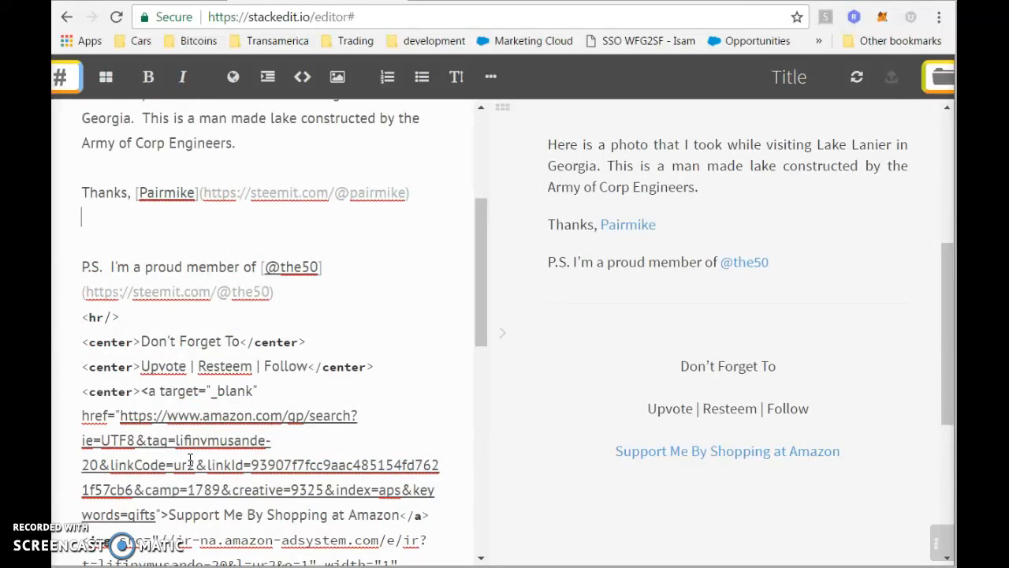
{"action": "key", "text": "BackSpace"}
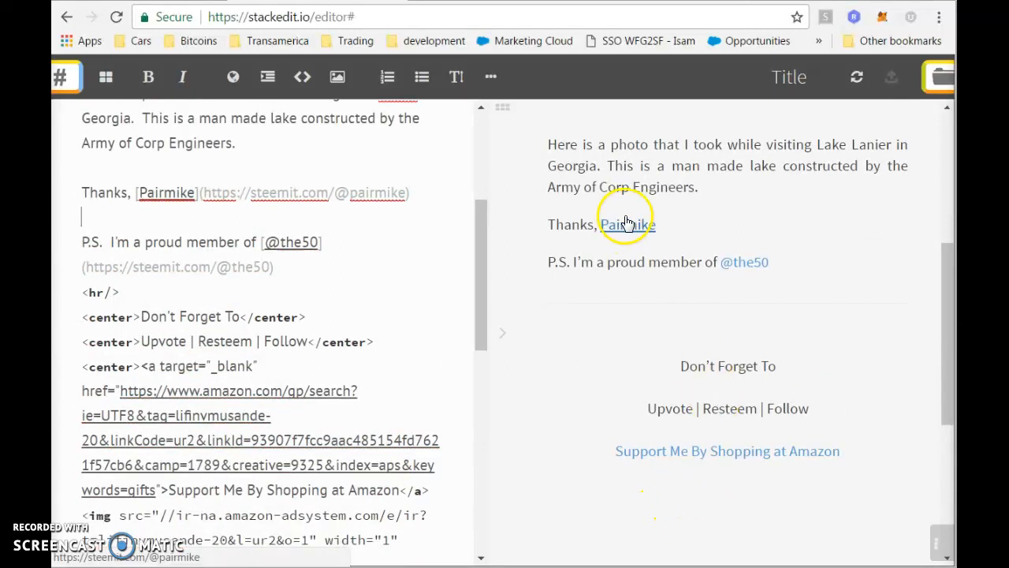
Add a new empty line below the Thanks line.
{"action": "double_click", "coordinate": [572, 225]}
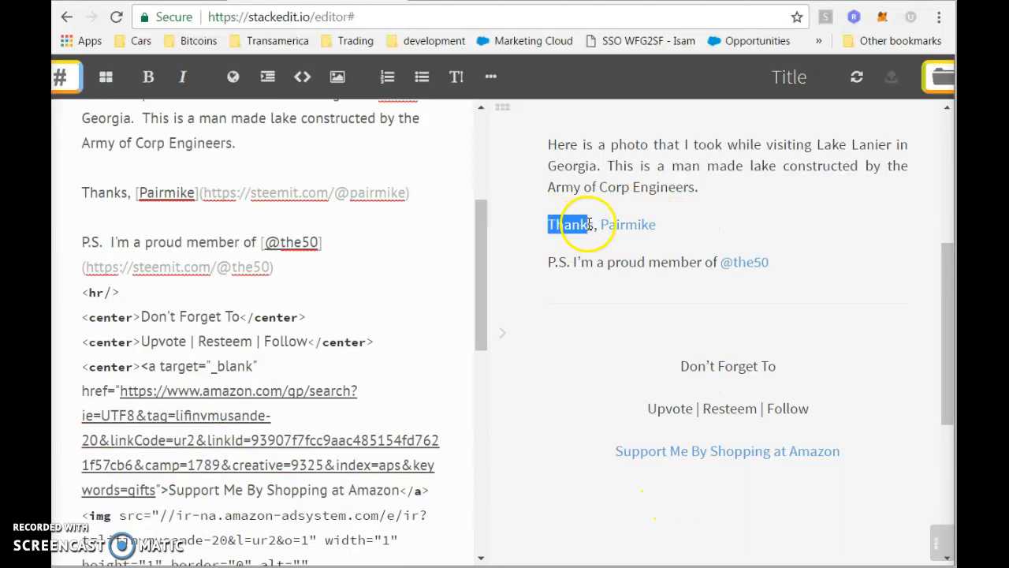
{"action": "left_click", "coordinate": [83, 190]}
{"action": "left_click", "coordinate": [134, 192]}
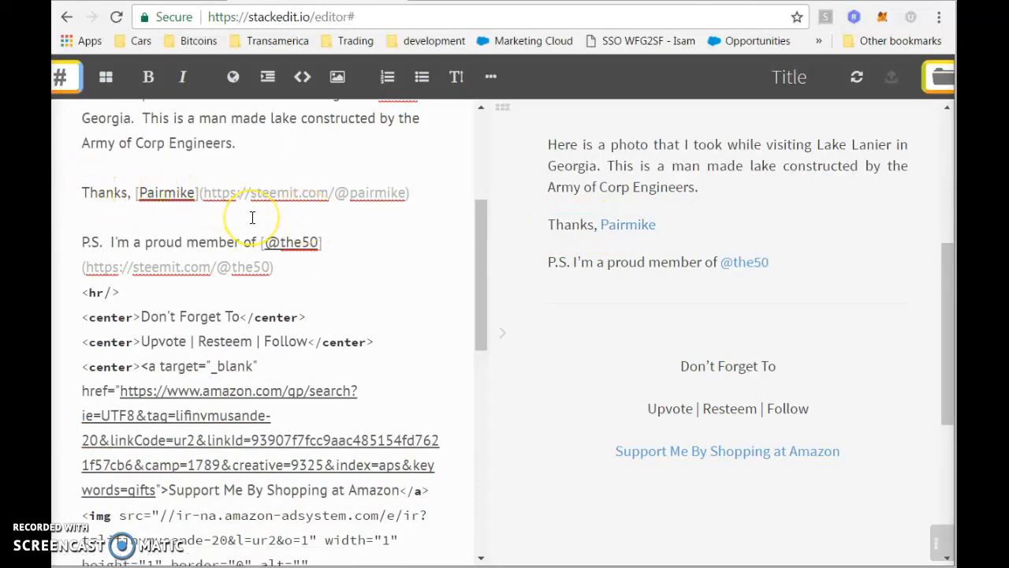
{"action": "key", "text": "Return"}
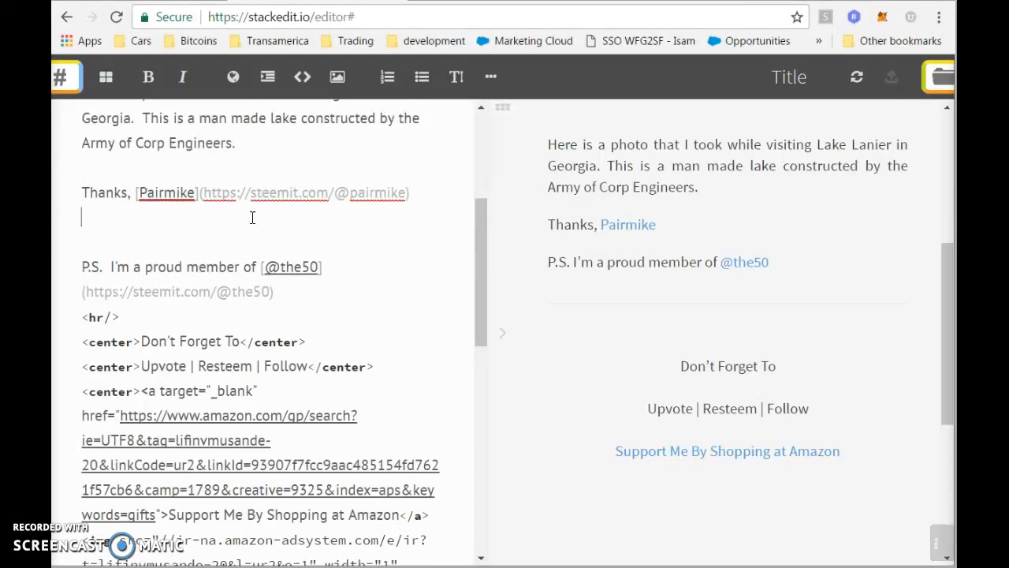
{"action": "type", "text": "[link"}
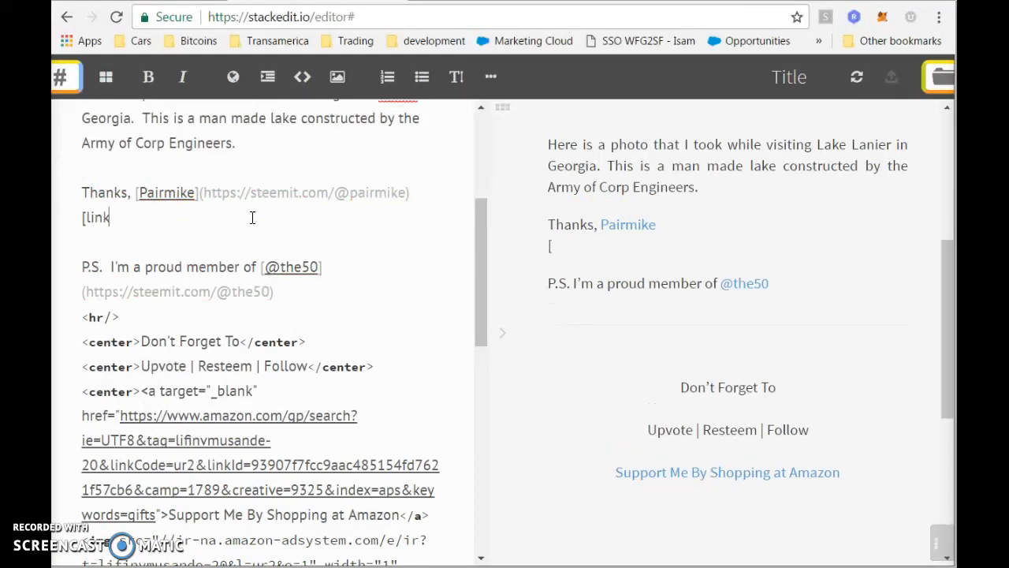
{"action": "type", "text": " title]"}
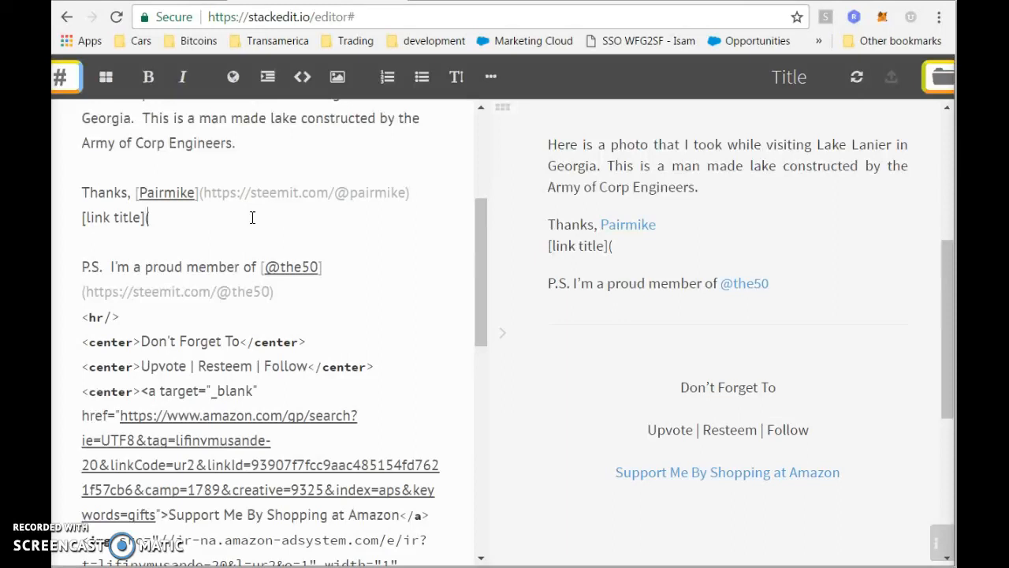
{"action": "type", "text": "(www."}
{"action": "type", "text": "ht"}
{"action": "type", "text": "tps"}
{"action": "type", "text": ":/"}
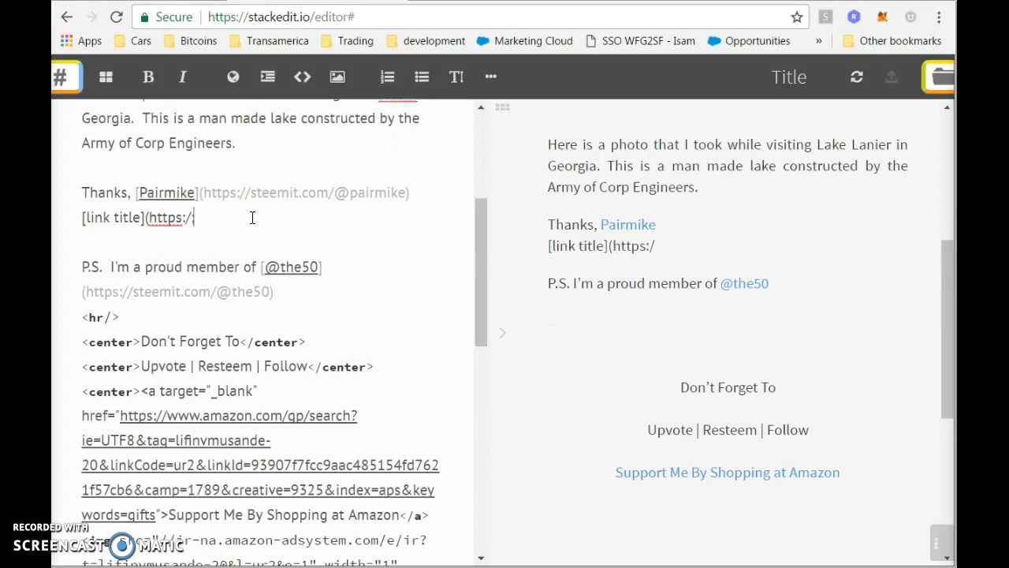
{"action": "type", "text": "/www.yahoo.com)"}
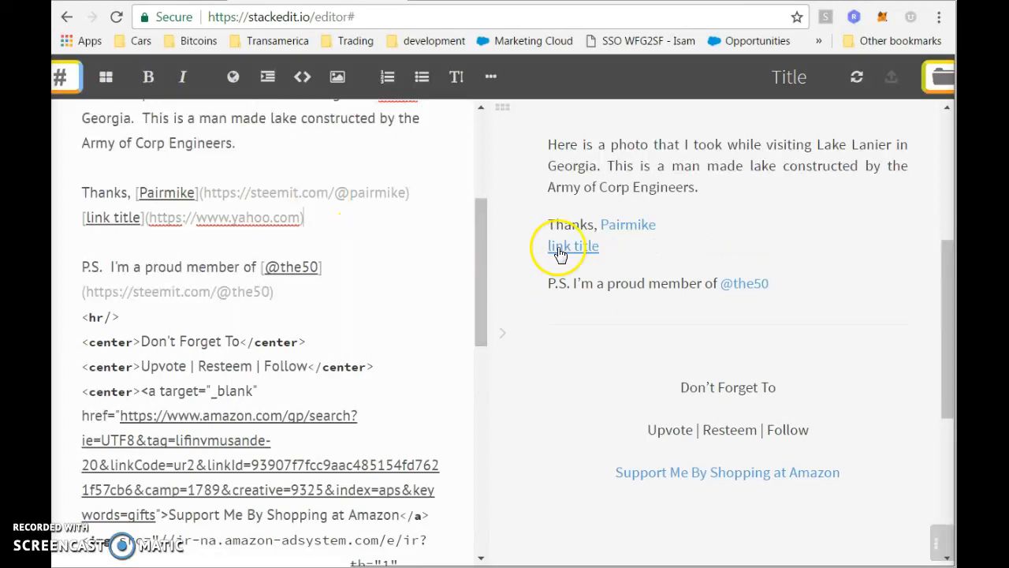
{"action": "right_click", "coordinate": [568, 249]}
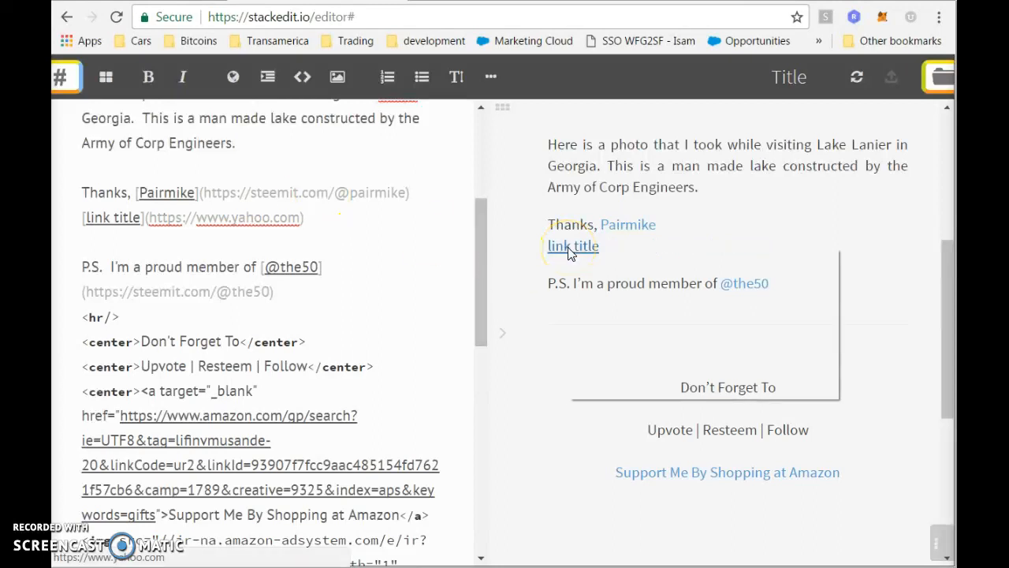
{"action": "left_click", "coordinate": [600, 260]}
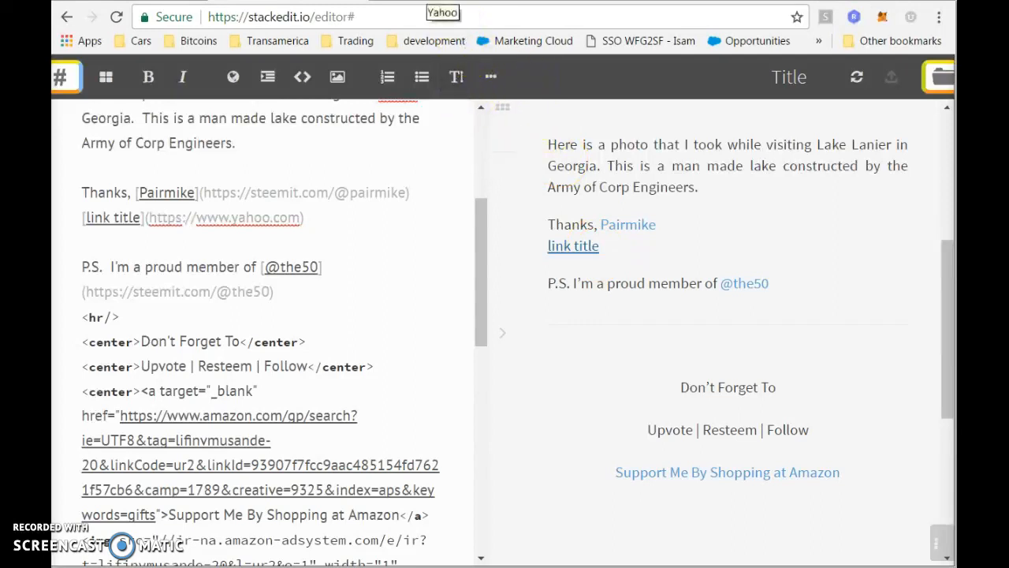
{"action": "left_click", "coordinate": [442, 3]}
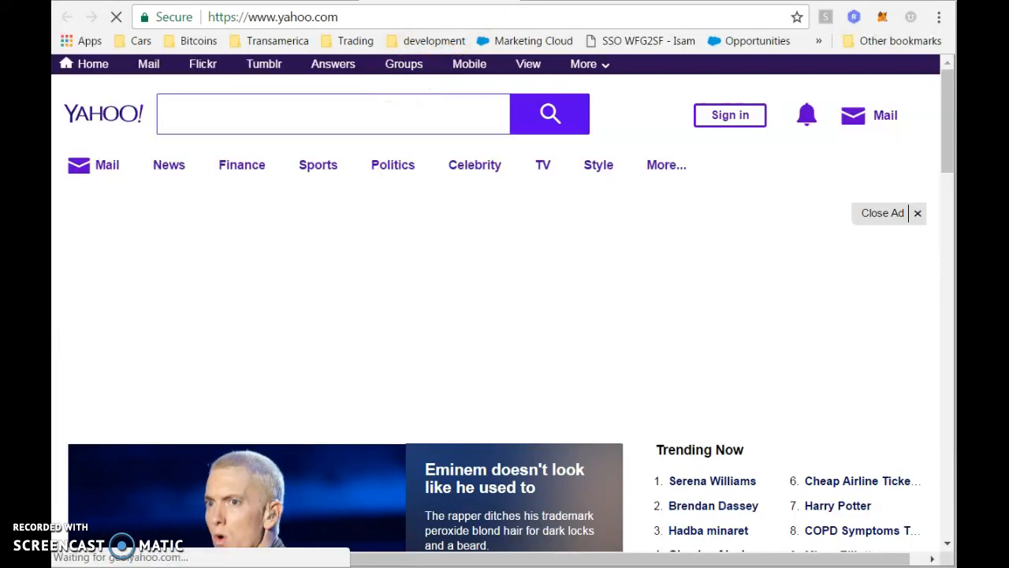
{"action": "left_click", "coordinate": [355, 3]}
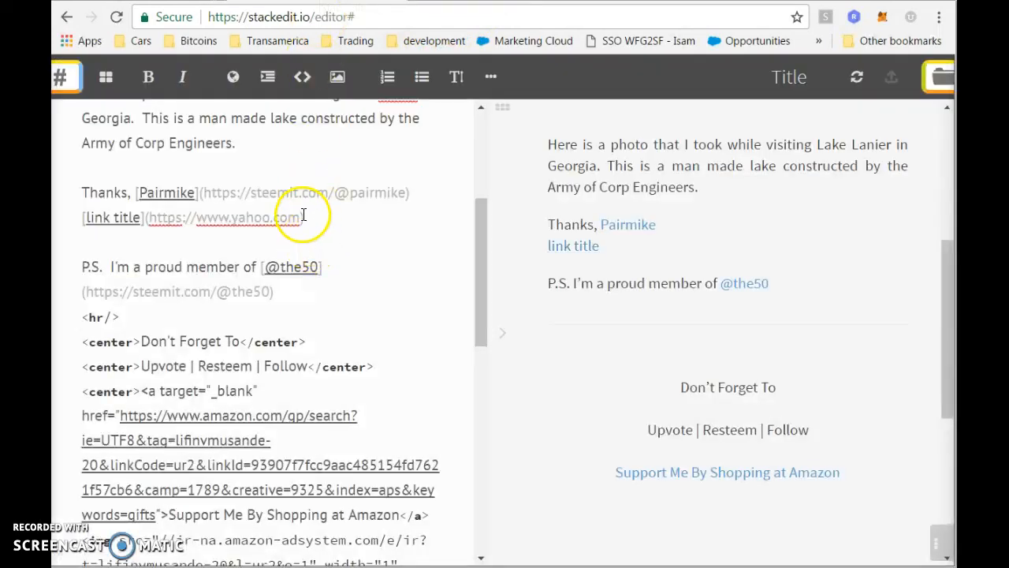
Delete the Yahoo test link line below the Thanks signature.
{"action": "triple_click", "coordinate": [340, 229]}
{"action": "key", "text": "BackSpace"}
{"action": "left_click", "coordinate": [195, 195]}
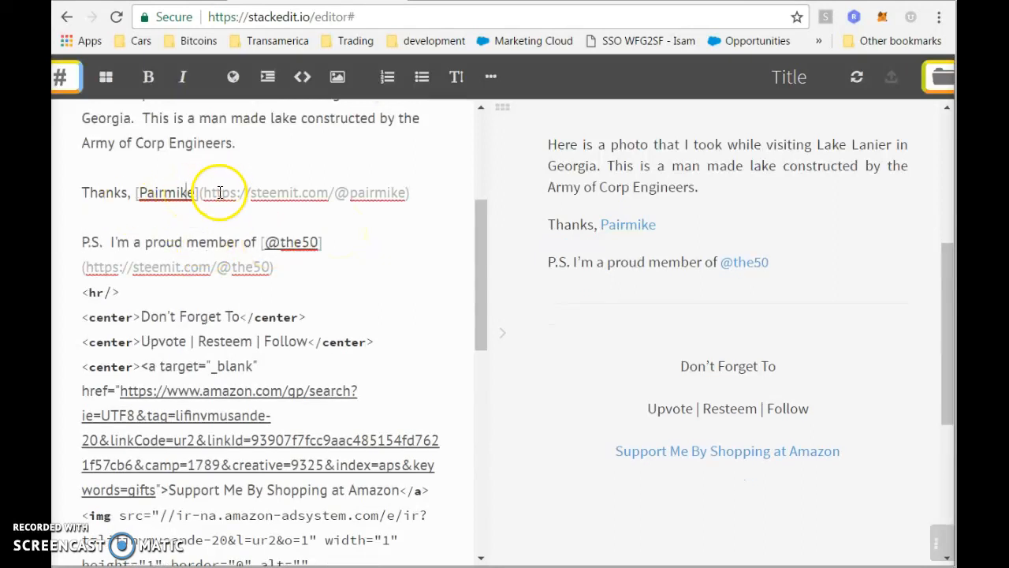
{"action": "left_click_drag", "start_coordinate": [199, 194], "coordinate": [411, 202]}
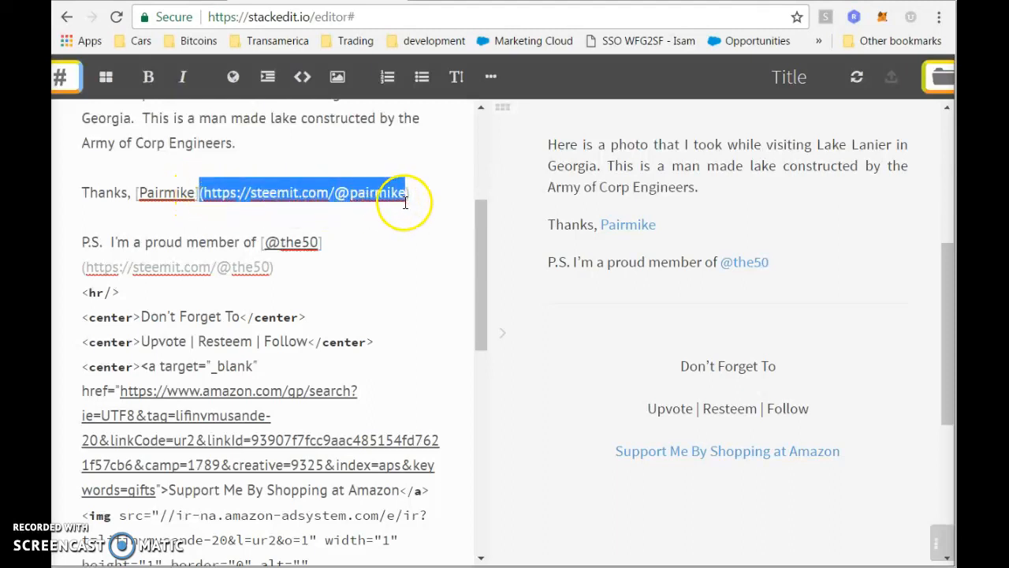
{"action": "left_click", "coordinate": [140, 192]}
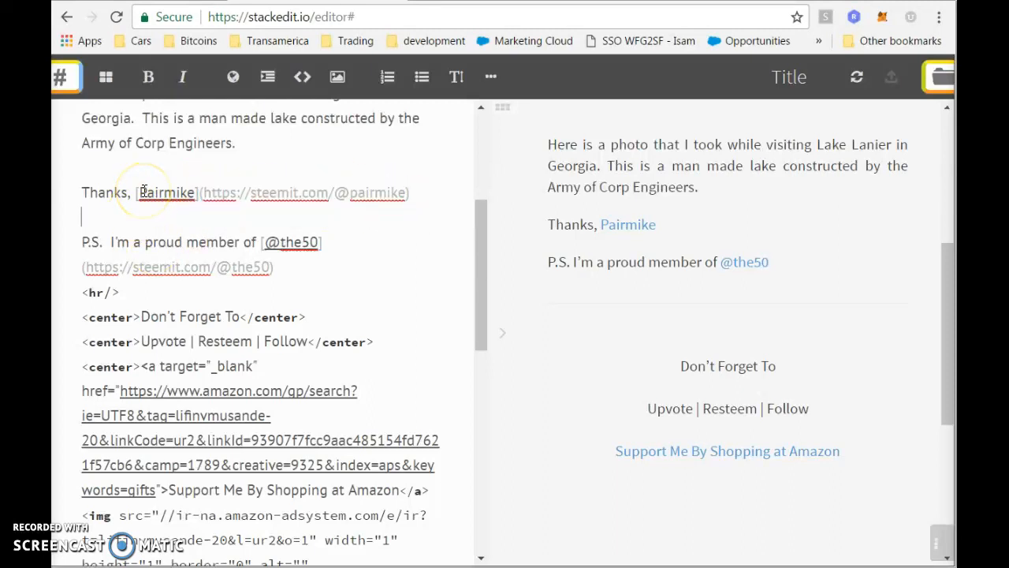
Remove the leftover [title](url) placeholder line so P.S. follows Thanks.
{"action": "type", "text": "["}
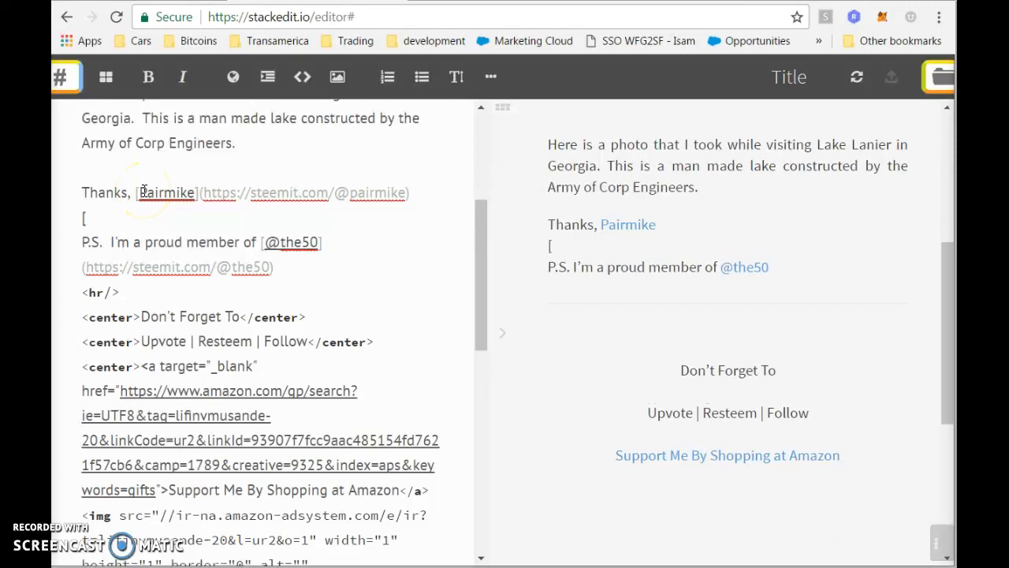
{"action": "type", "text": "title]"}
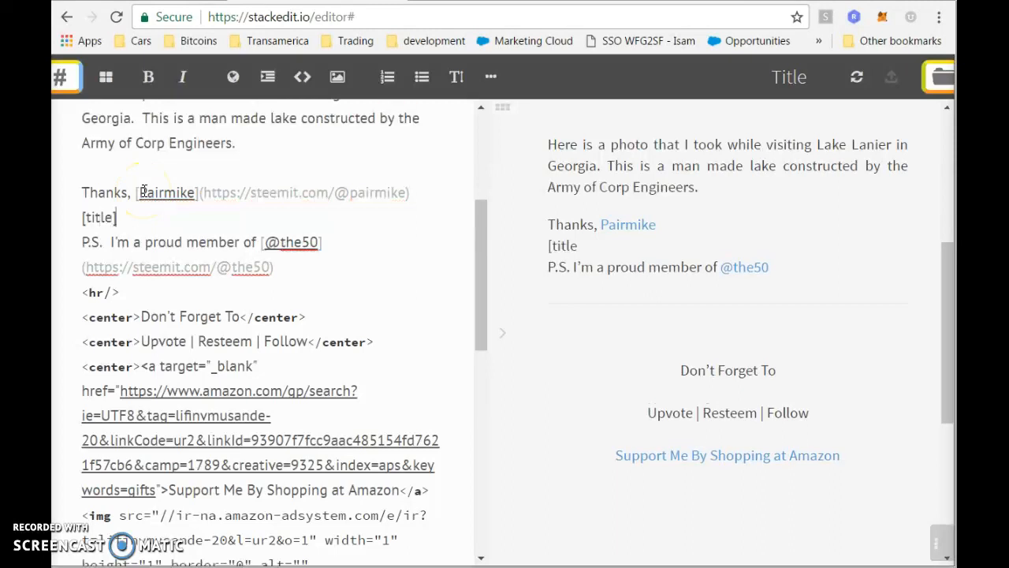
{"action": "type", "text": "(url)"}
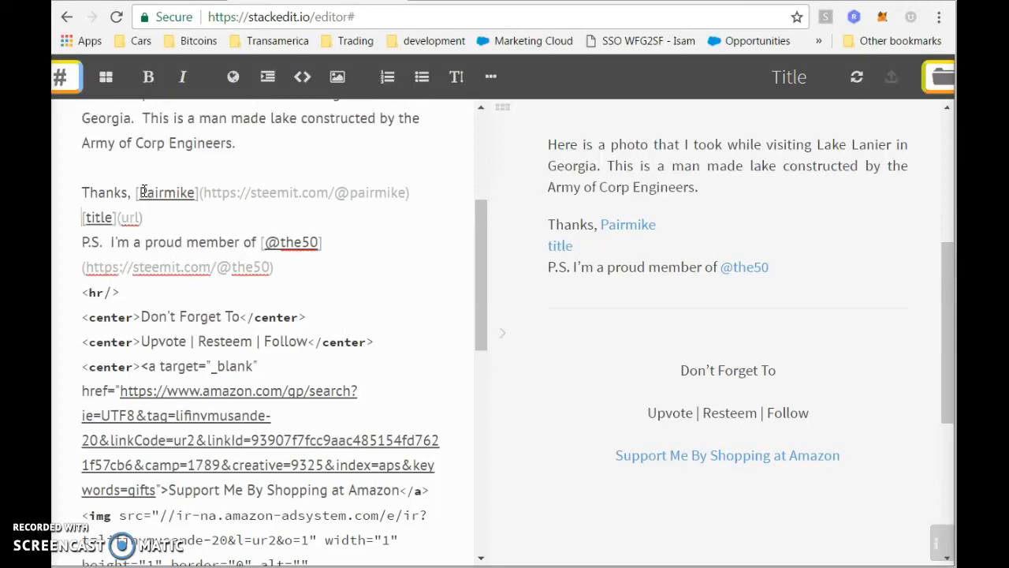
{"action": "key", "text": "shift+Home"}
{"action": "key", "text": "BackSpace"}
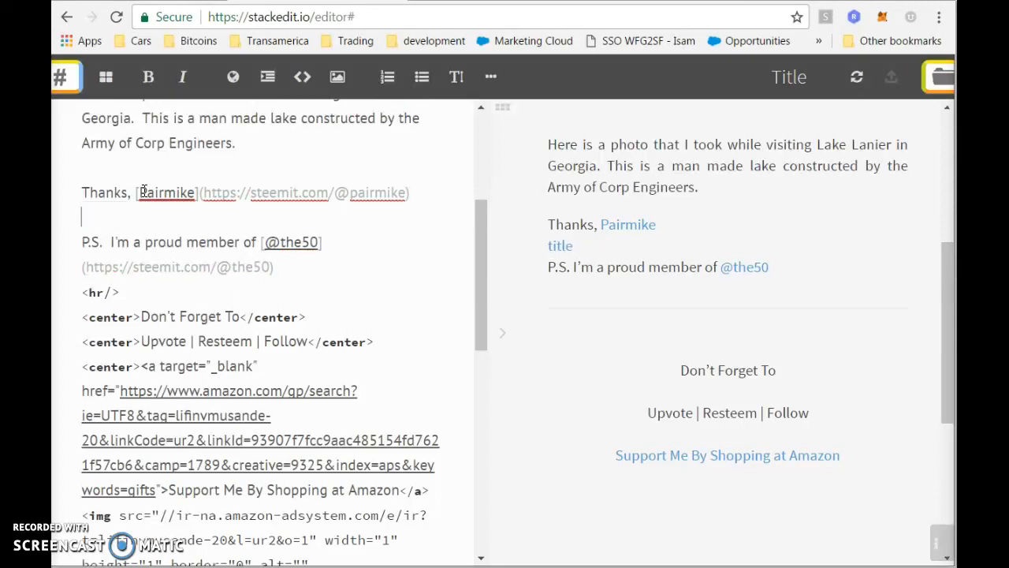
{"action": "left_click", "coordinate": [309, 242]}
{"action": "left_click", "coordinate": [294, 273]}
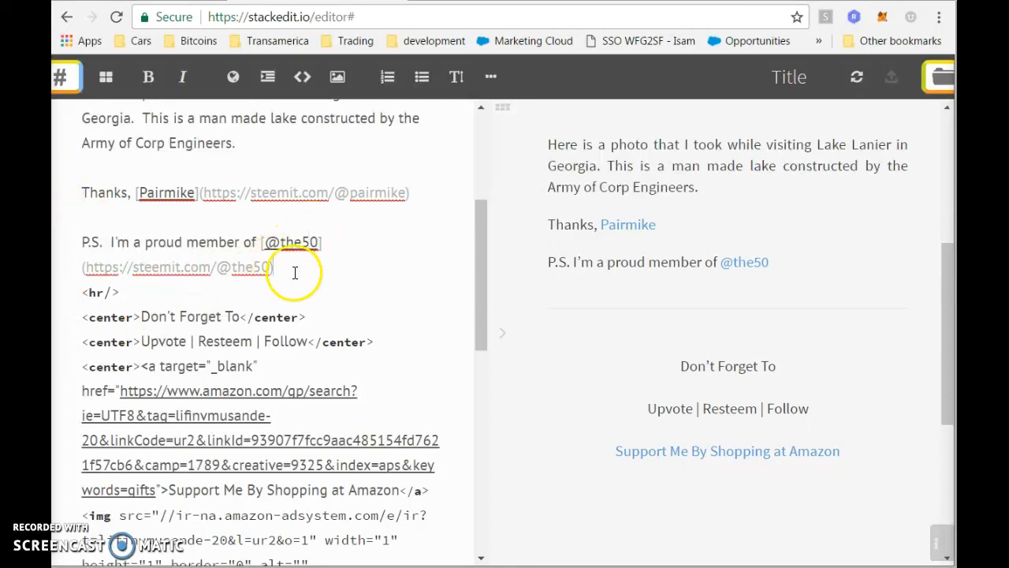
{"action": "left_click", "coordinate": [284, 245]}
{"action": "left_click", "coordinate": [324, 246]}
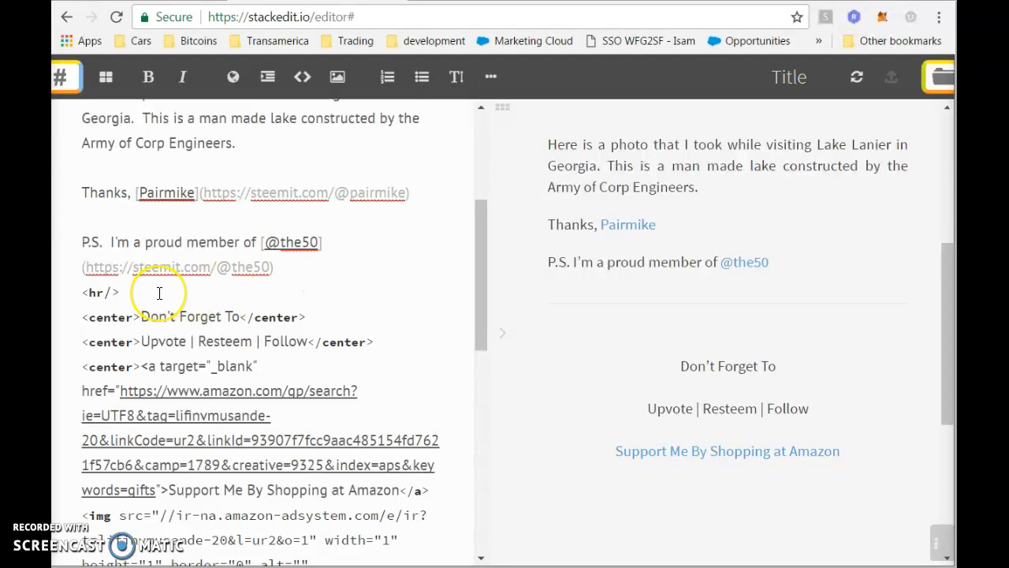
{"action": "triple_click", "coordinate": [159, 293]}
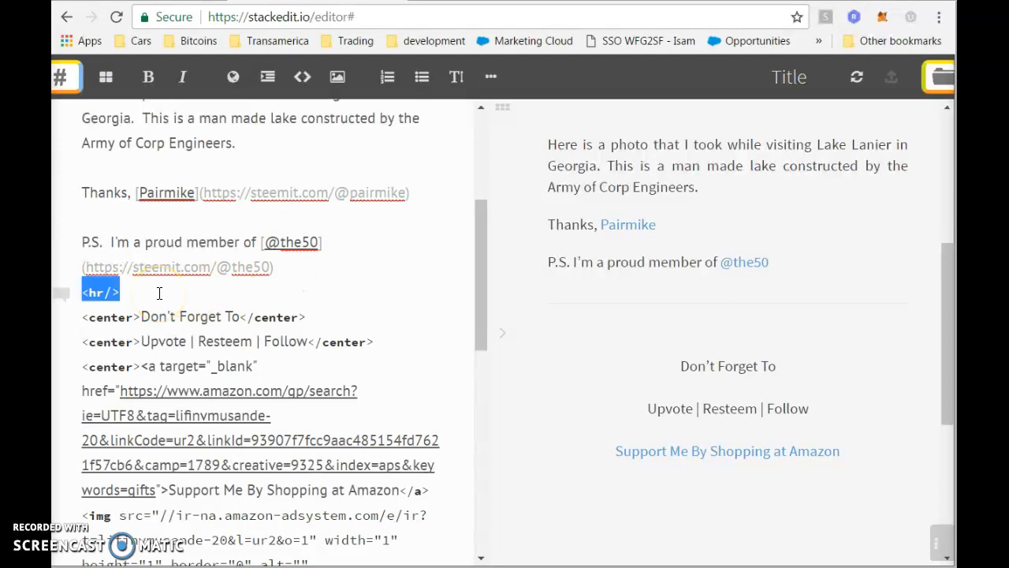
{"action": "key", "text": "Left"}
{"action": "key", "text": "Down"}
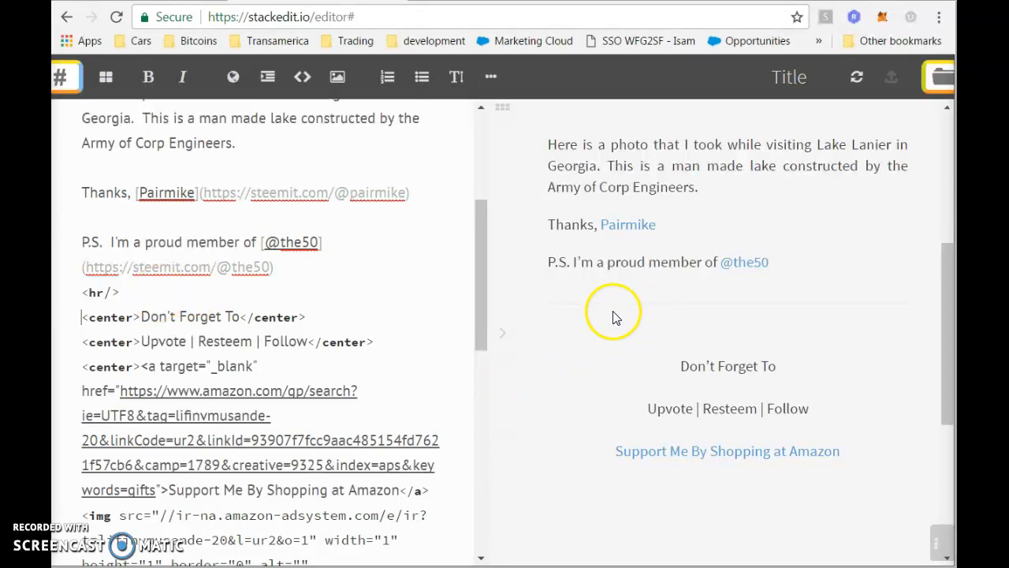
{"action": "left_click_drag", "start_coordinate": [84, 318], "coordinate": [404, 349]}
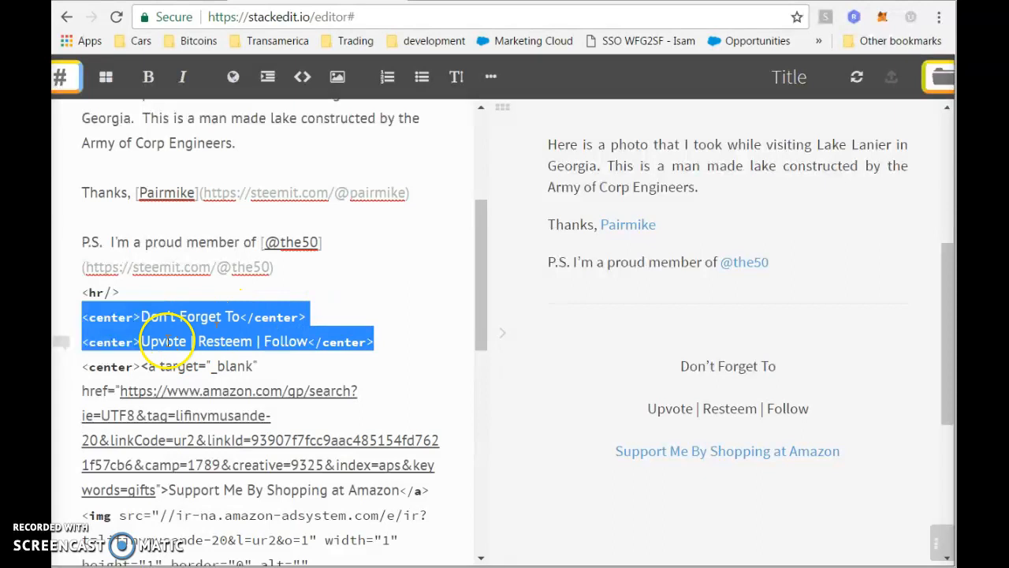
{"action": "left_click", "coordinate": [667, 367]}
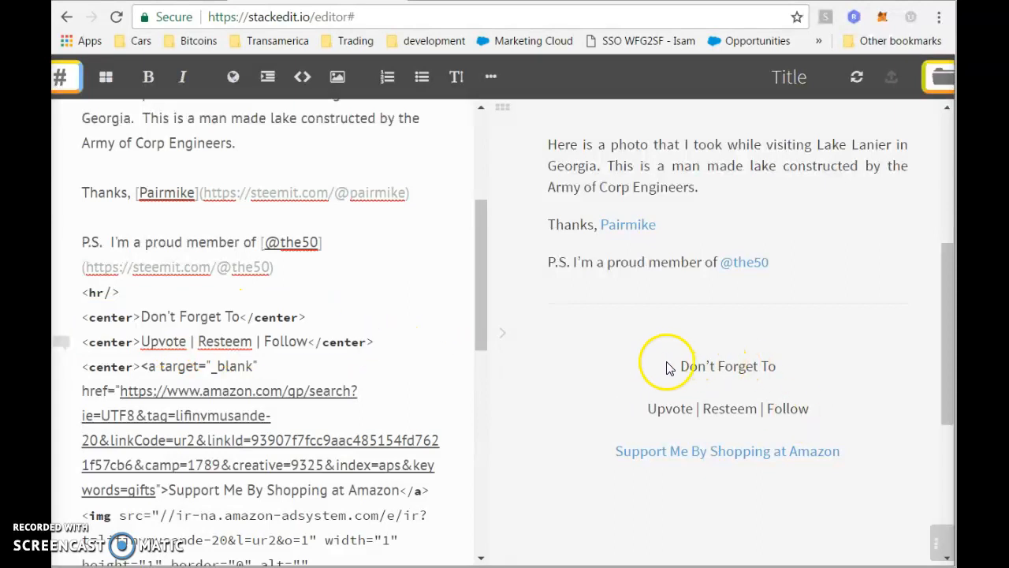
{"action": "left_click_drag", "start_coordinate": [678, 368], "coordinate": [836, 407]}
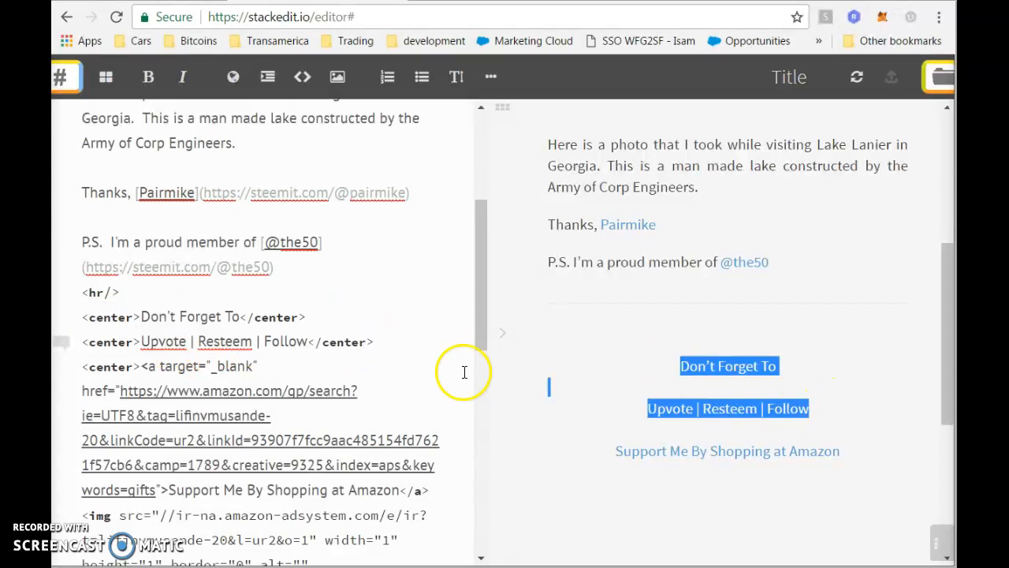
{"action": "left_click", "coordinate": [448, 301]}
{"action": "left_click", "coordinate": [305, 363]}
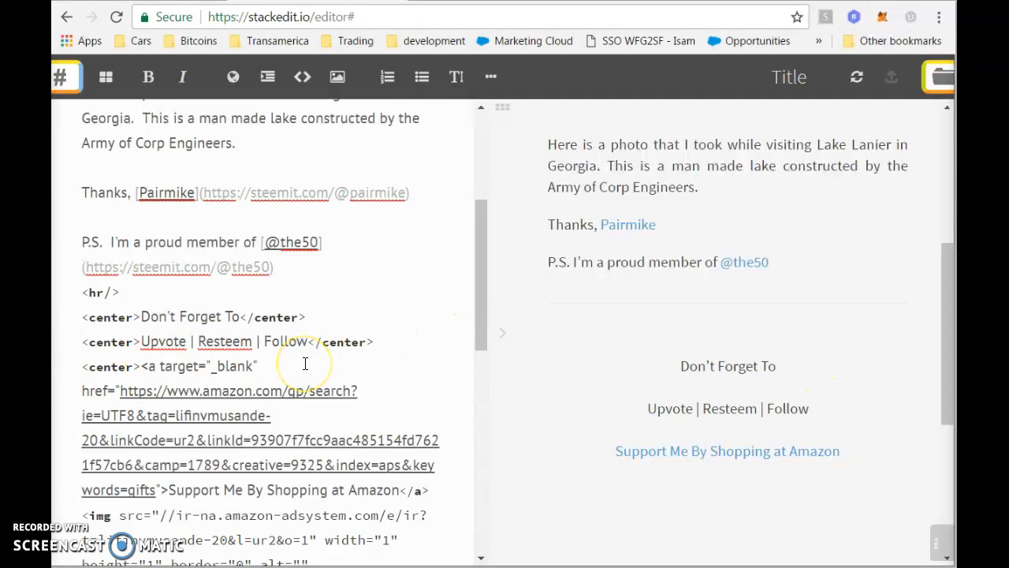
{"action": "key", "text": "Home"}
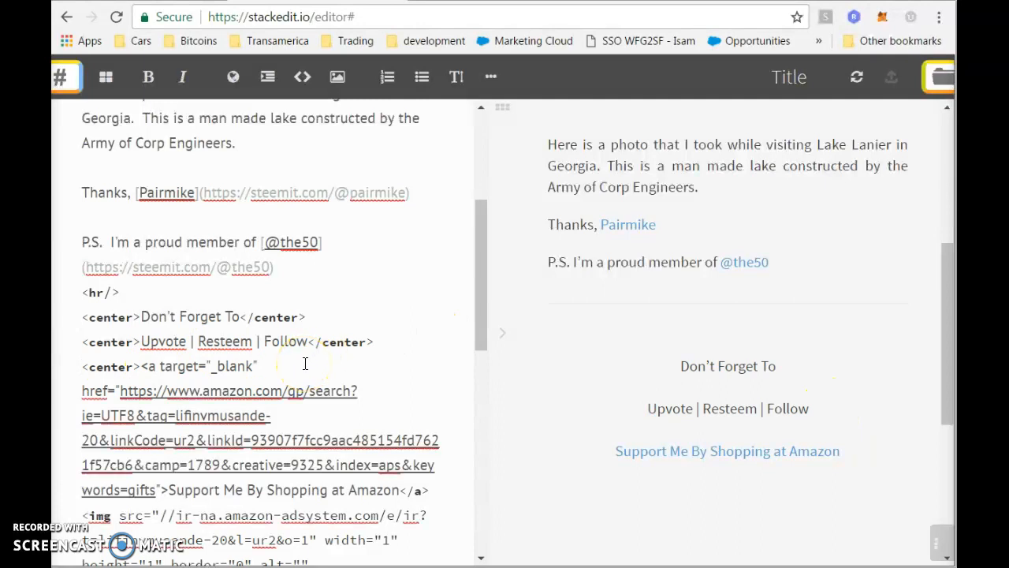
{"action": "key", "text": "shift+Down"}
{"action": "key", "text": "shift+Down"}
{"action": "key", "text": "shift+Down"}
{"action": "key", "text": "shift+Down"}
{"action": "key", "text": "shift+Down"}
{"action": "key", "text": "shift+Down"}
{"action": "key", "text": "shift+Down"}
{"action": "key", "text": "shift+Down"}
{"action": "key", "text": "shift+Down"}
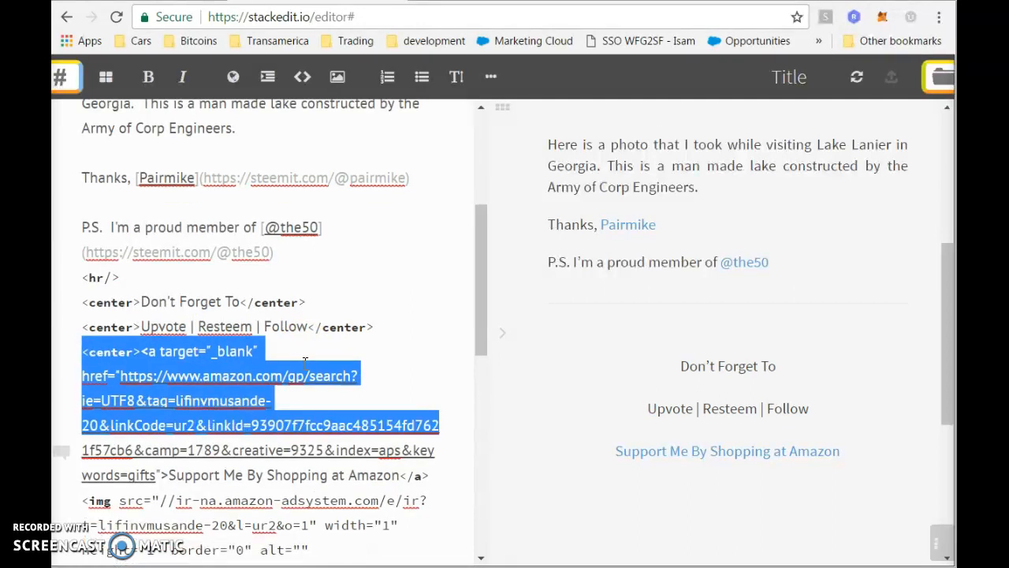
{"action": "key", "text": "shift+Down"}
{"action": "key", "text": "shift+Down"}
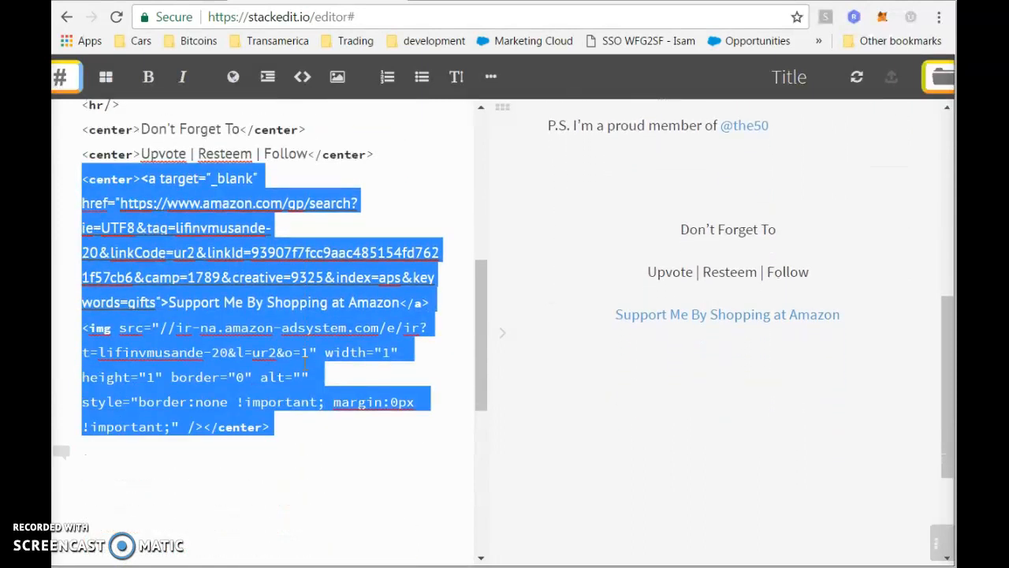
{"action": "left_click", "coordinate": [305, 364]}
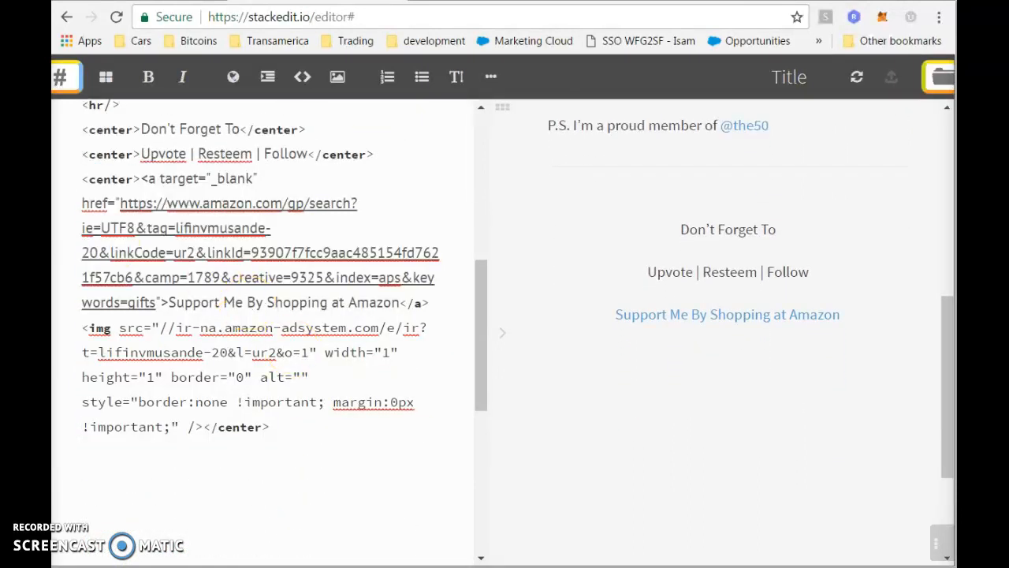
{"action": "left_click_drag", "start_coordinate": [82, 179], "coordinate": [270, 412]}
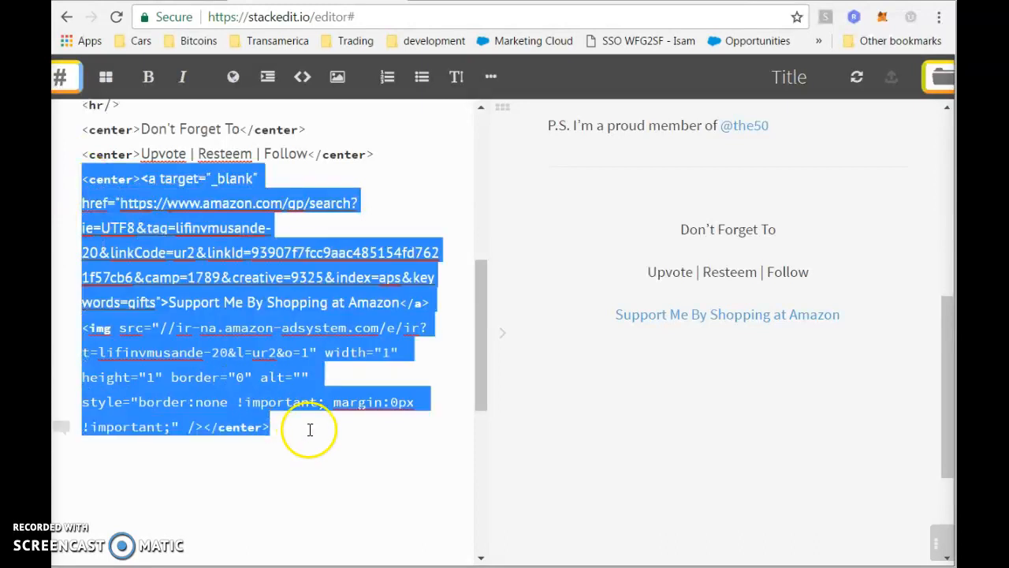
{"action": "left_click", "coordinate": [308, 428]}
{"action": "scroll", "coordinate": [310, 428], "scroll_direction": "up", "scroll_amount": 2}
{"action": "scroll", "coordinate": [309, 429], "scroll_direction": "up", "scroll_amount": 3}
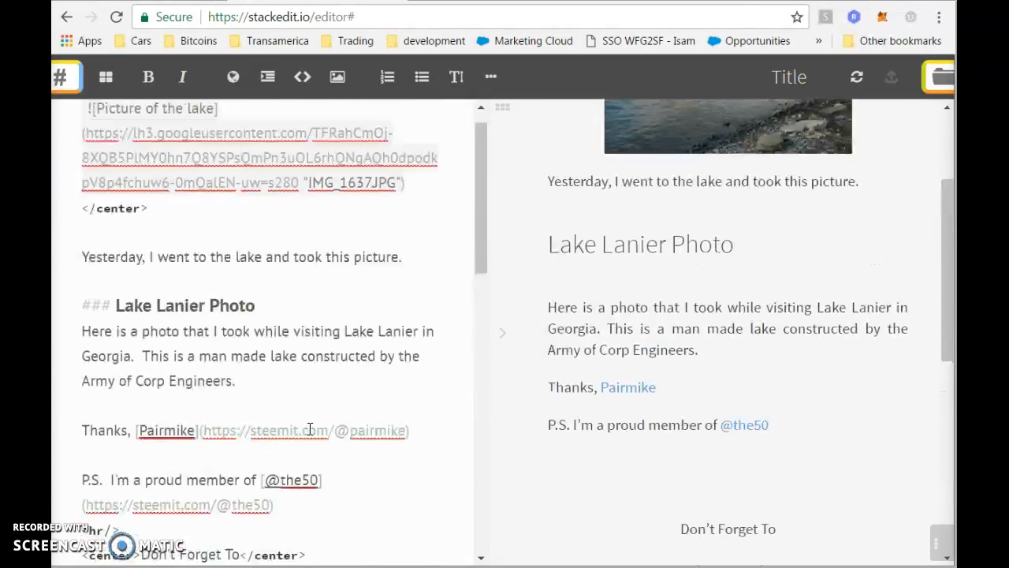
Rename the StackEdit document to 'Photo at the lake'.
{"action": "left_click", "coordinate": [416, 267]}
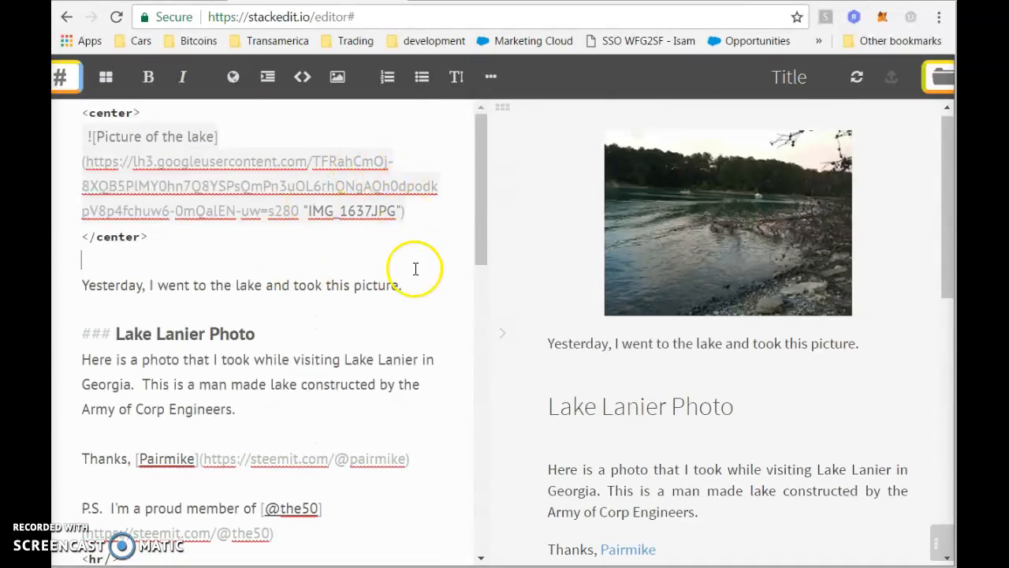
{"action": "left_click", "coordinate": [798, 76]}
{"action": "type", "text": "Ph"}
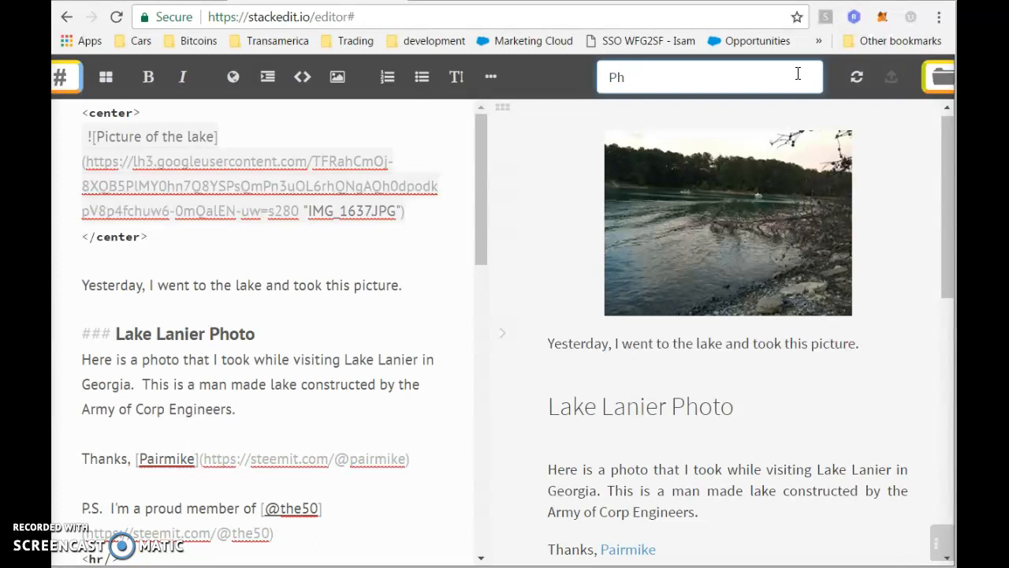
{"action": "type", "text": "oto at the lake"}
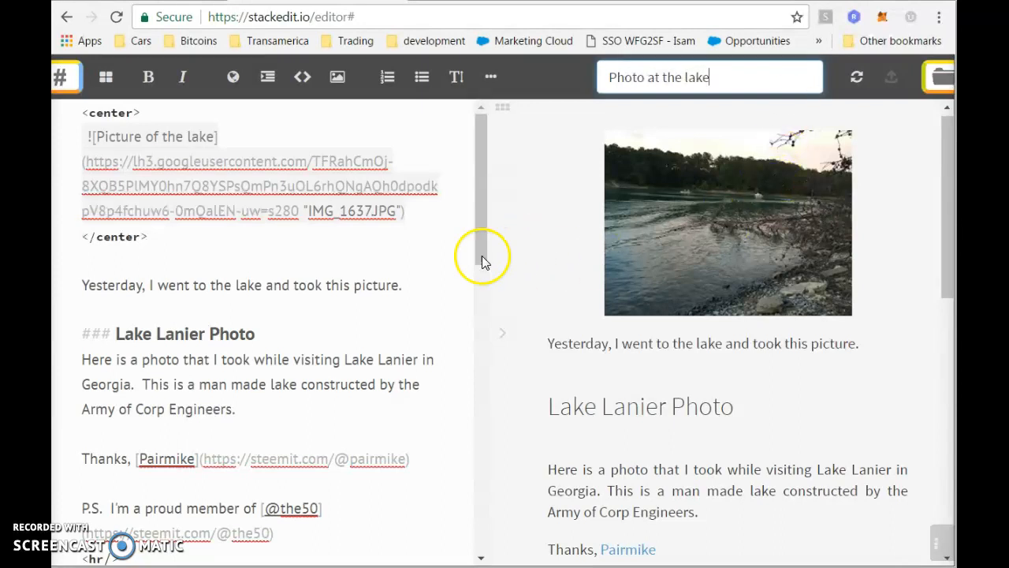
{"action": "left_click", "coordinate": [431, 252]}
Select and copy the whole lake post's markdown.
{"action": "key", "text": "ctrl+a"}
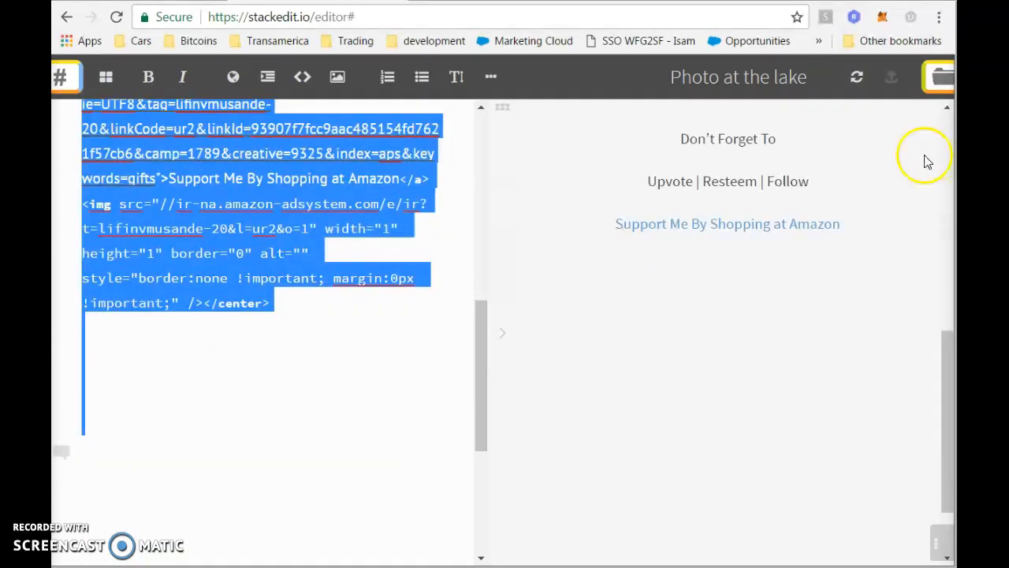
{"action": "left_click", "coordinate": [442, 349]}
{"action": "scroll", "coordinate": [442, 350], "scroll_direction": "up", "scroll_amount": 10}
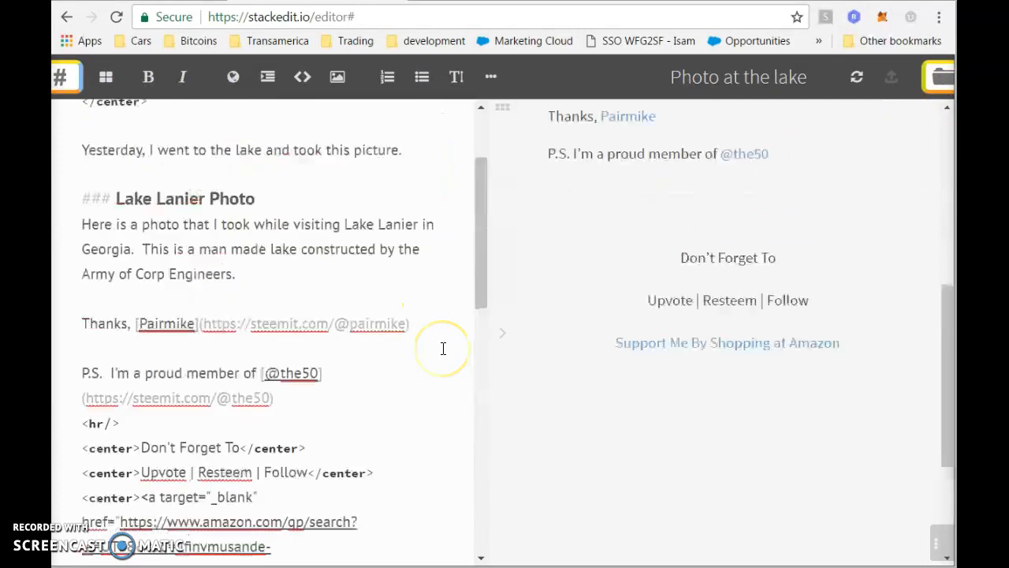
{"action": "scroll", "coordinate": [339, 285], "scroll_direction": "down", "scroll_amount": 1}
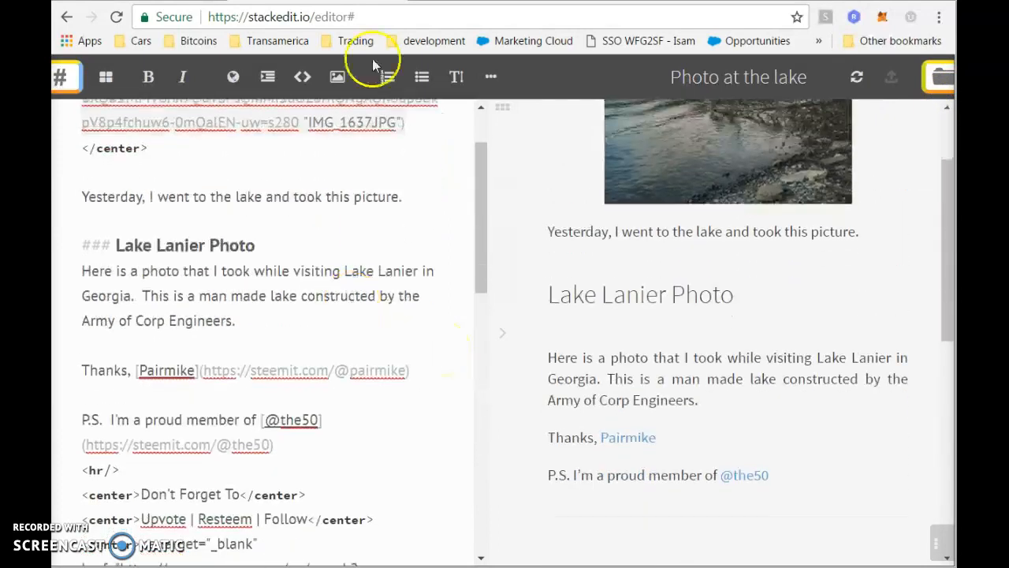
Close the old post's edit window in Steemit and go to the Submit a Story page.
{"action": "left_click", "coordinate": [646, 1]}
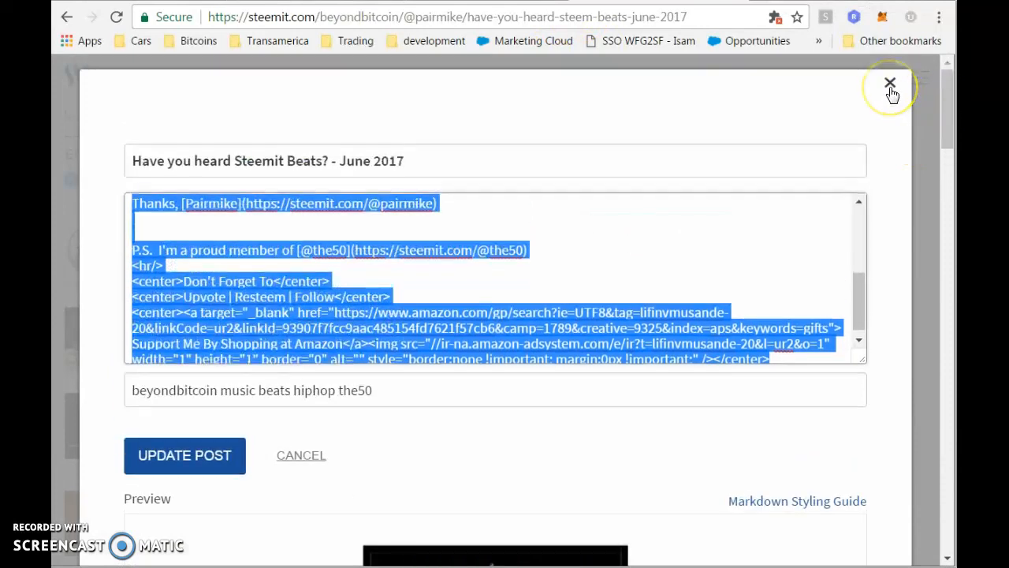
{"action": "left_click", "coordinate": [890, 85]}
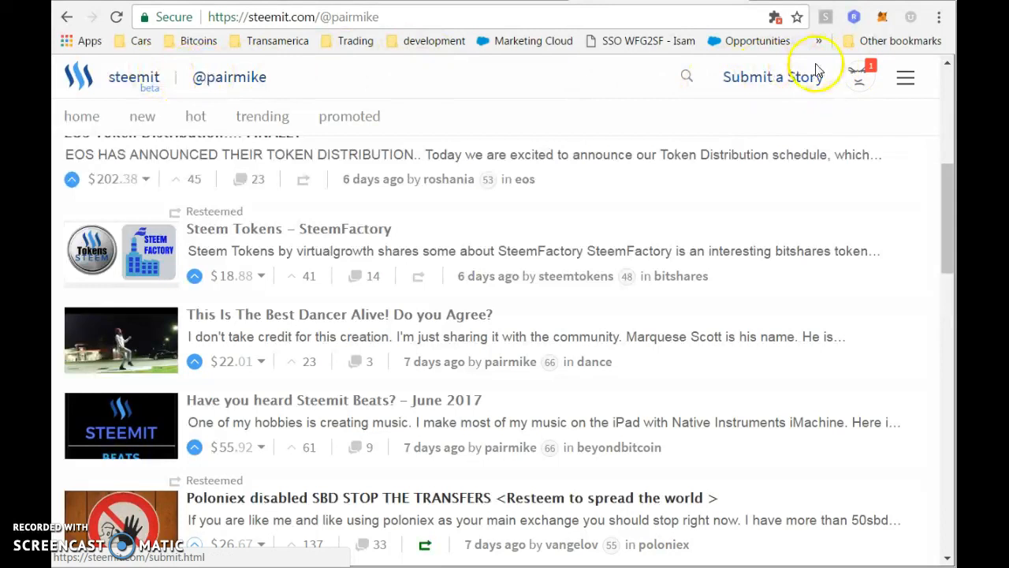
{"action": "left_click", "coordinate": [765, 79]}
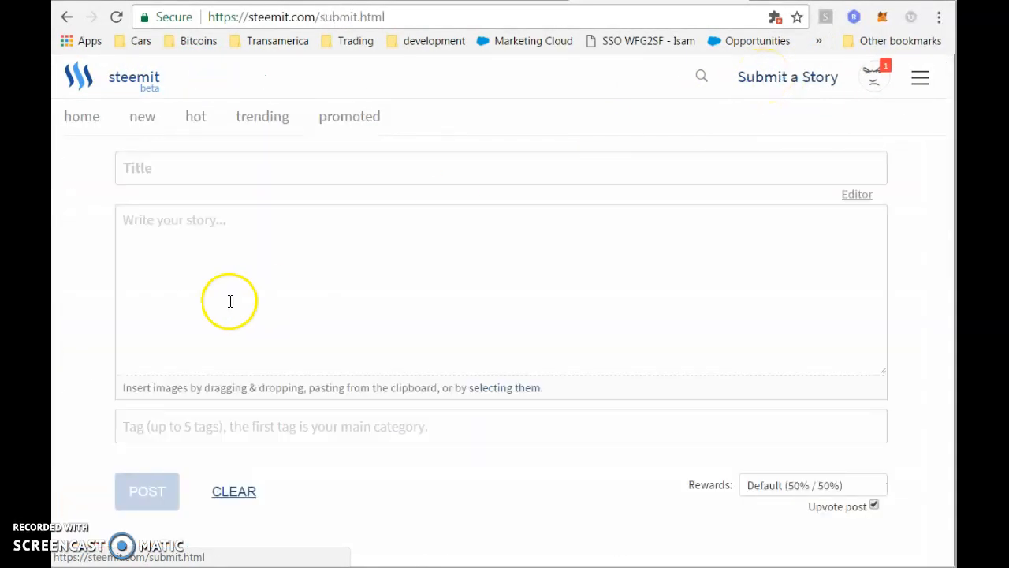
Paste the copied lake post markdown into the new story's body, then return to Google Photos.
{"action": "left_click", "coordinate": [211, 238]}
{"action": "key", "text": "ctrl+v"}
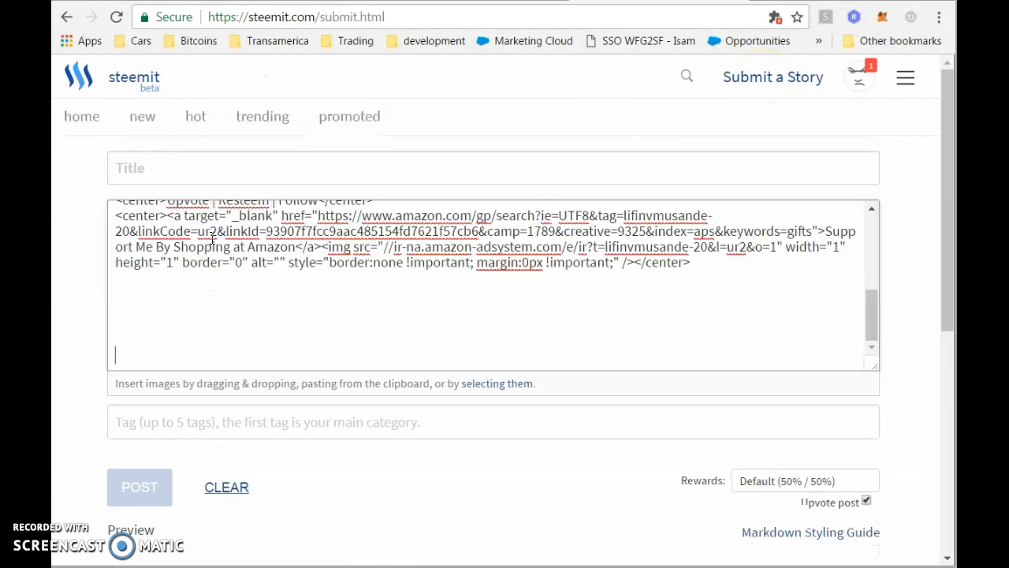
{"action": "left_click", "coordinate": [278, 426]}
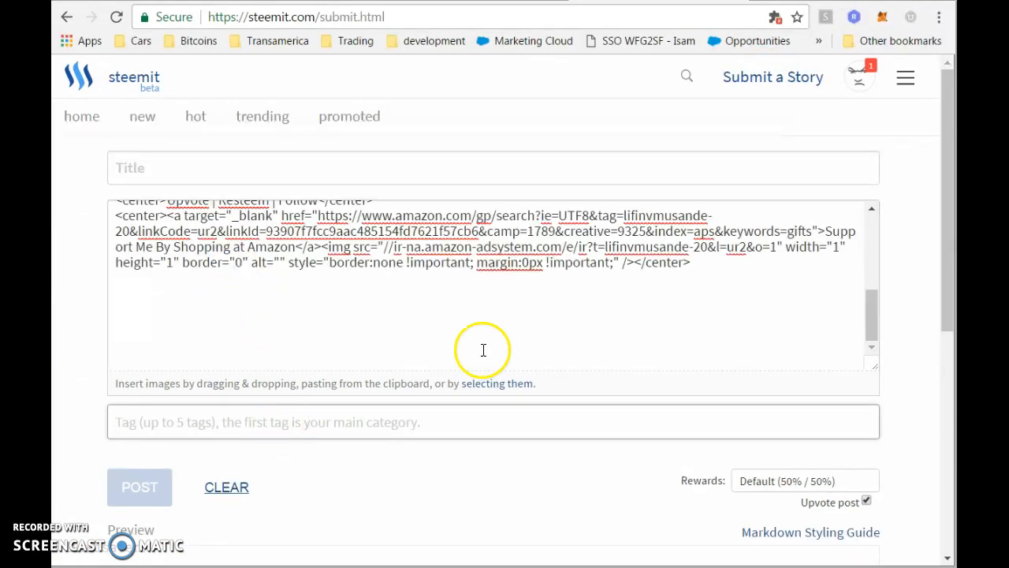
{"action": "left_click", "coordinate": [873, 317]}
{"action": "left_click_drag", "start_coordinate": [874, 316], "coordinate": [865, 228]}
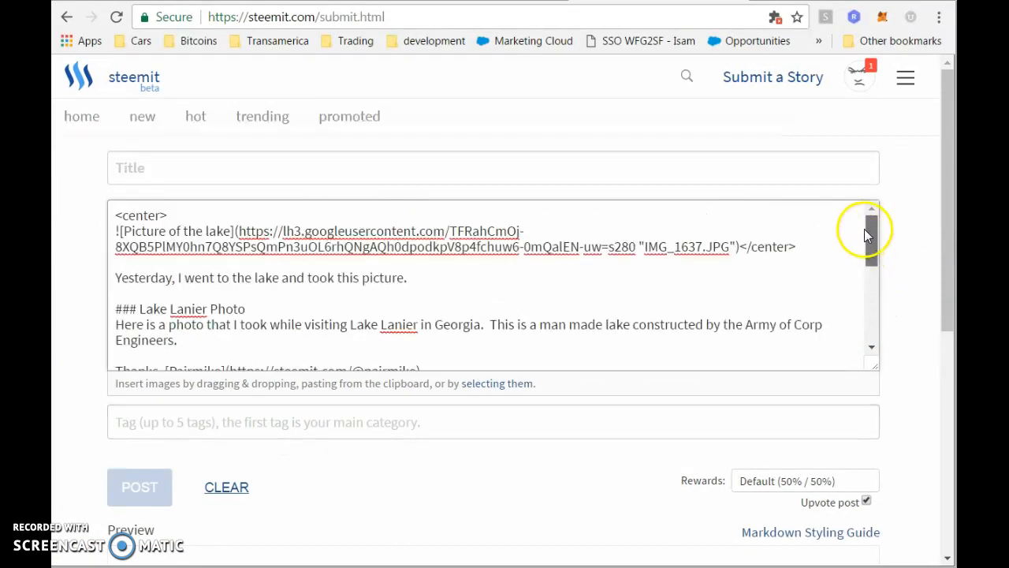
{"action": "left_click", "coordinate": [507, 168]}
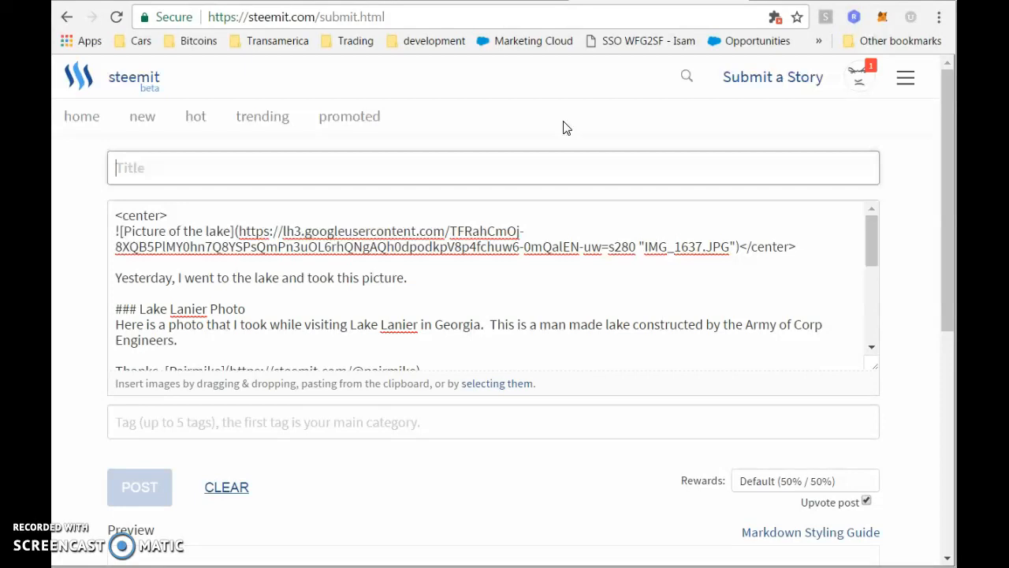
{"action": "left_click", "coordinate": [473, 3]}
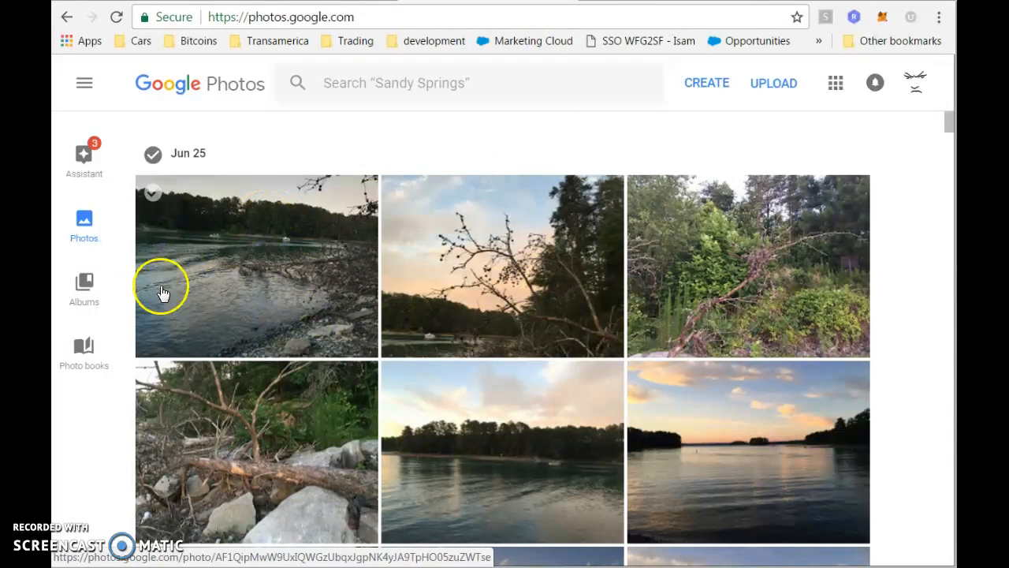
Title the new Steemit story 'What a day at the Lake!' and look over the pasted body.
{"action": "left_click", "coordinate": [591, 3]}
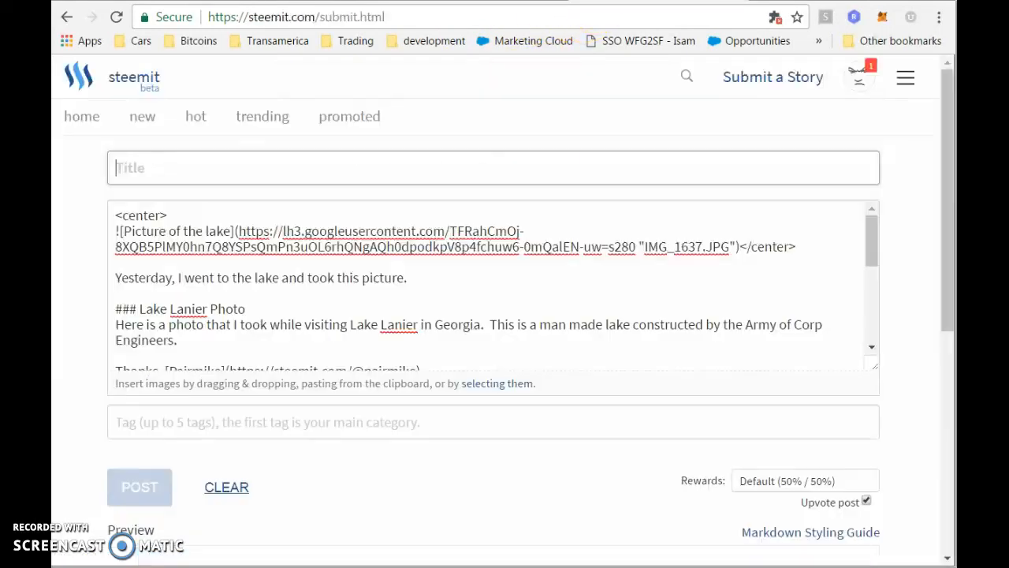
{"action": "type", "text": "What a day"}
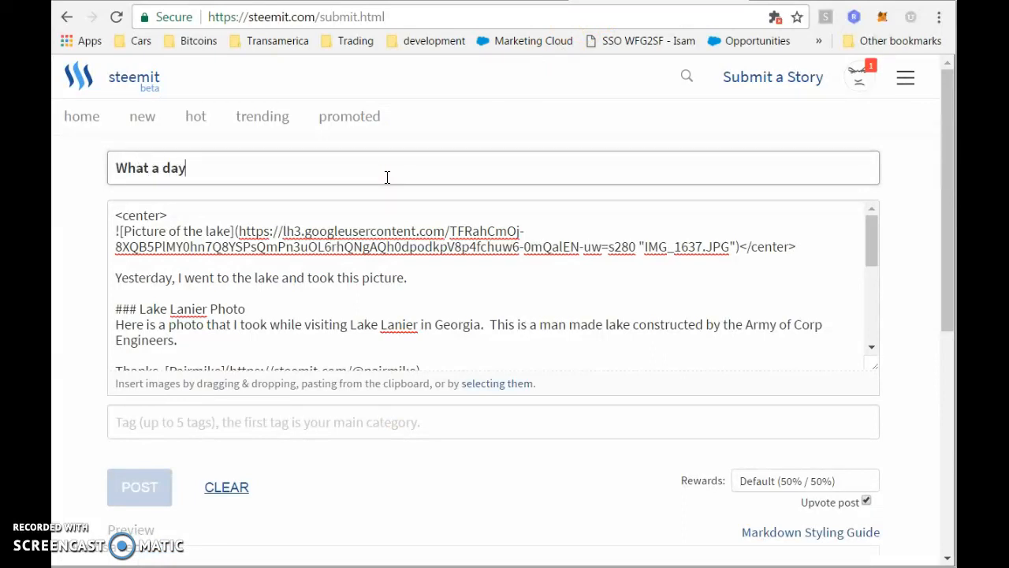
{"action": "type", "text": " at the Lake"}
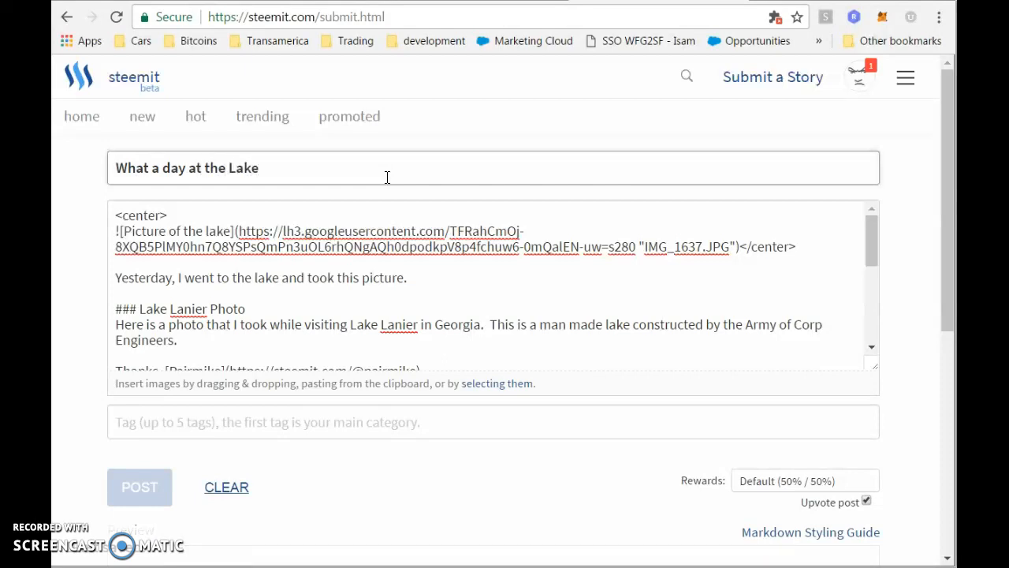
{"action": "left_click", "coordinate": [371, 255]}
{"action": "scroll", "coordinate": [378, 252], "scroll_direction": "down", "scroll_amount": 2}
{"action": "left_click", "coordinate": [215, 265]}
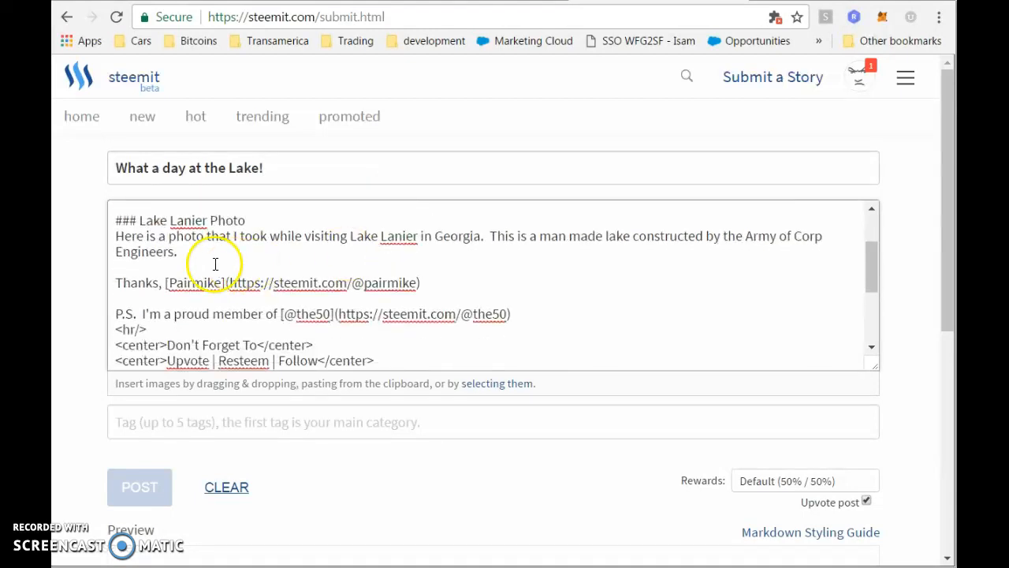
{"action": "scroll", "coordinate": [237, 276], "scroll_direction": "up", "scroll_amount": 2}
{"action": "left_click", "coordinate": [471, 422]}
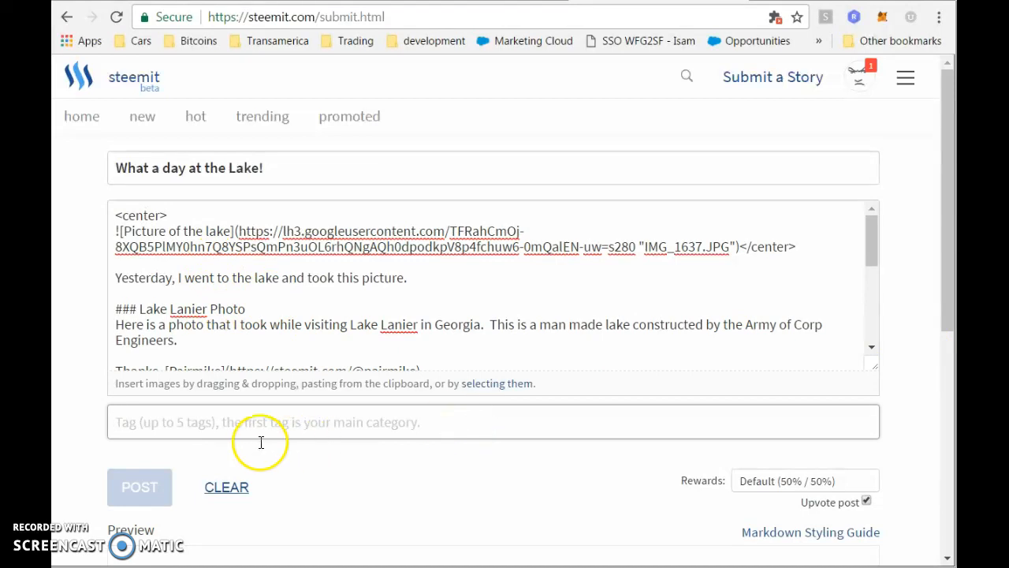
Enter the tags 'photography lake boating nature the50', deleting a stray # character.
{"action": "left_click", "coordinate": [128, 423]}
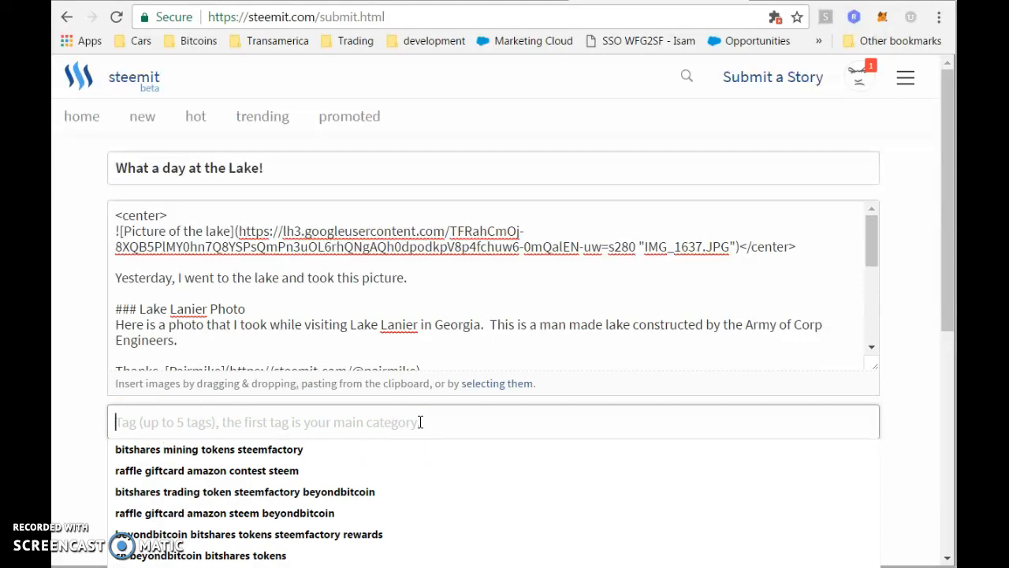
{"action": "type", "text": "photography lake boating nature"}
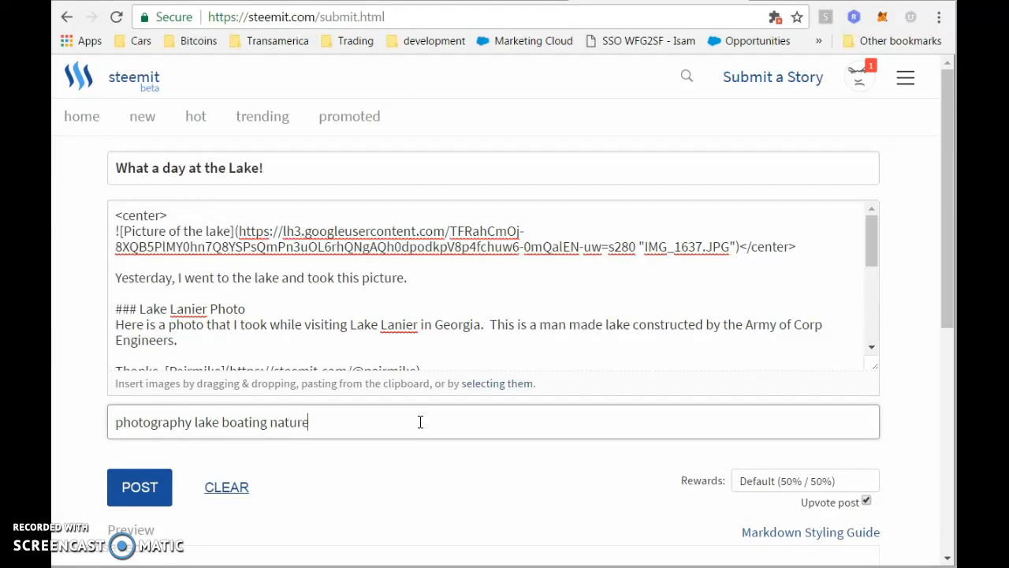
{"action": "type", "text": "#"}
{"action": "key", "text": "BackSpace"}
{"action": "scroll", "coordinate": [89, 402], "scroll_direction": "down", "scroll_amount": 3}
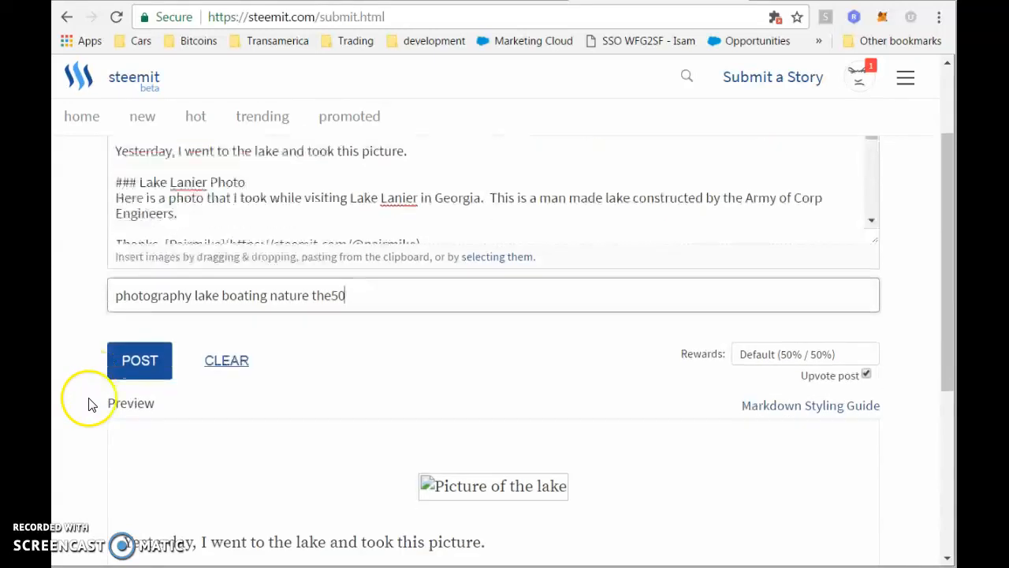
{"action": "scroll", "coordinate": [260, 355], "scroll_direction": "up", "scroll_amount": 3}
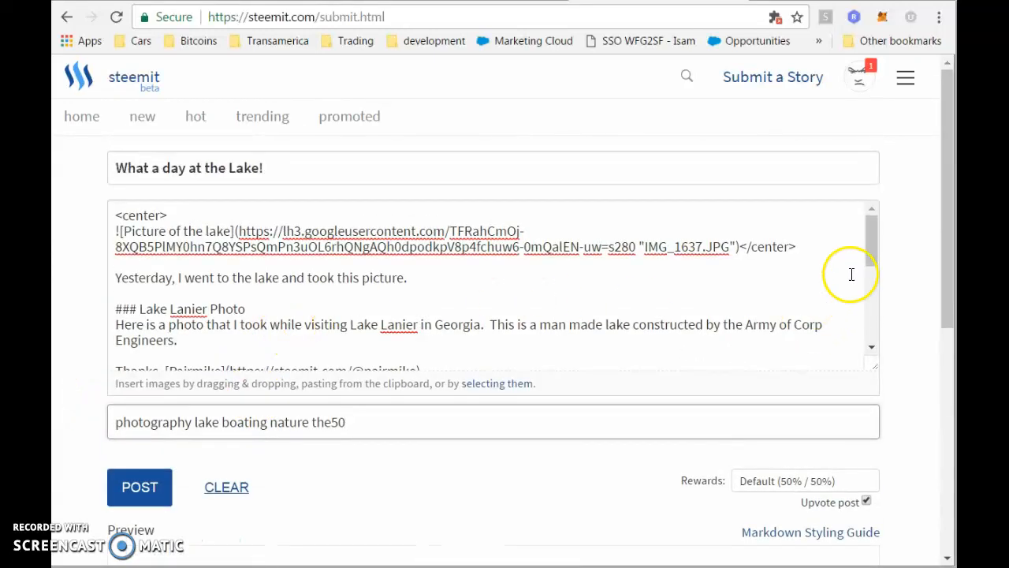
{"action": "left_click_drag", "start_coordinate": [871, 235], "coordinate": [872, 238]}
{"action": "left_click", "coordinate": [838, 239]}
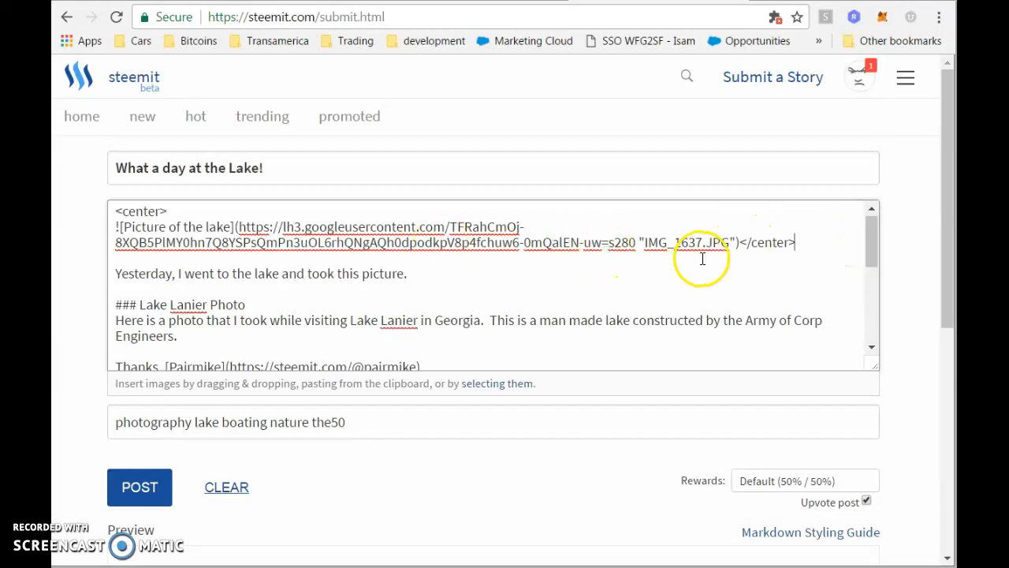
{"action": "scroll", "coordinate": [503, 287], "scroll_direction": "down", "scroll_amount": 5}
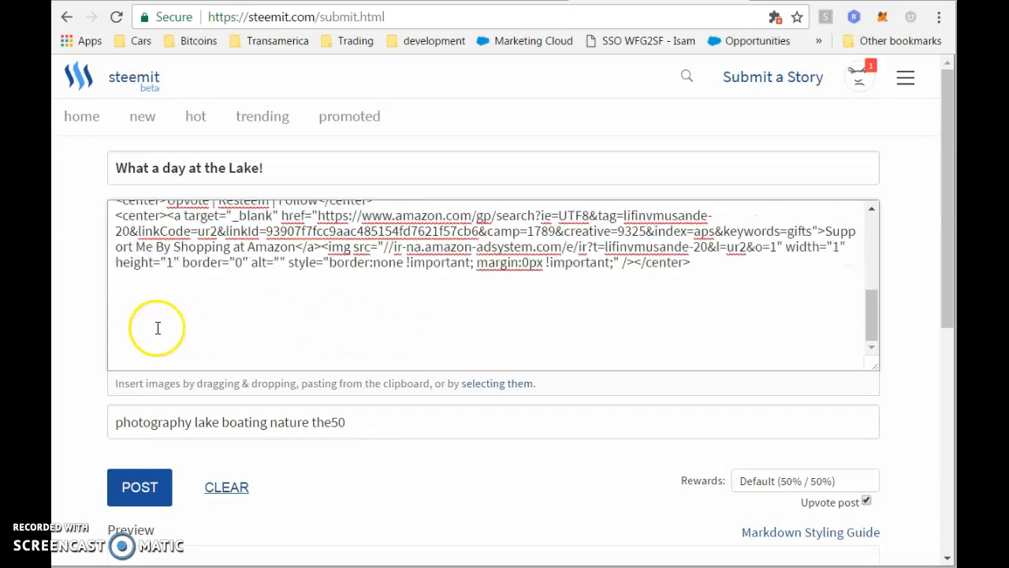
{"action": "scroll", "coordinate": [74, 340], "scroll_direction": "down", "scroll_amount": 5}
{"action": "scroll", "coordinate": [78, 361], "scroll_direction": "down", "scroll_amount": 1}
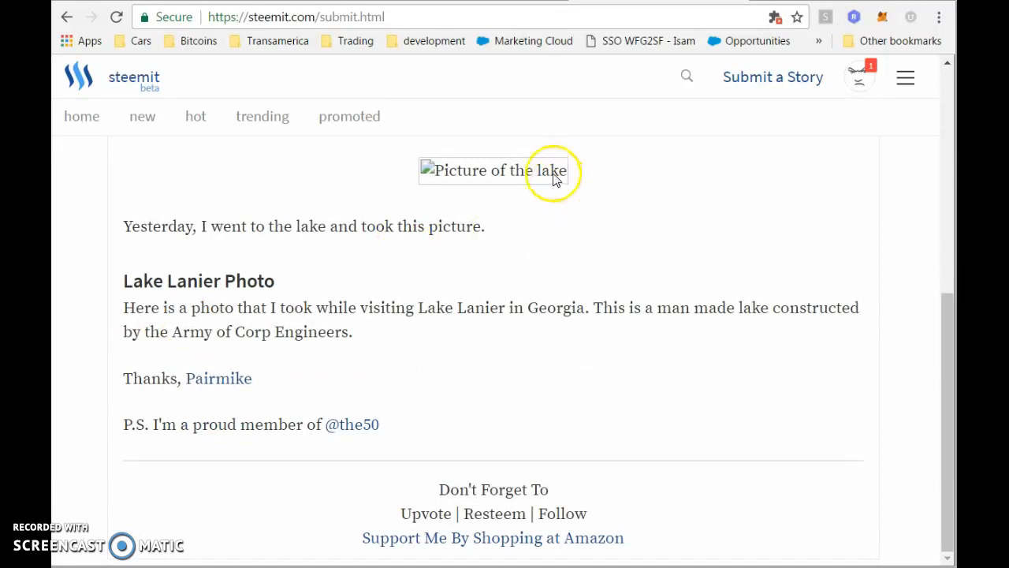
{"action": "left_click_drag", "start_coordinate": [946, 368], "coordinate": [946, 224]}
{"action": "scroll", "coordinate": [946, 337], "scroll_direction": "down", "scroll_amount": 3}
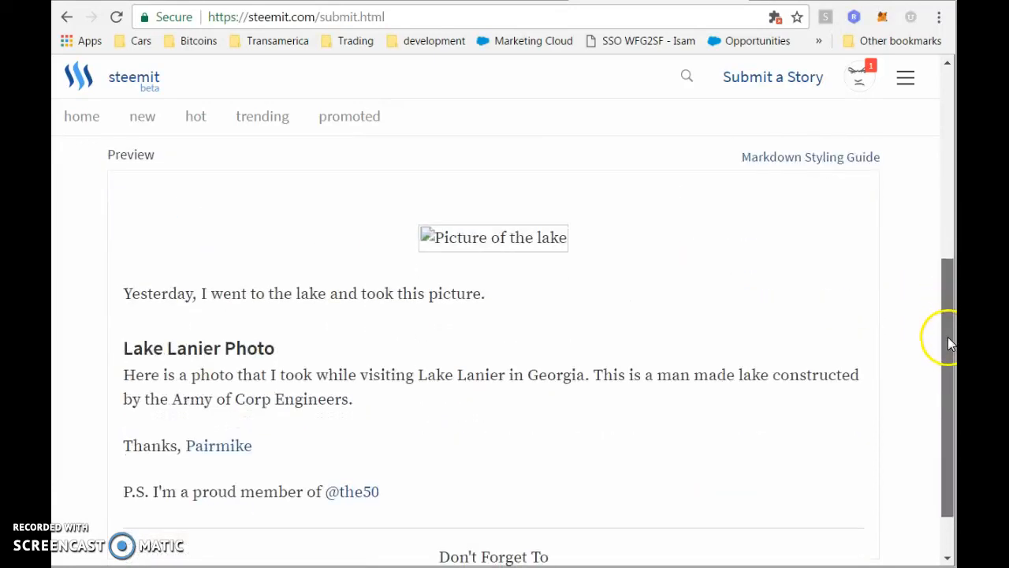
{"action": "left_click_drag", "start_coordinate": [950, 331], "coordinate": [939, 111]}
{"action": "left_click", "coordinate": [608, 323]}
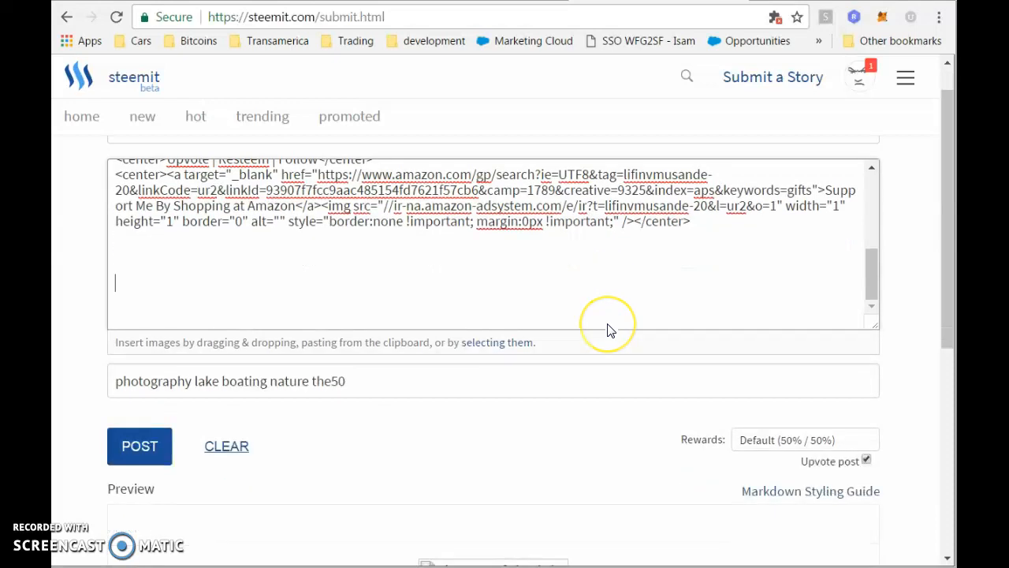
{"action": "left_click", "coordinate": [419, 296]}
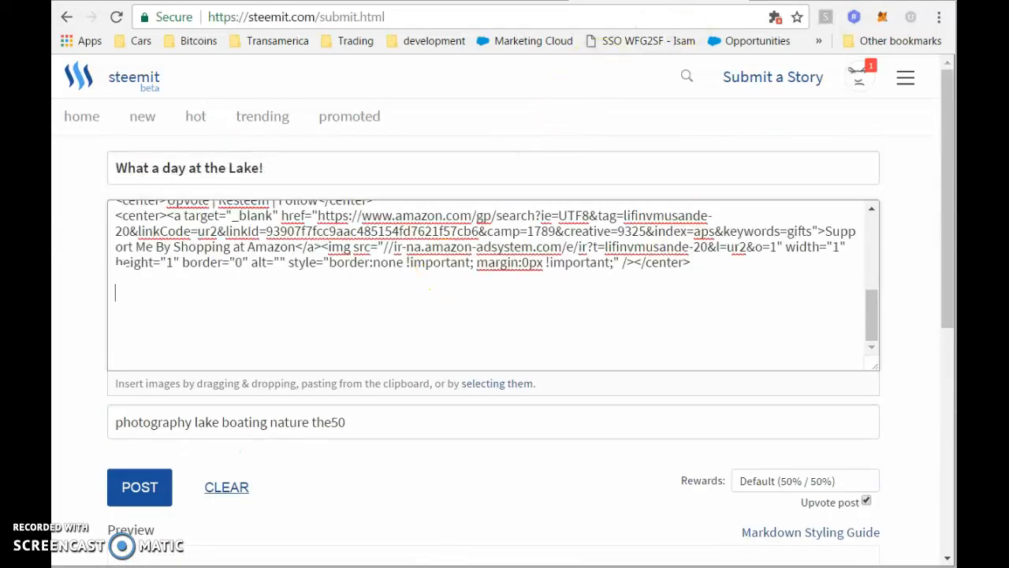
Open soundcloud.com in a new tab and go to the 'Steemit Beats - June 20, 2017' track from your Tracks.
{"action": "key", "text": "ctrl+t"}
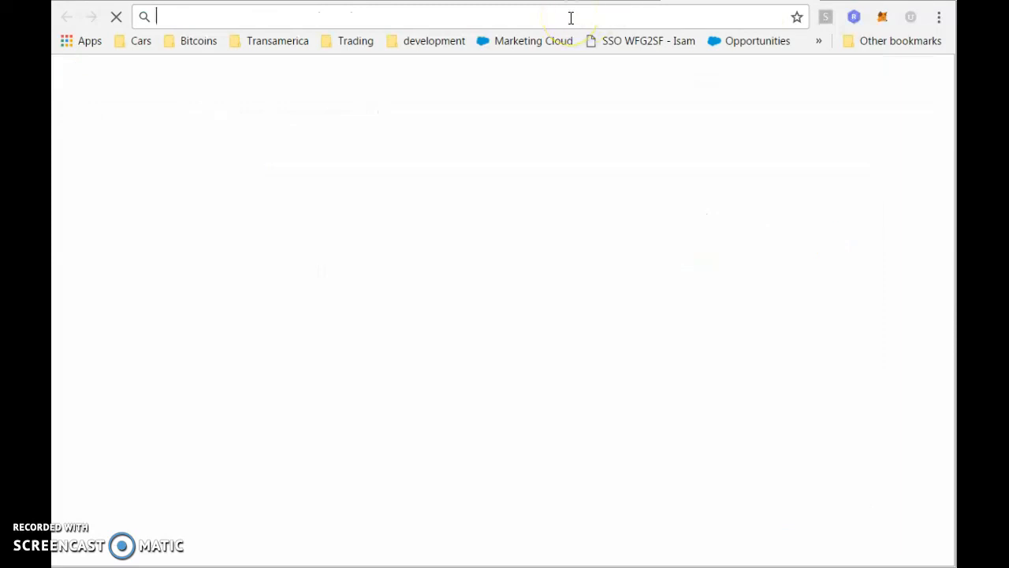
{"action": "type", "text": "soun"}
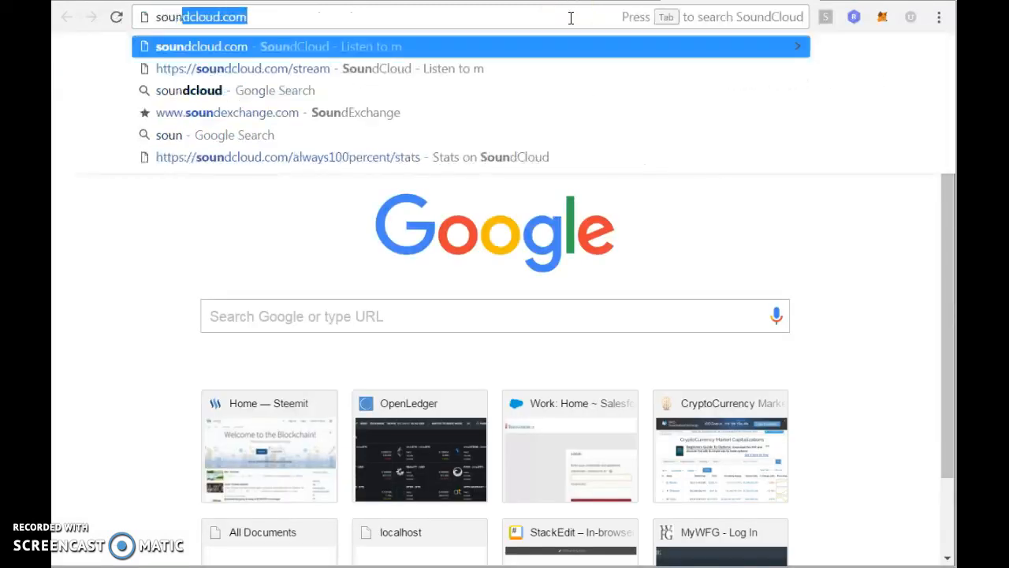
{"action": "key", "text": "Return"}
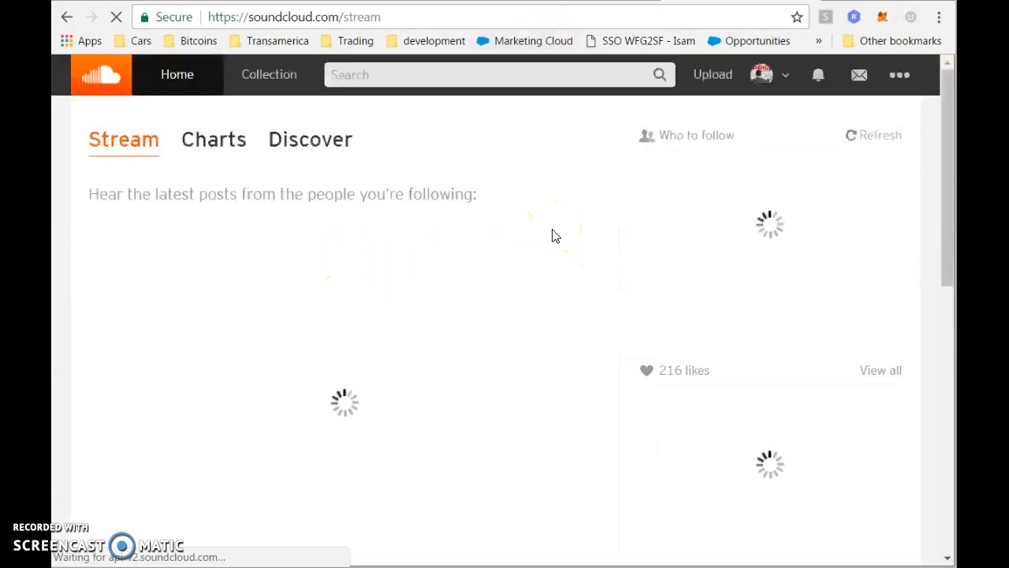
{"action": "left_click", "coordinate": [763, 79]}
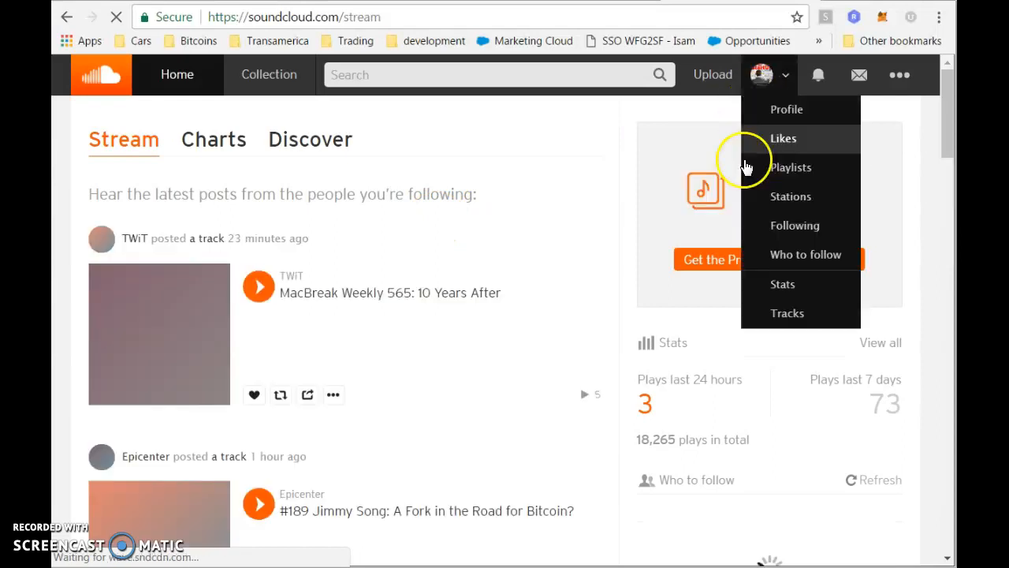
{"action": "left_click", "coordinate": [788, 314]}
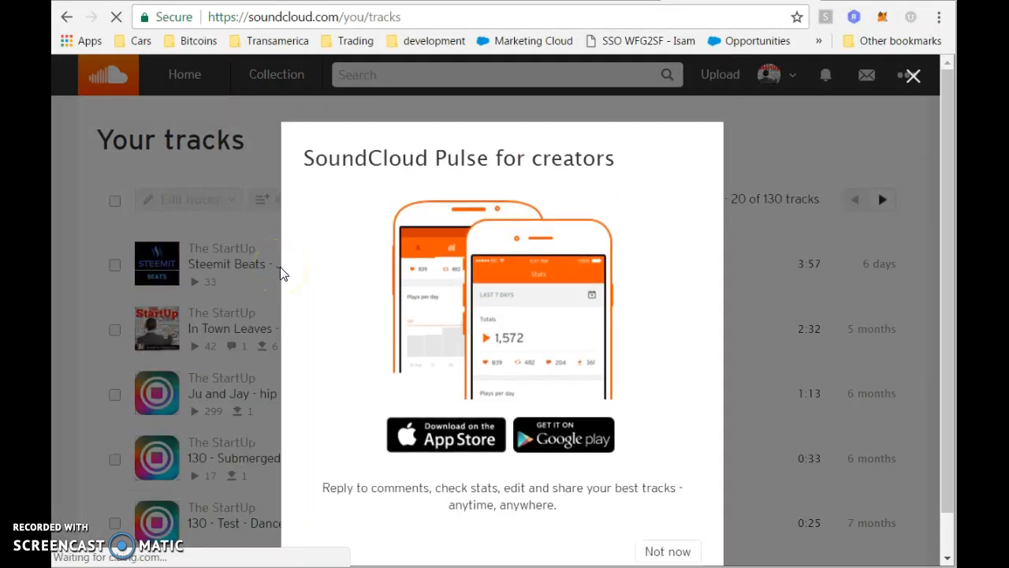
{"action": "left_click", "coordinate": [675, 549]}
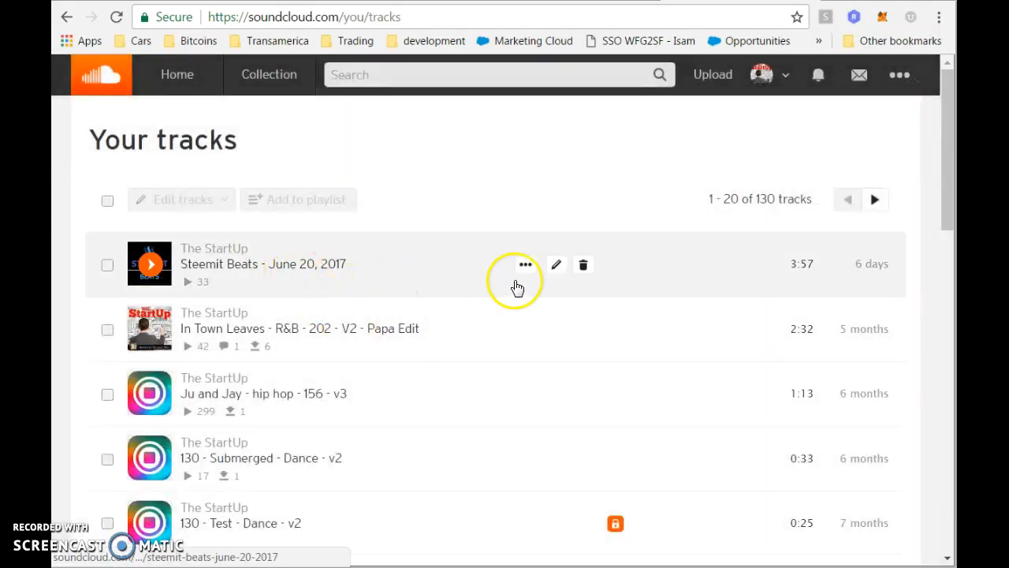
{"action": "left_click", "coordinate": [277, 264]}
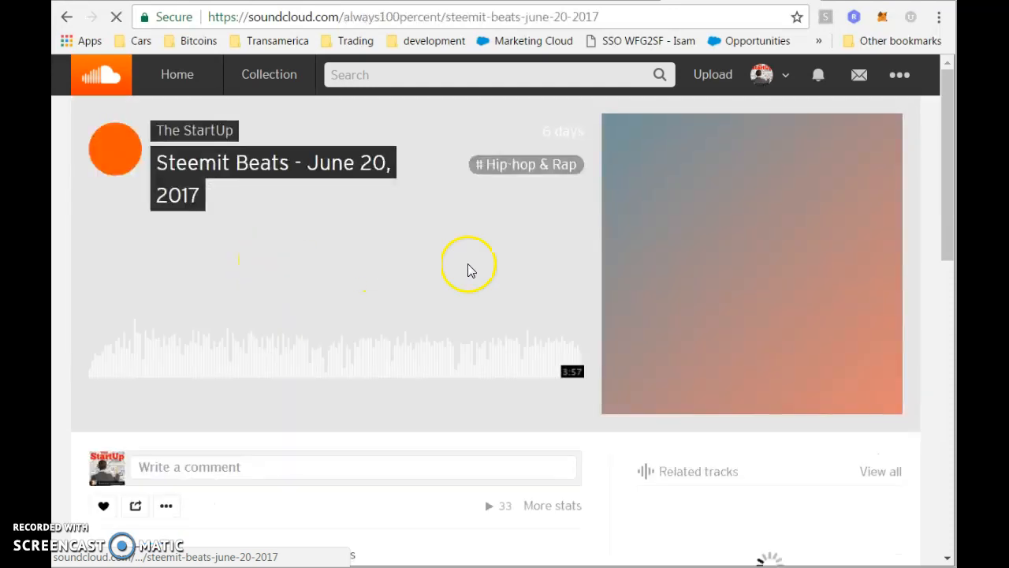
Choose the compact second player style in the track's Share > Embed options.
{"action": "scroll", "coordinate": [205, 434], "scroll_direction": "down", "scroll_amount": 3}
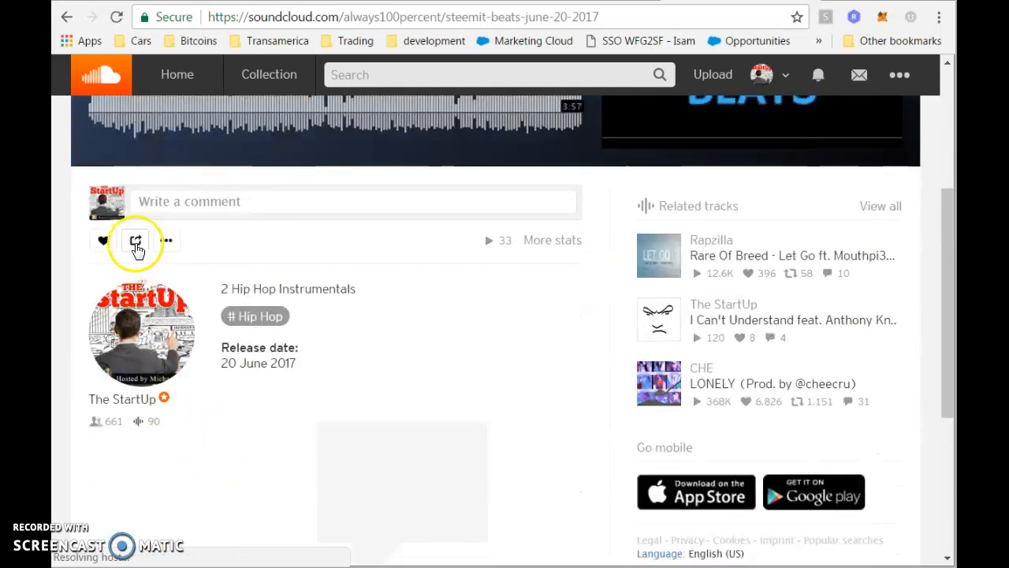
{"action": "left_click", "coordinate": [136, 241]}
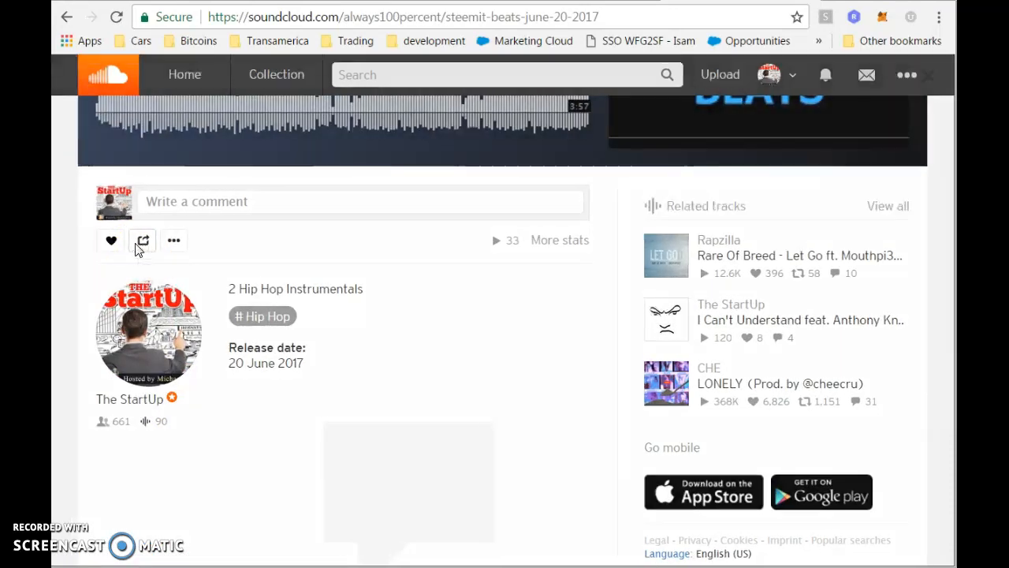
{"action": "left_click", "coordinate": [401, 160]}
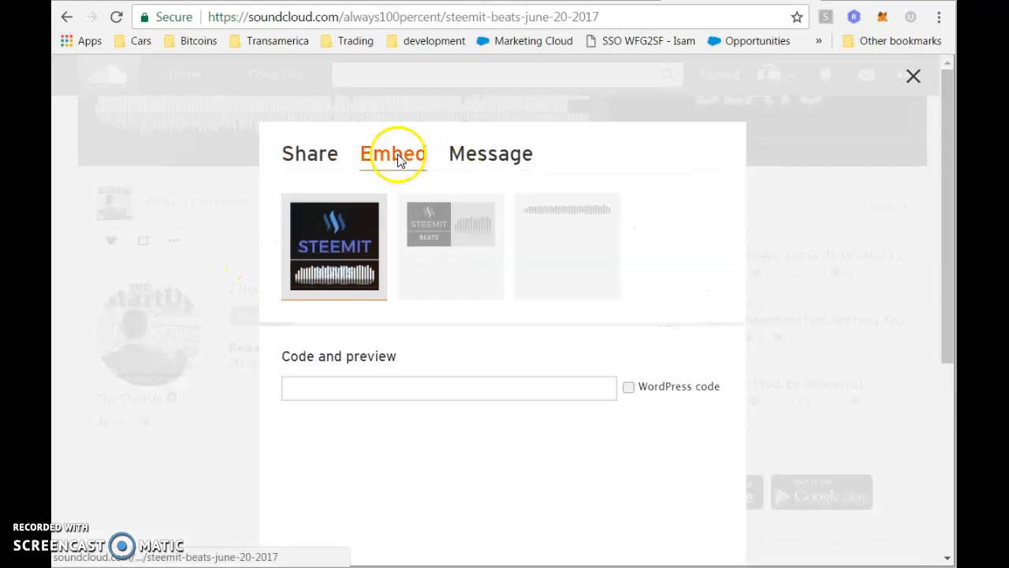
{"action": "left_click", "coordinate": [420, 273]}
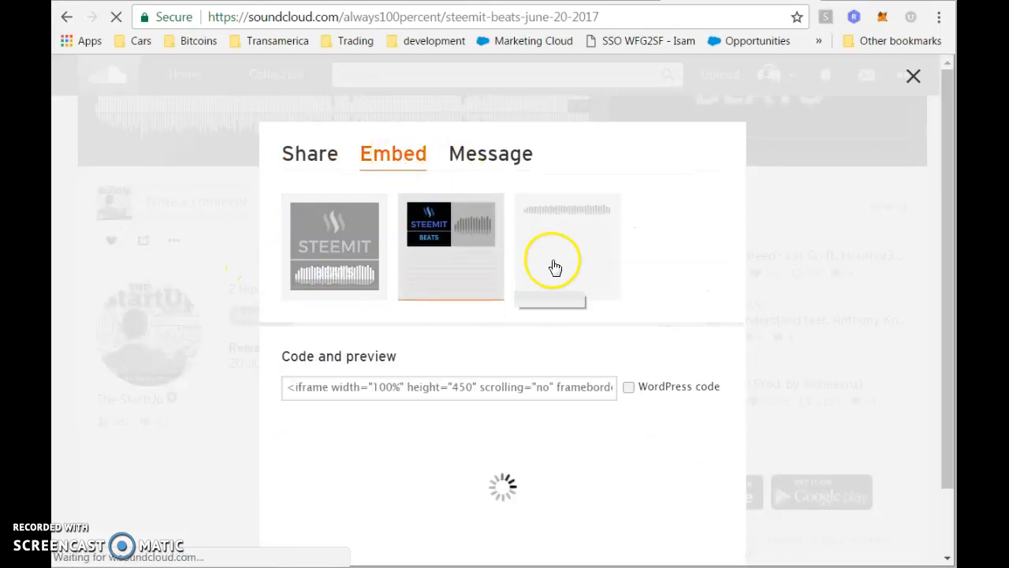
{"action": "left_click", "coordinate": [554, 266]}
{"action": "left_click", "coordinate": [431, 266]}
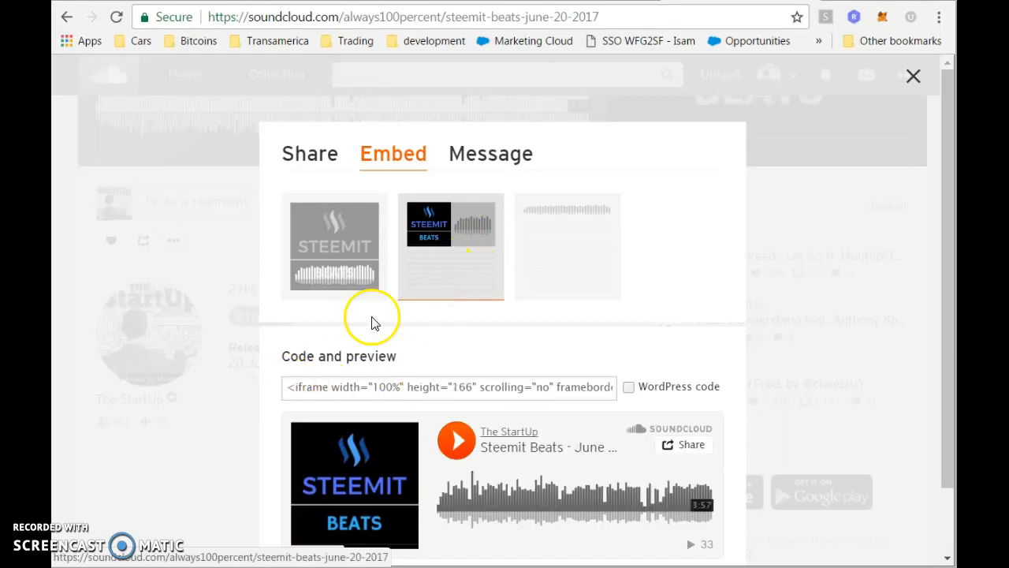
Select the iframe embed code and return to the Steemit draft above the Thanks line.
{"action": "left_click", "coordinate": [296, 388]}
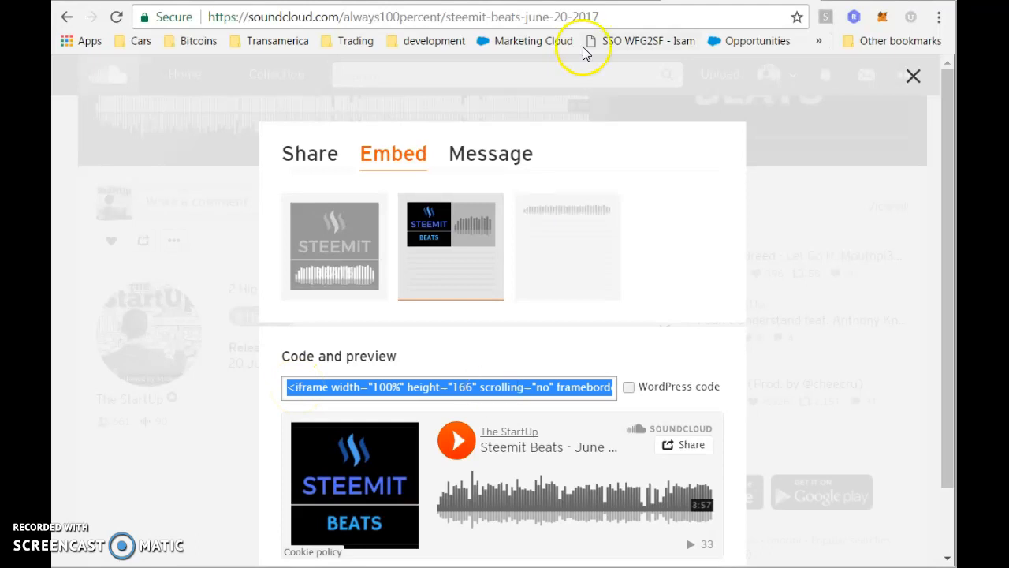
{"action": "left_click", "coordinate": [587, 2]}
{"action": "left_click", "coordinate": [415, 252]}
Paste the SoundCloud iframe code on a new line after the Amazon footer and check the player preview.
{"action": "scroll", "coordinate": [420, 241], "scroll_direction": "down", "scroll_amount": 2}
{"action": "scroll", "coordinate": [421, 238], "scroll_direction": "down", "scroll_amount": 3}
{"action": "scroll", "coordinate": [304, 198], "scroll_direction": "up", "scroll_amount": 3}
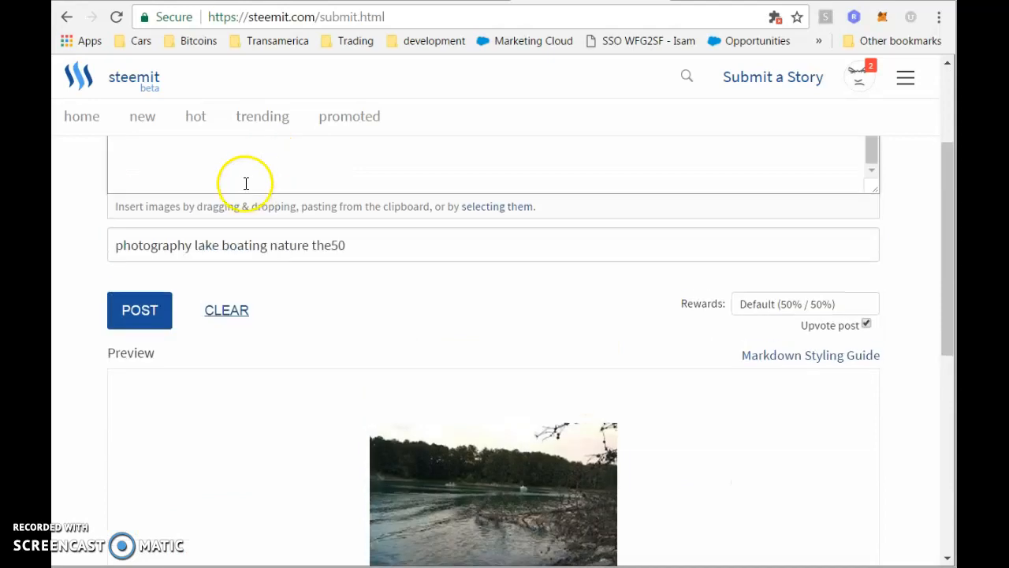
{"action": "scroll", "coordinate": [395, 178], "scroll_direction": "down", "scroll_amount": 3}
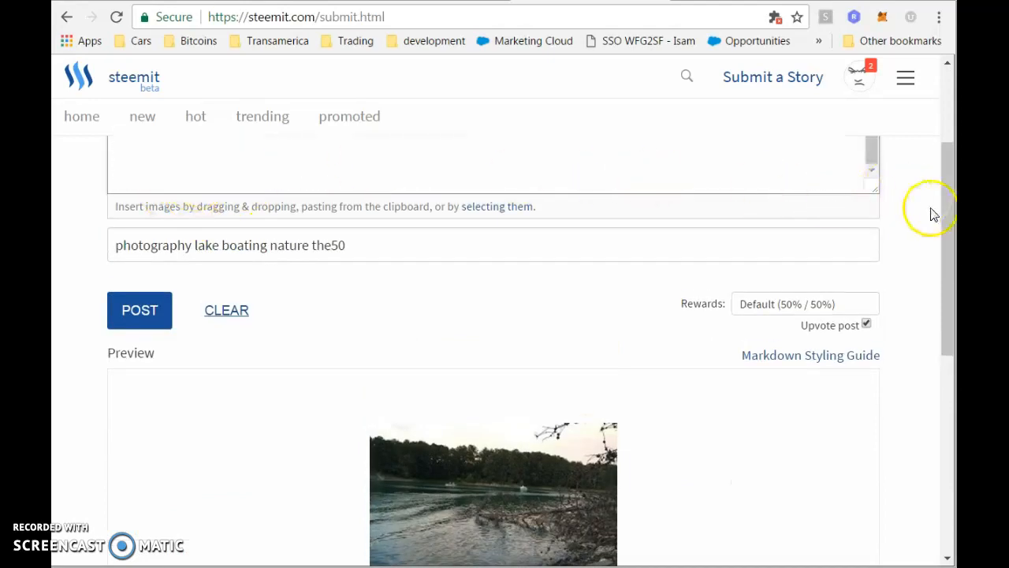
{"action": "left_click_drag", "start_coordinate": [949, 219], "coordinate": [948, 179]}
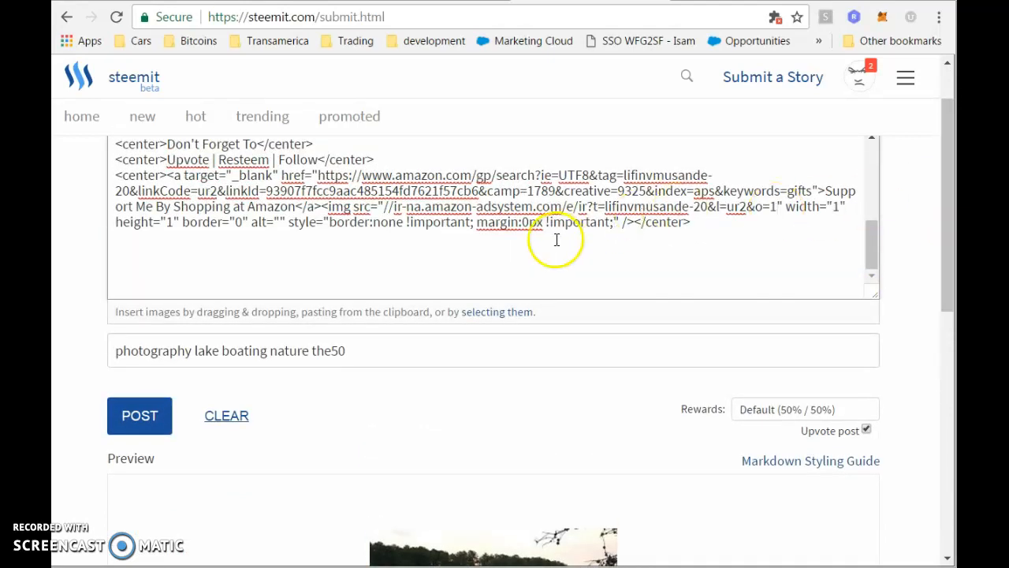
{"action": "left_click", "coordinate": [499, 261]}
{"action": "key", "text": "Return"}
{"action": "type", "text": "<iframe width=\"100%\" height=\"166\" scrolling=\"no\" frameborder=\"no\" src=\"https://w.soundcloud.com/player/?url=https%3A//api.soundcloud.com/tracks/329167300&amp;color=ff5500&amp;auto_play=false&amp;hide_related=false&amp;show_comments=true&amp;show_user=true&amp;show_reposts=false\"></iframe>"}
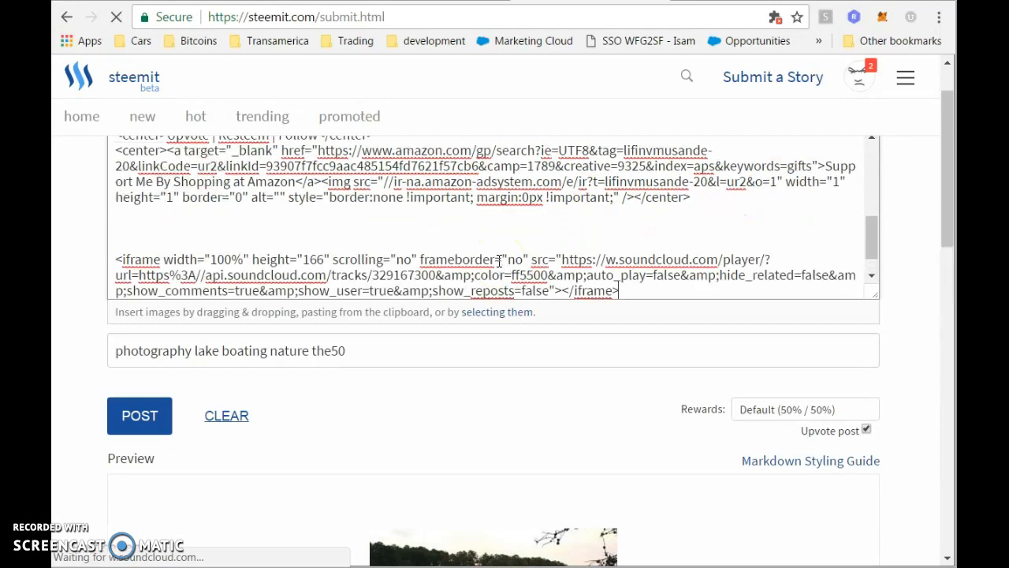
{"action": "left_click_drag", "start_coordinate": [952, 215], "coordinate": [953, 551]}
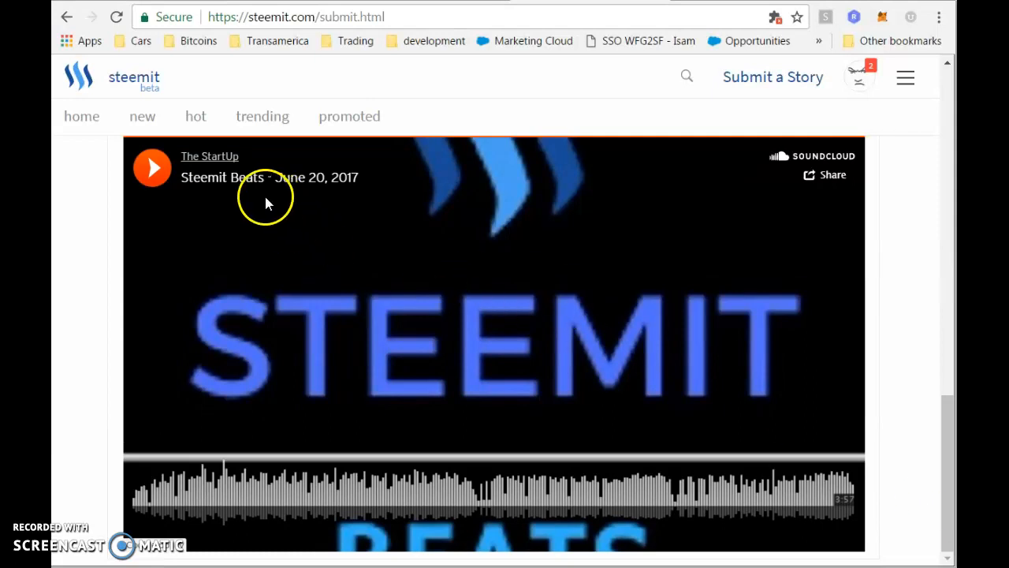
{"action": "left_click_drag", "start_coordinate": [944, 453], "coordinate": [783, 327]}
{"action": "scroll", "coordinate": [669, 230], "scroll_direction": "up", "scroll_amount": 15}
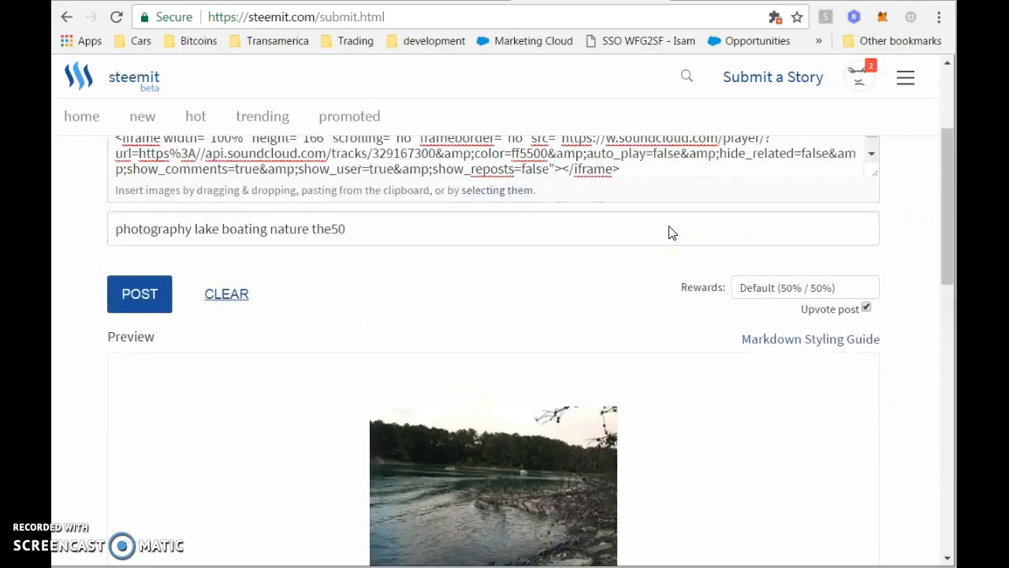
Cut the SoundCloud iframe code out of the Steemit post body, then switch to the StackEdit draft.
{"action": "left_click", "coordinate": [710, 362]}
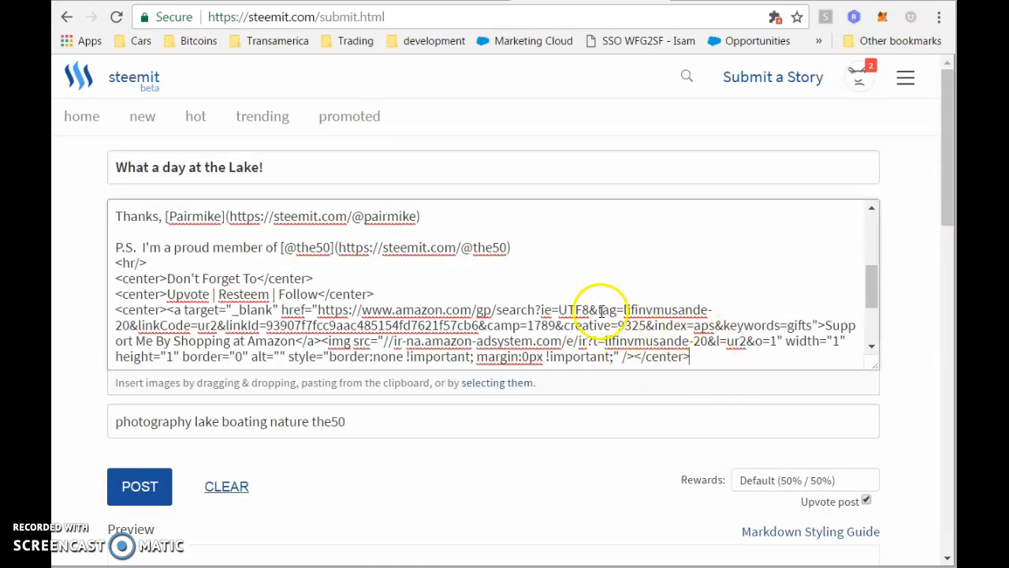
{"action": "scroll", "coordinate": [615, 220], "scroll_direction": "down", "scroll_amount": 1}
{"action": "left_click_drag", "start_coordinate": [626, 363], "coordinate": [112, 310]}
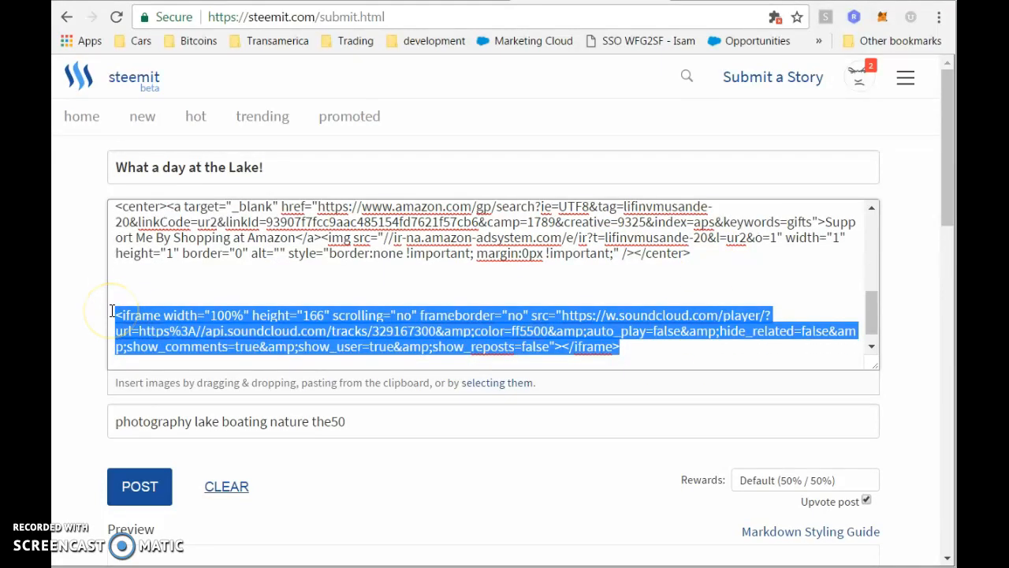
{"action": "key", "text": "ctrl+x"}
{"action": "scroll", "coordinate": [129, 295], "scroll_direction": "up", "scroll_amount": 6}
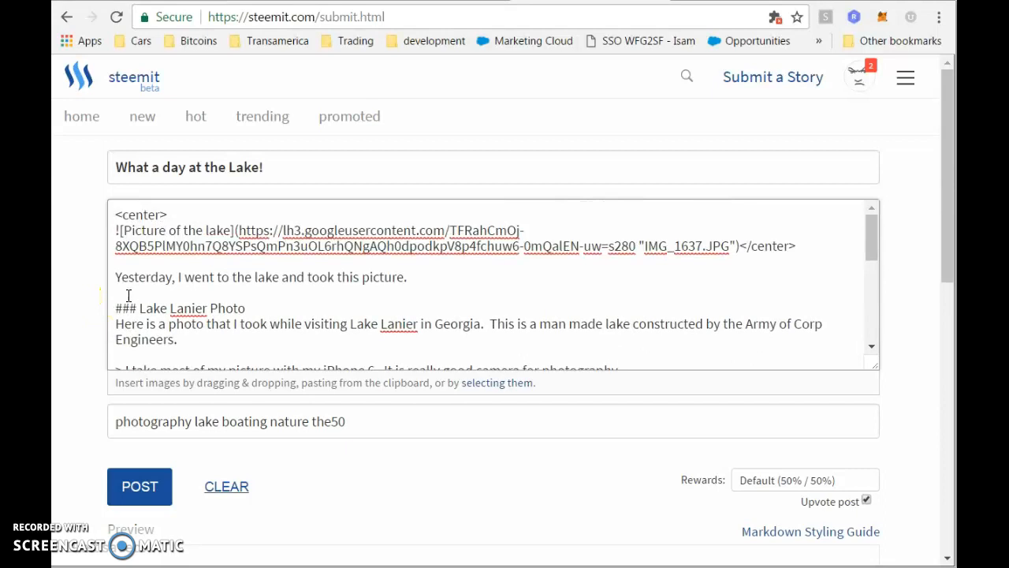
{"action": "scroll", "coordinate": [436, 300], "scroll_direction": "down", "scroll_amount": 1}
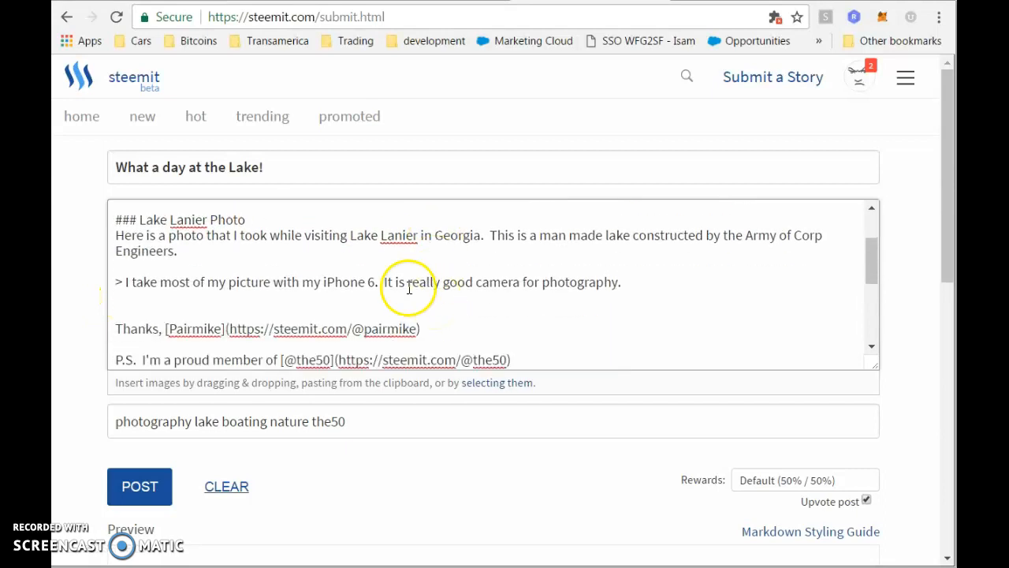
{"action": "scroll", "coordinate": [326, 284], "scroll_direction": "up", "scroll_amount": 1}
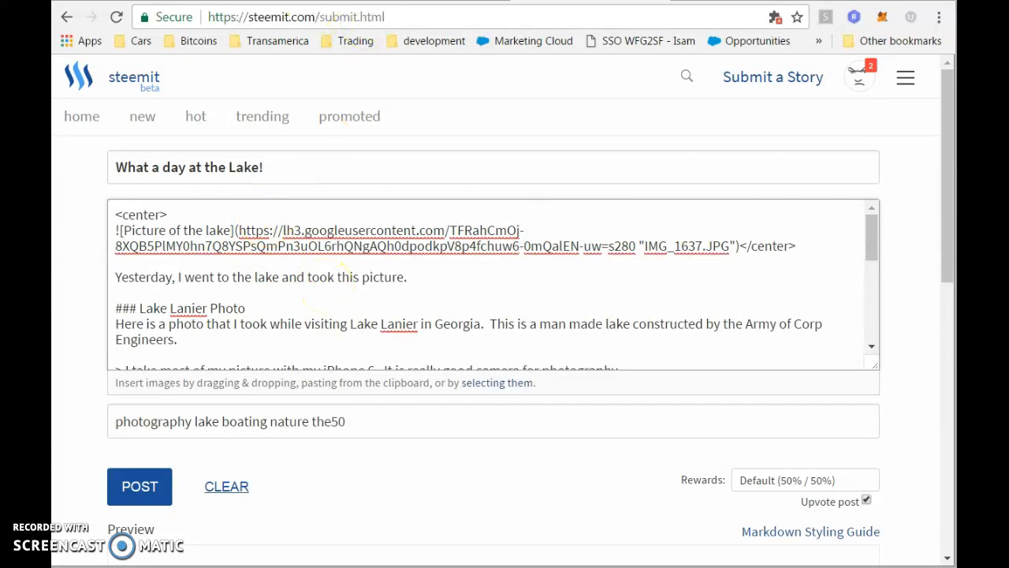
{"action": "left_click", "coordinate": [314, 2]}
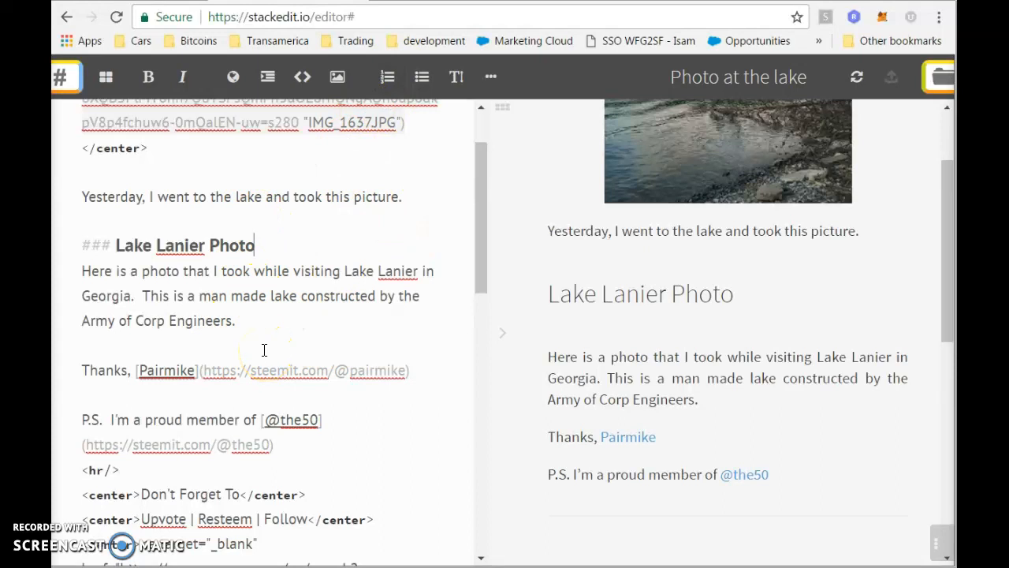
Compare the StackEdit lake draft against the Steemit post, glancing at Google Photos, and finish on Steemit.
{"action": "scroll", "coordinate": [264, 350], "scroll_direction": "down", "scroll_amount": 4}
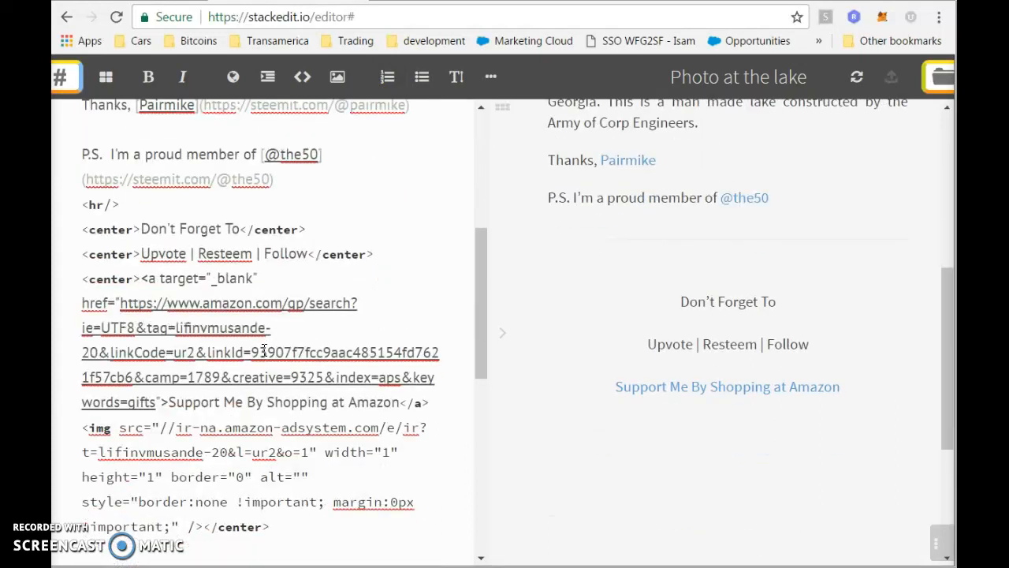
{"action": "scroll", "coordinate": [264, 350], "scroll_direction": "up", "scroll_amount": 5}
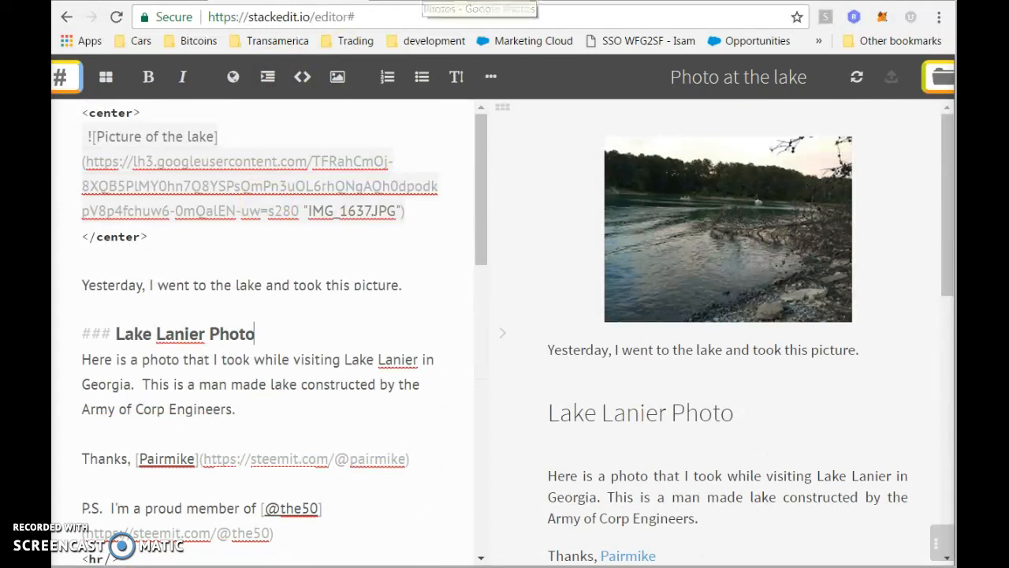
{"action": "left_click", "coordinate": [611, 2]}
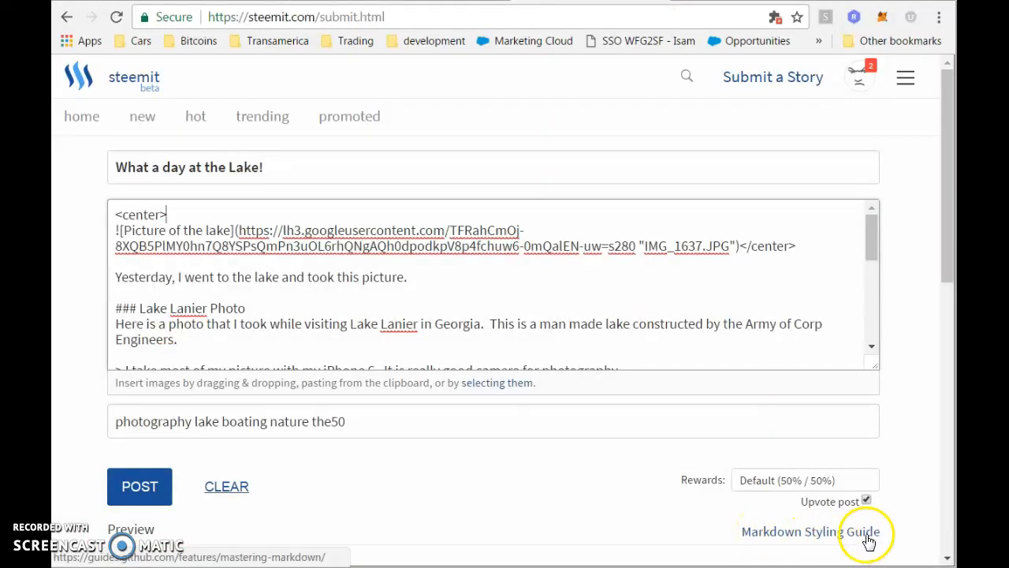
{"action": "left_click", "coordinate": [480, 288]}
{"action": "scroll", "coordinate": [480, 288], "scroll_direction": "down", "scroll_amount": 1}
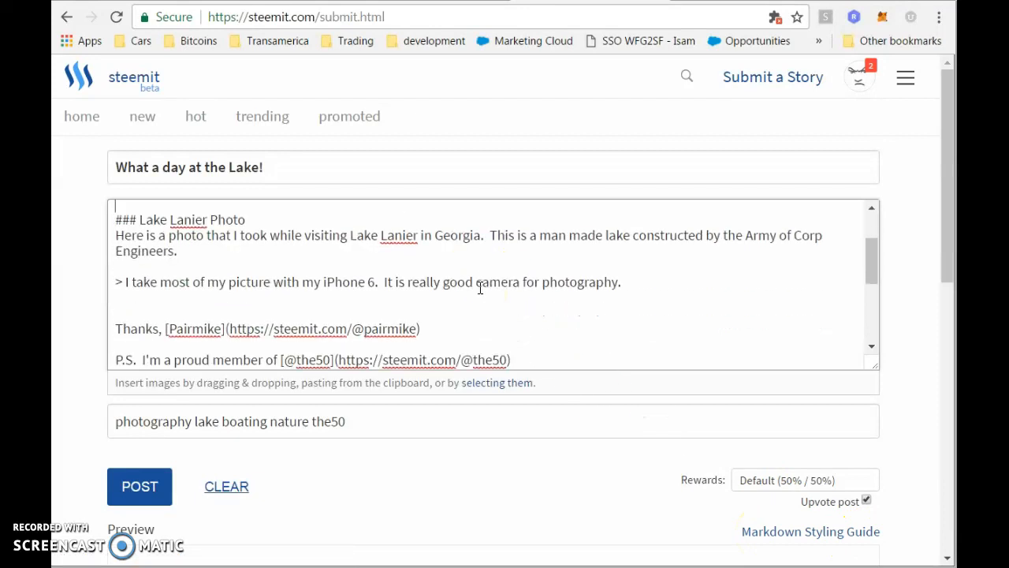
{"action": "left_click", "coordinate": [339, 1]}
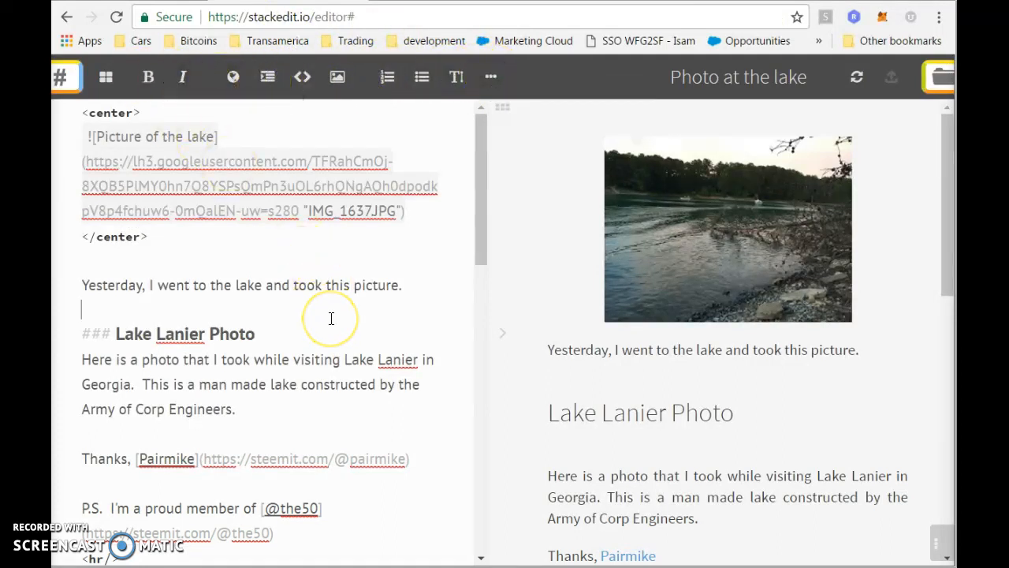
{"action": "scroll", "coordinate": [331, 318], "scroll_direction": "down", "scroll_amount": 4}
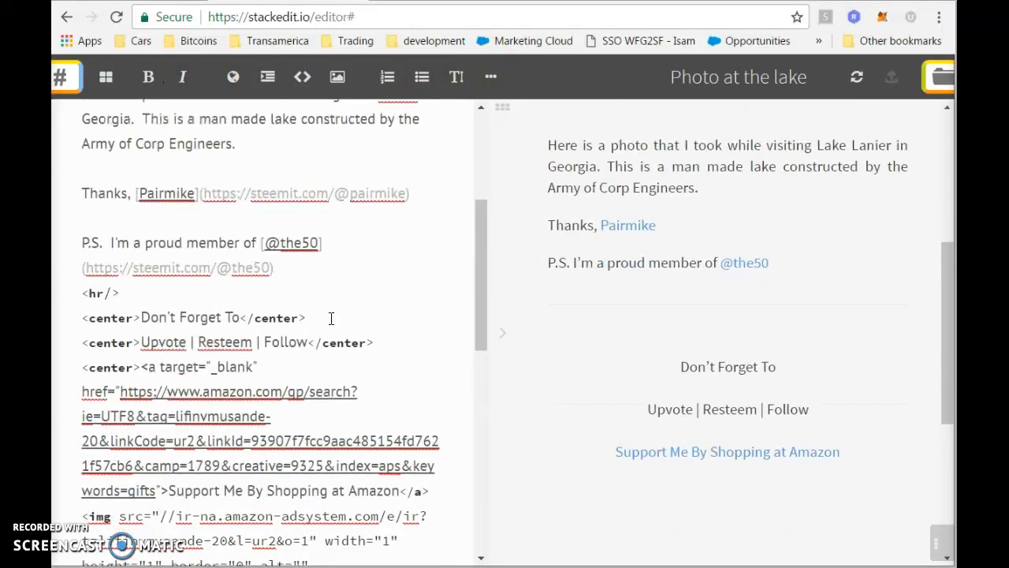
{"action": "scroll", "coordinate": [331, 318], "scroll_direction": "up", "scroll_amount": 4}
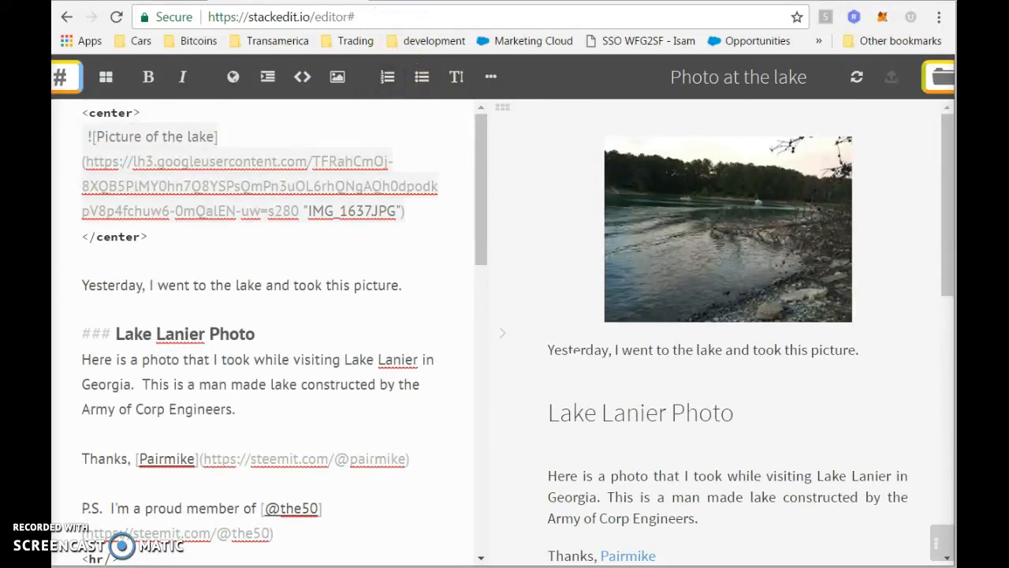
{"action": "left_click", "coordinate": [457, 1]}
{"action": "left_click", "coordinate": [591, 1]}
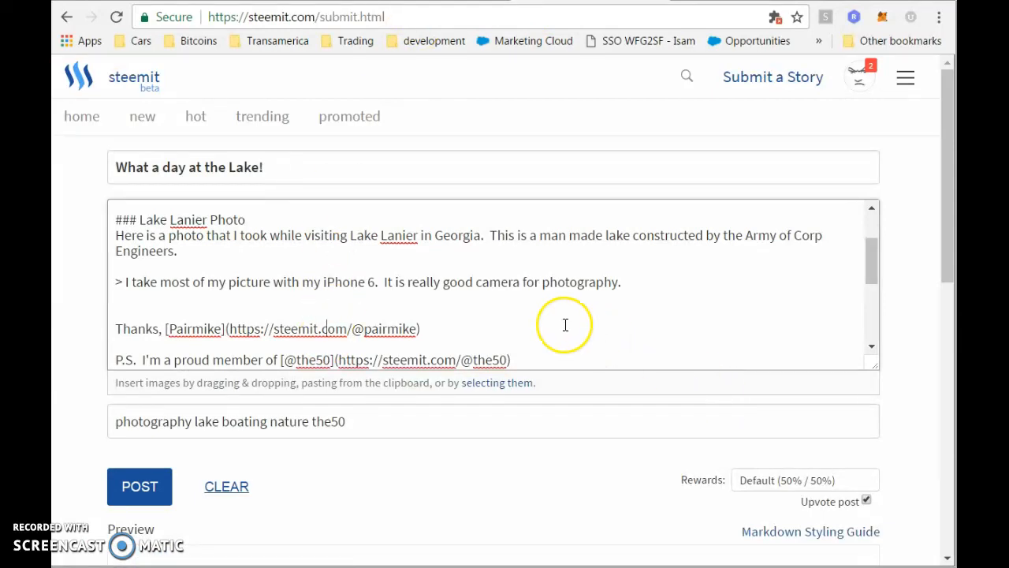
{"action": "scroll", "coordinate": [563, 322], "scroll_direction": "down", "scroll_amount": 3}
{"action": "scroll", "coordinate": [566, 325], "scroll_direction": "up", "scroll_amount": 5}
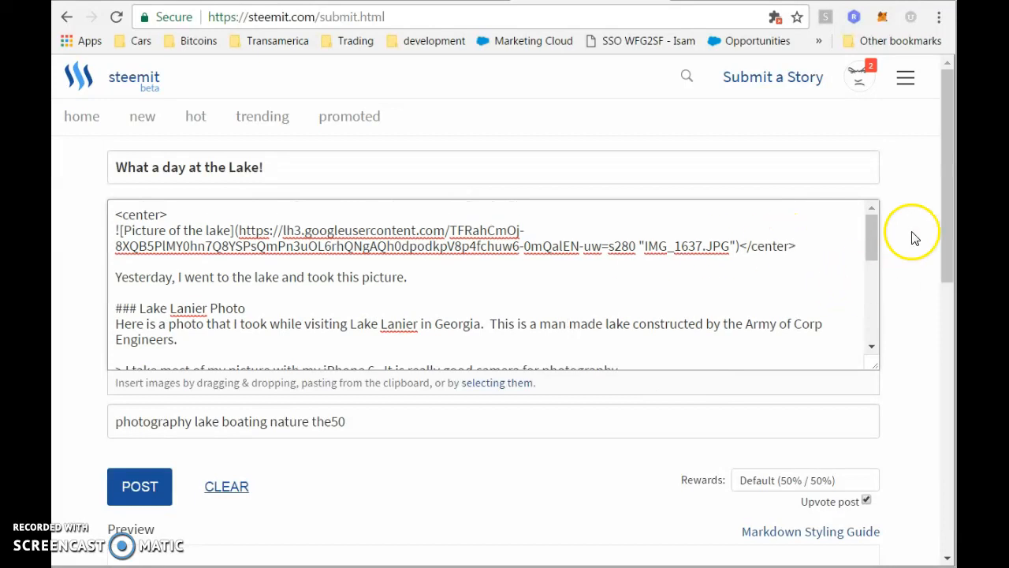
Change the lake photo link size from s280 to s800 and review the full post preview.
{"action": "left_click_drag", "start_coordinate": [943, 214], "coordinate": [922, 180]}
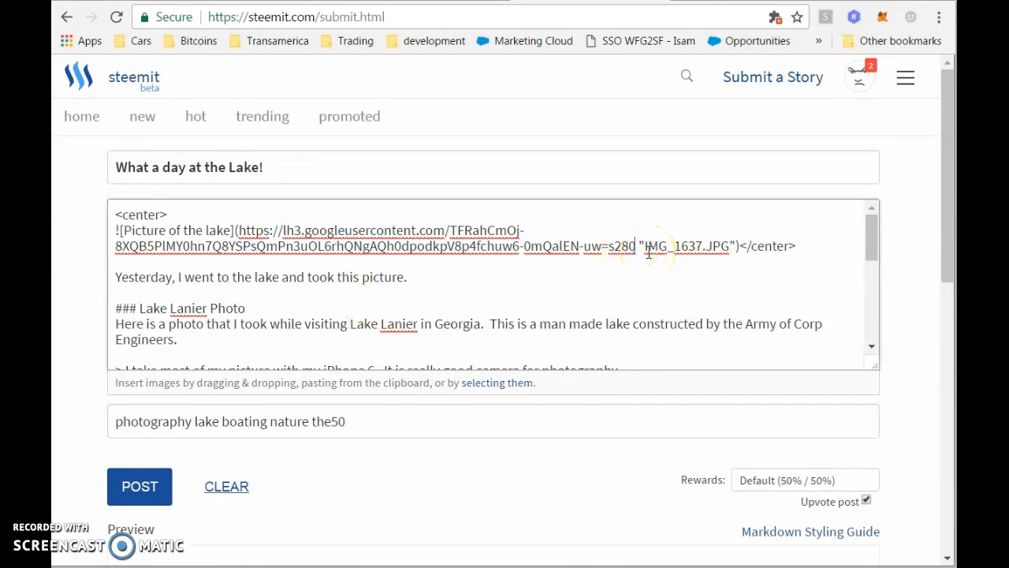
{"action": "key", "text": "BackSpace"}
{"action": "key", "text": "BackSpace"}
{"action": "key", "text": "BackSpace"}
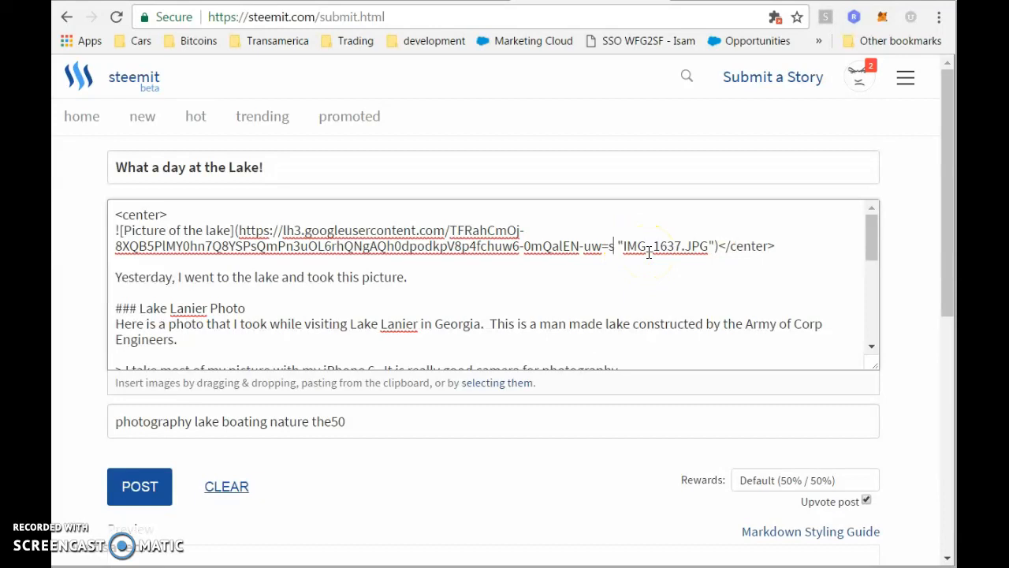
{"action": "type", "text": "800"}
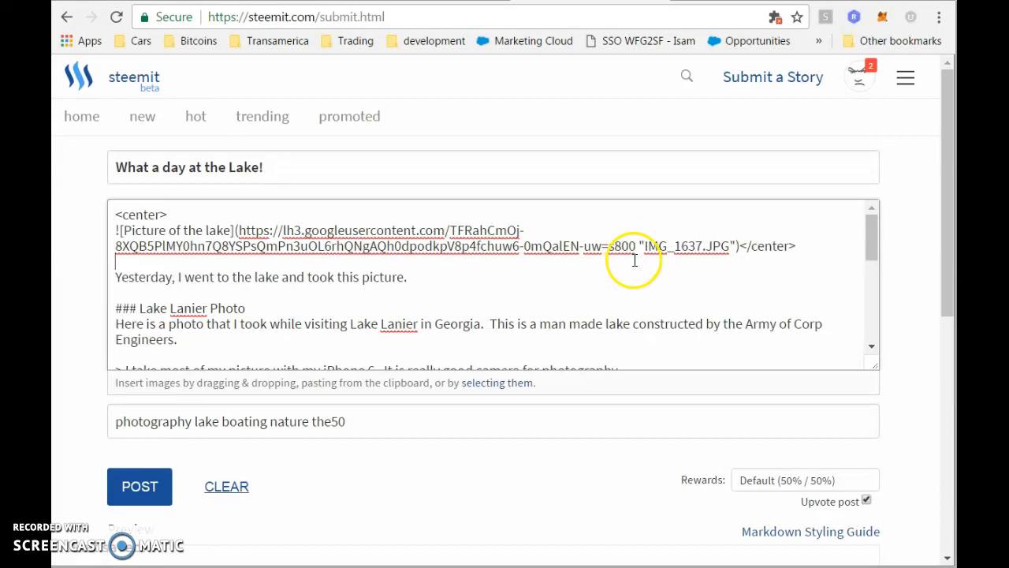
{"action": "left_click_drag", "start_coordinate": [945, 250], "coordinate": [943, 536]}
{"action": "scroll", "coordinate": [928, 469], "scroll_direction": "up", "scroll_amount": 6}
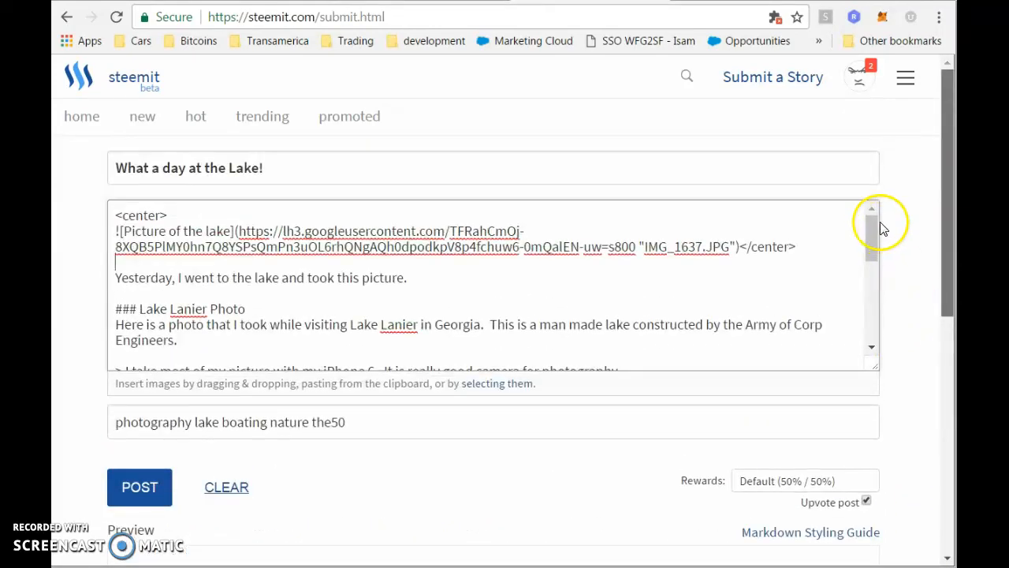
{"action": "scroll", "coordinate": [573, 286], "scroll_direction": "down", "scroll_amount": 10}
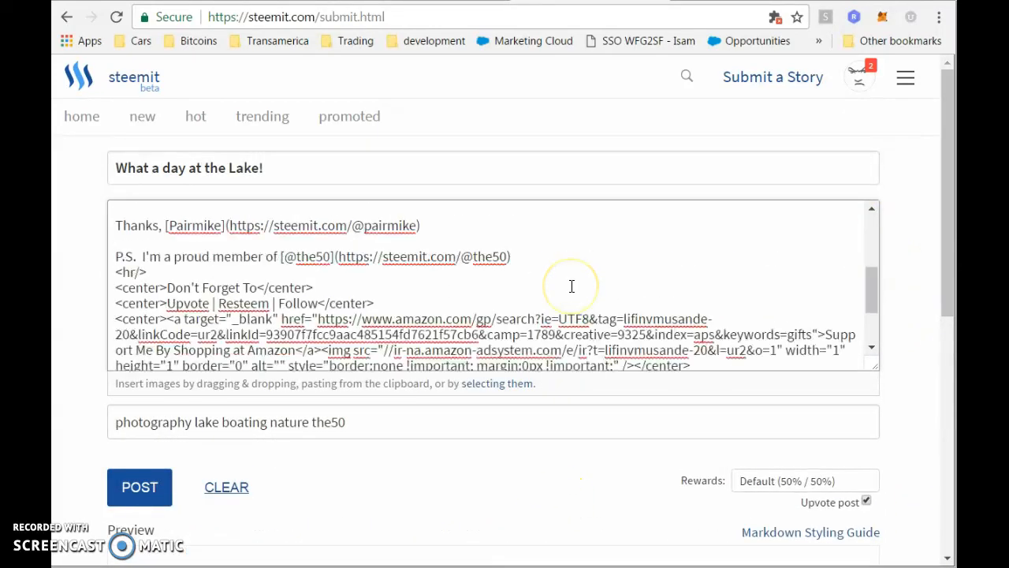
{"action": "left_click_drag", "start_coordinate": [943, 222], "coordinate": [937, 493]}
{"action": "left_click_drag", "start_coordinate": [933, 536], "coordinate": [934, 543]}
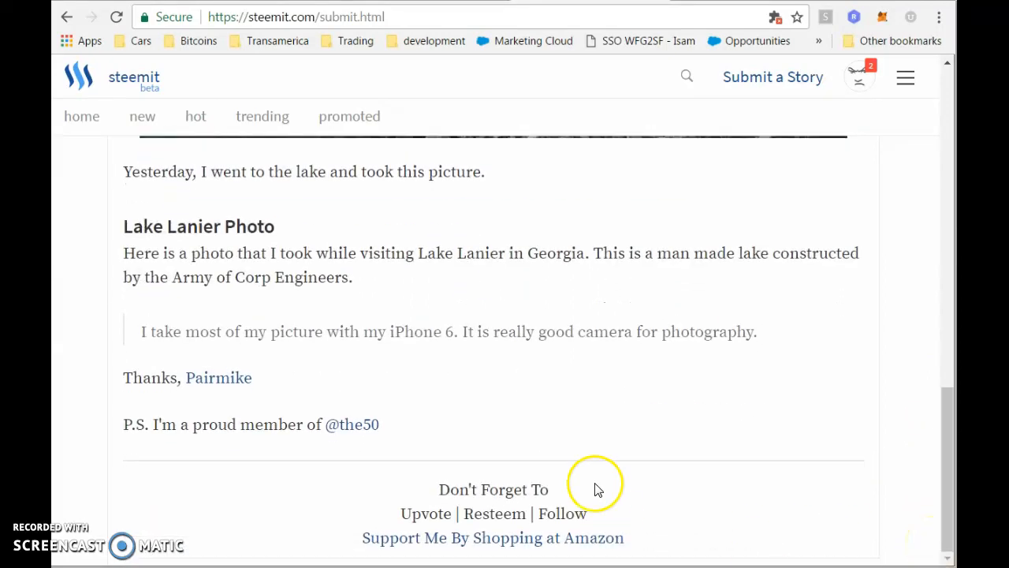